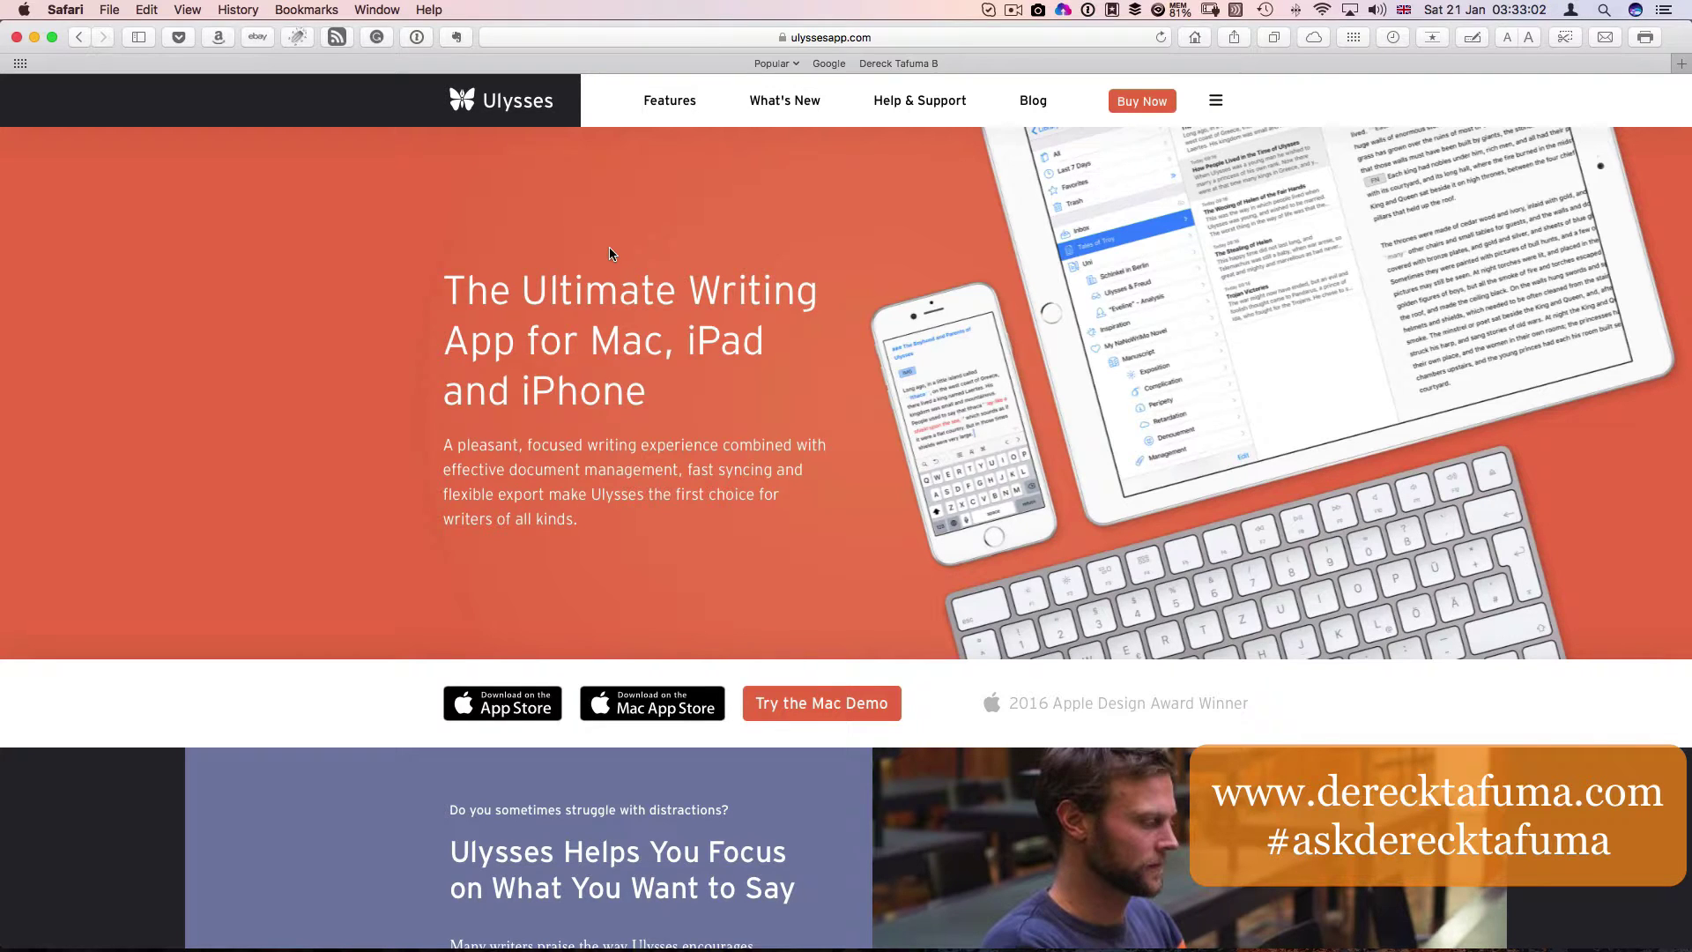
- Read through the Ulysses 2.7 release article in Safari
{"action": "scroll", "coordinate": [577, 235], "scroll_direction": "down", "scroll_amount": 1}
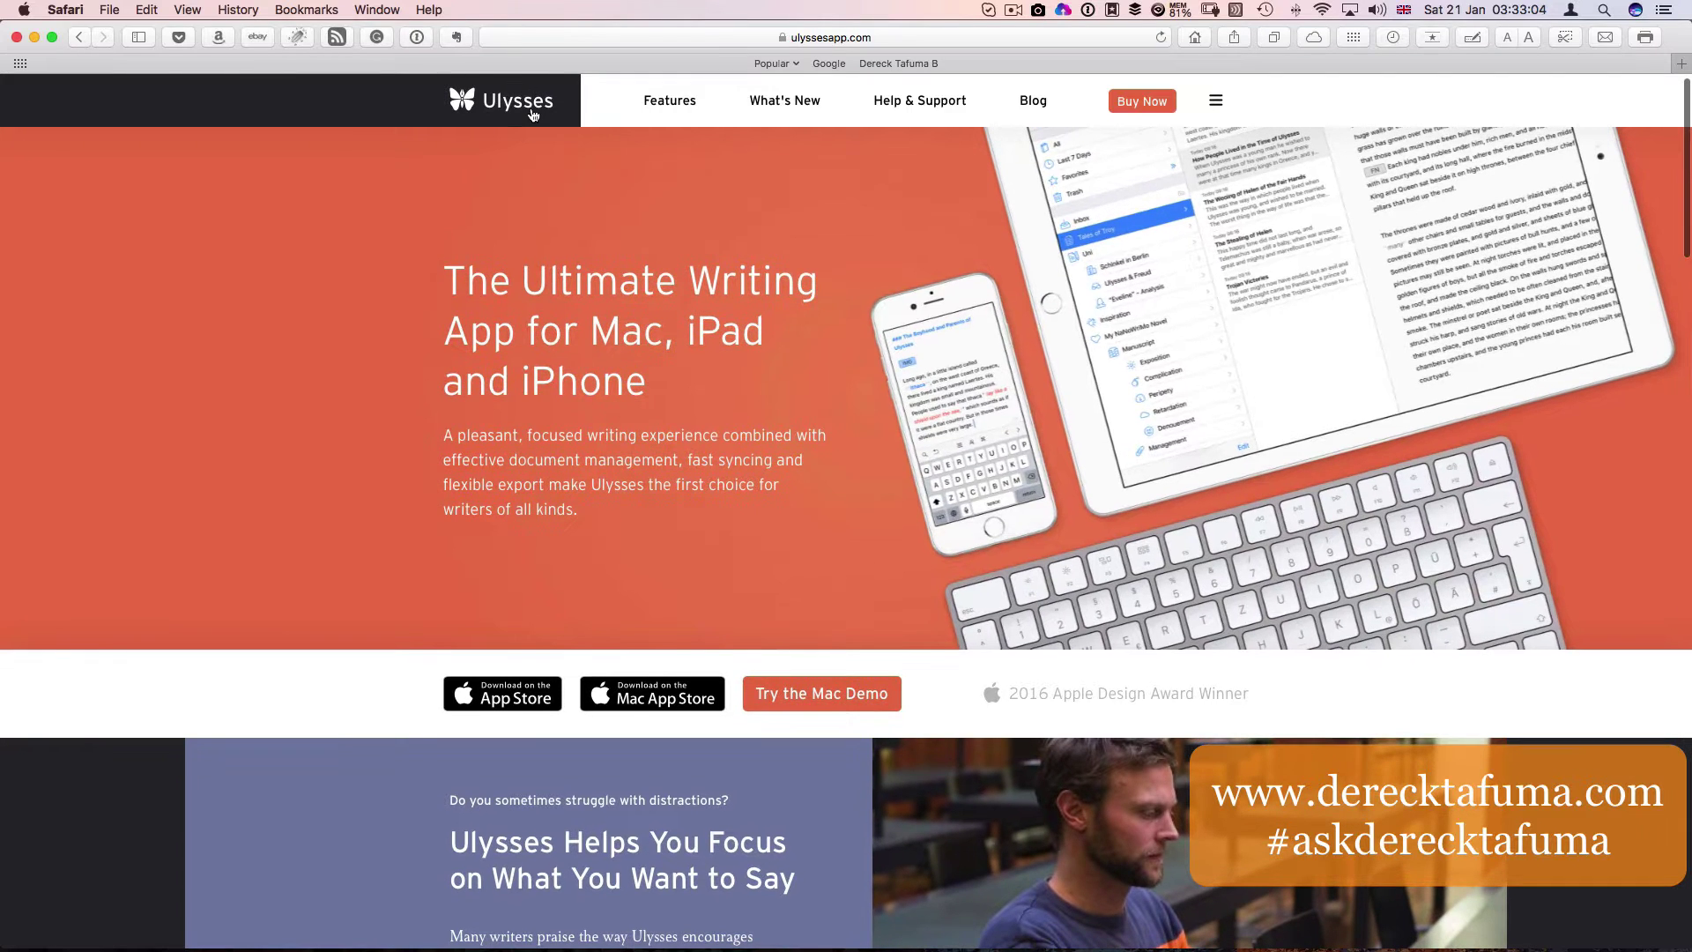
{"action": "scroll", "coordinate": [534, 115], "scroll_direction": "up", "scroll_amount": 1}
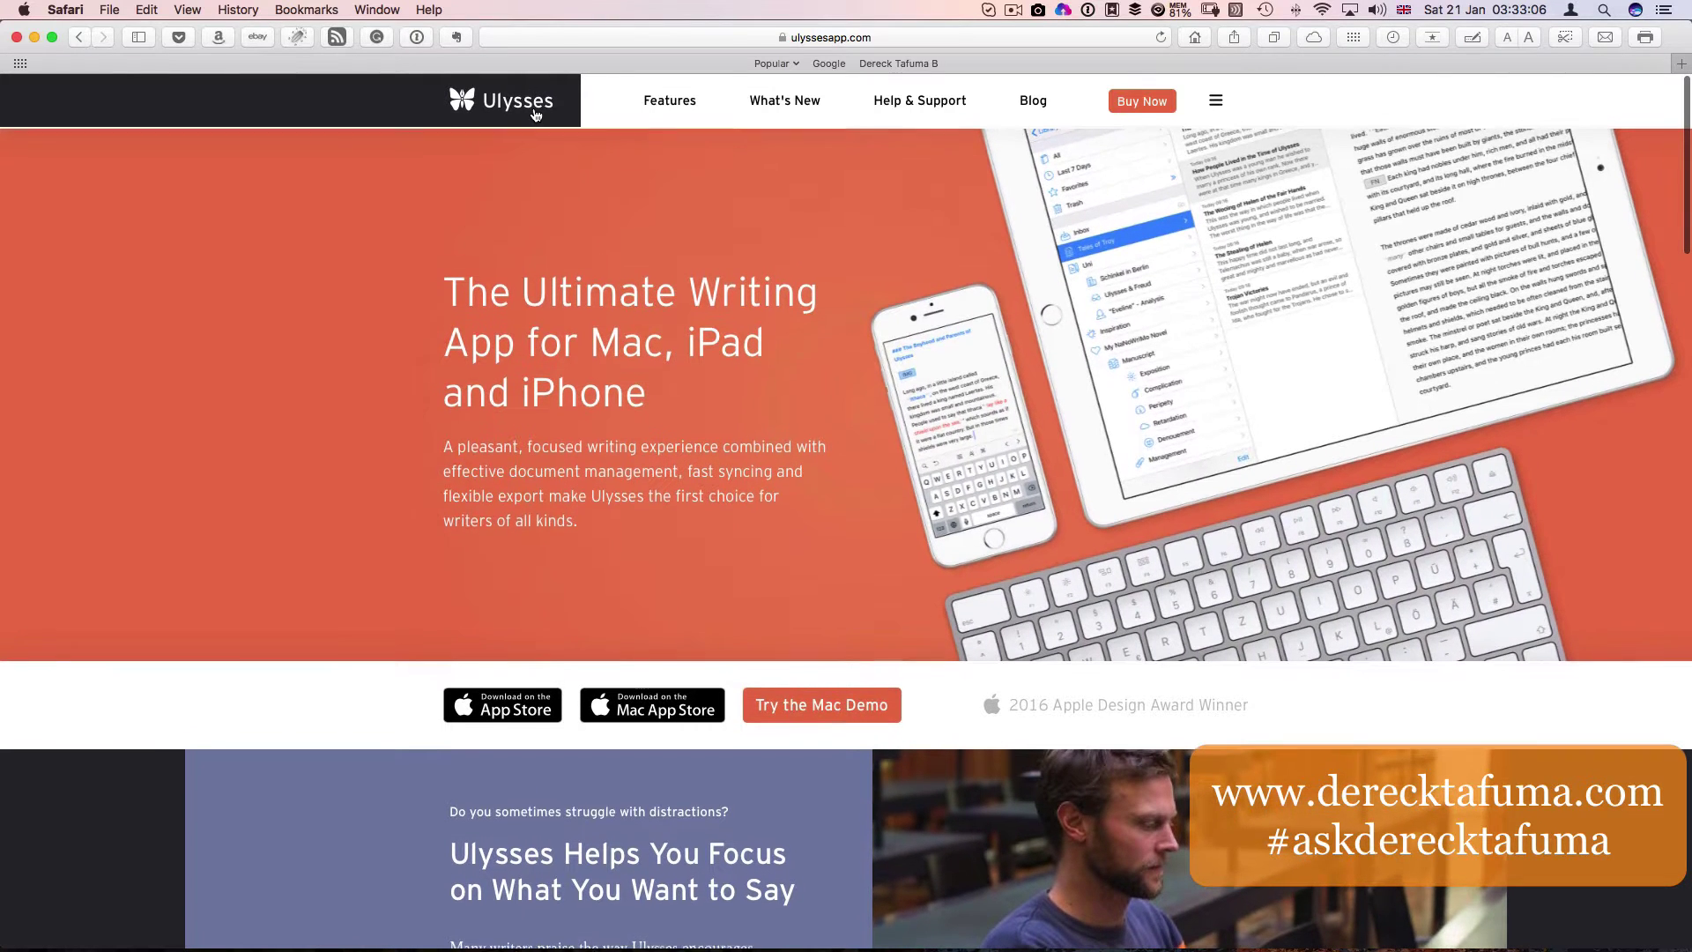
{"action": "scroll", "coordinate": [534, 114], "scroll_direction": "down", "scroll_amount": 2}
{"action": "scroll", "coordinate": [534, 115], "scroll_direction": "up", "scroll_amount": 2}
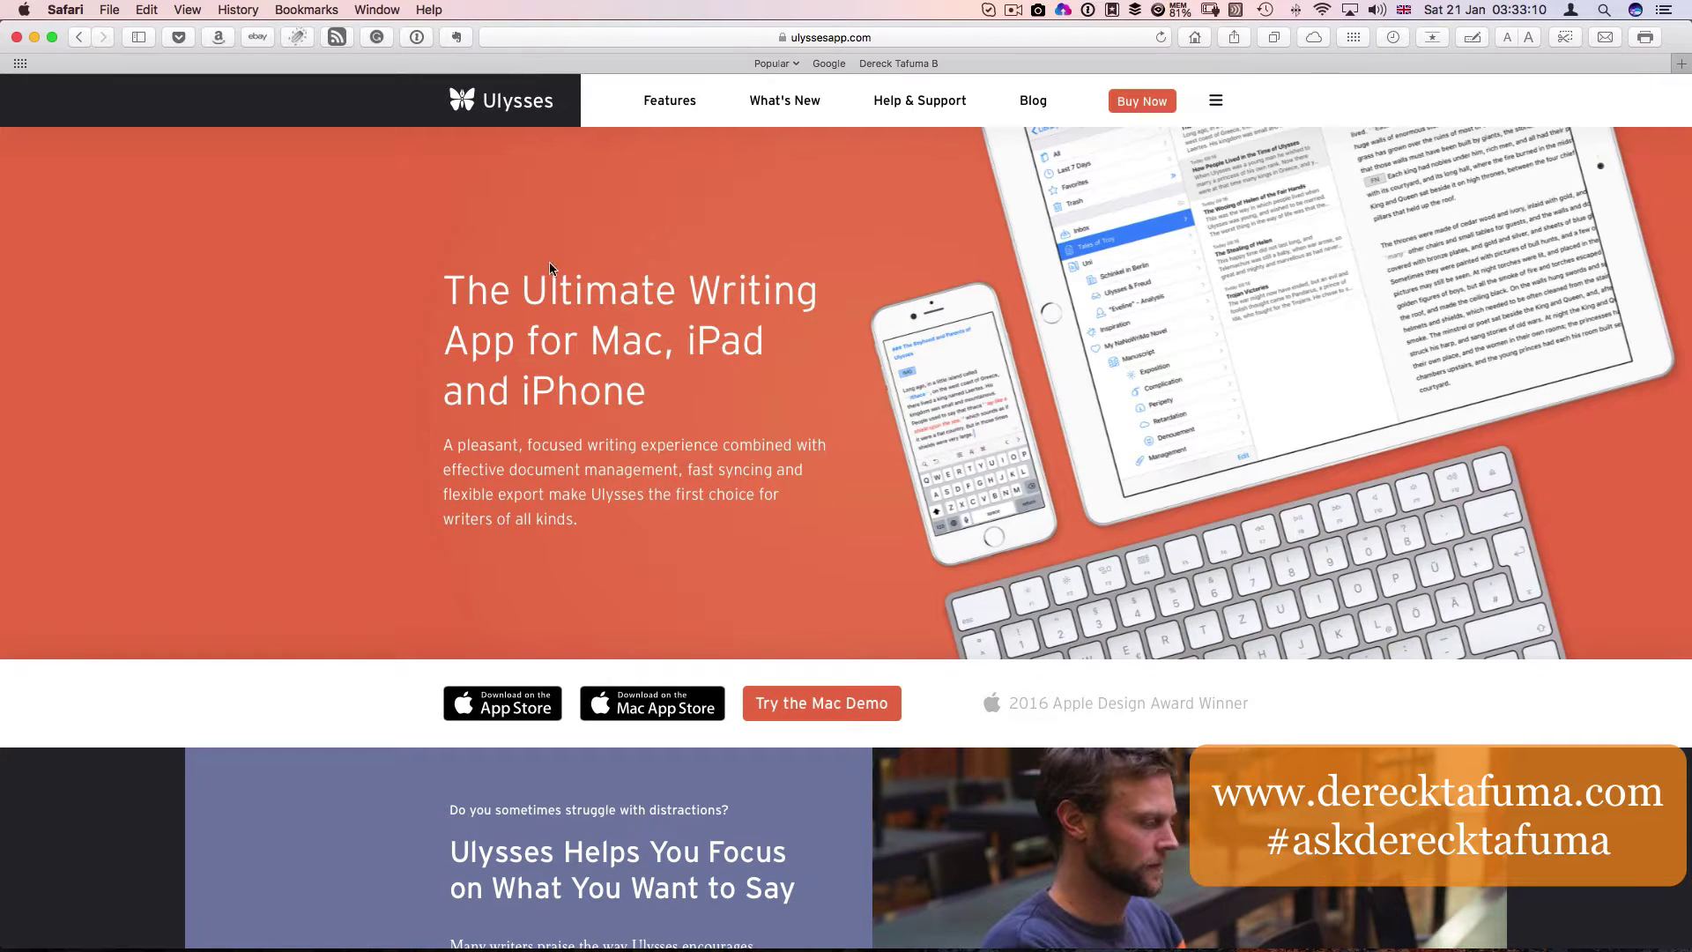
{"action": "scroll", "coordinate": [500, 295], "scroll_direction": "down", "scroll_amount": 2}
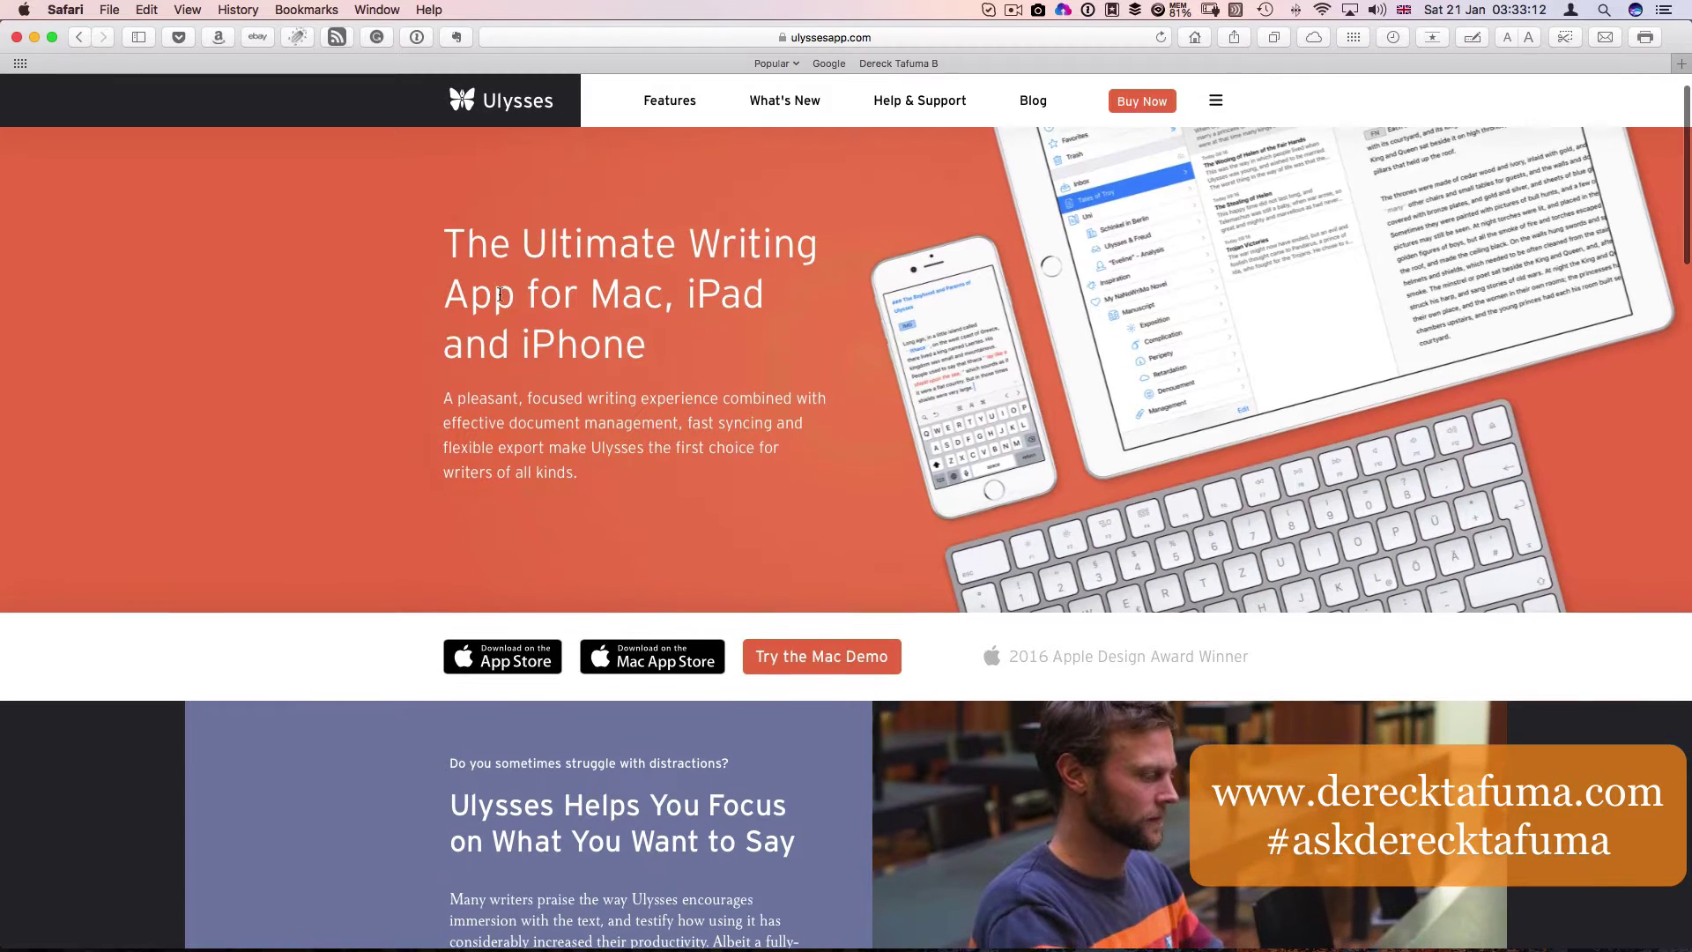
{"action": "scroll", "coordinate": [500, 294], "scroll_direction": "up", "scroll_amount": 2}
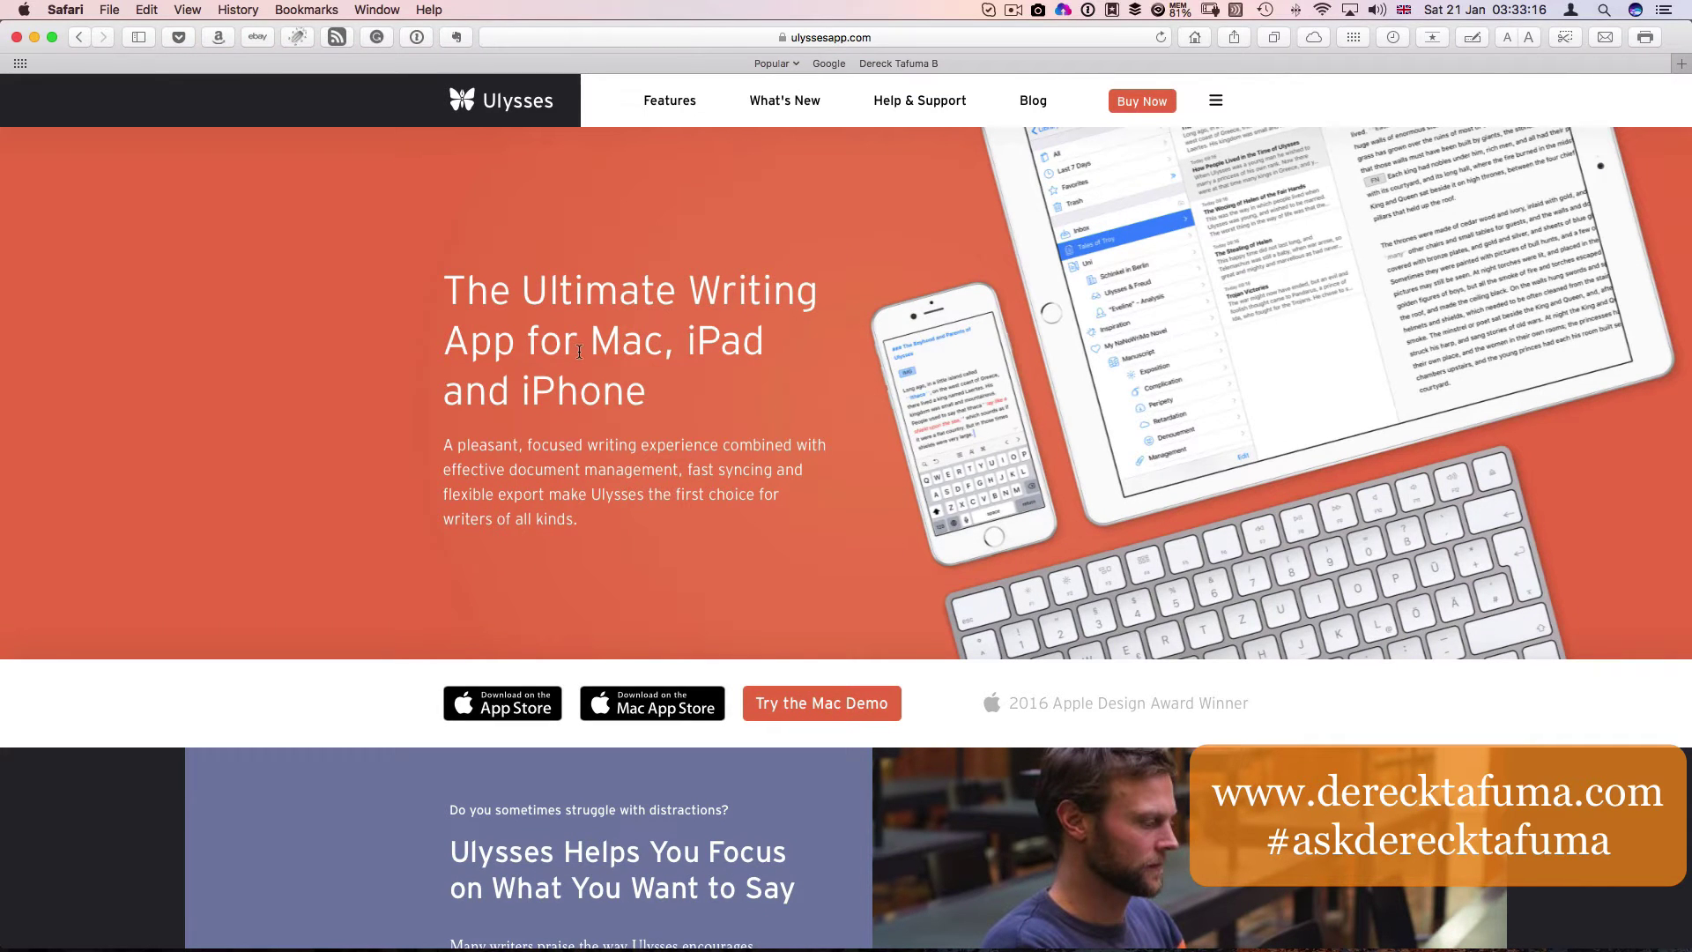
{"action": "scroll", "coordinate": [602, 411], "scroll_direction": "down", "scroll_amount": 2}
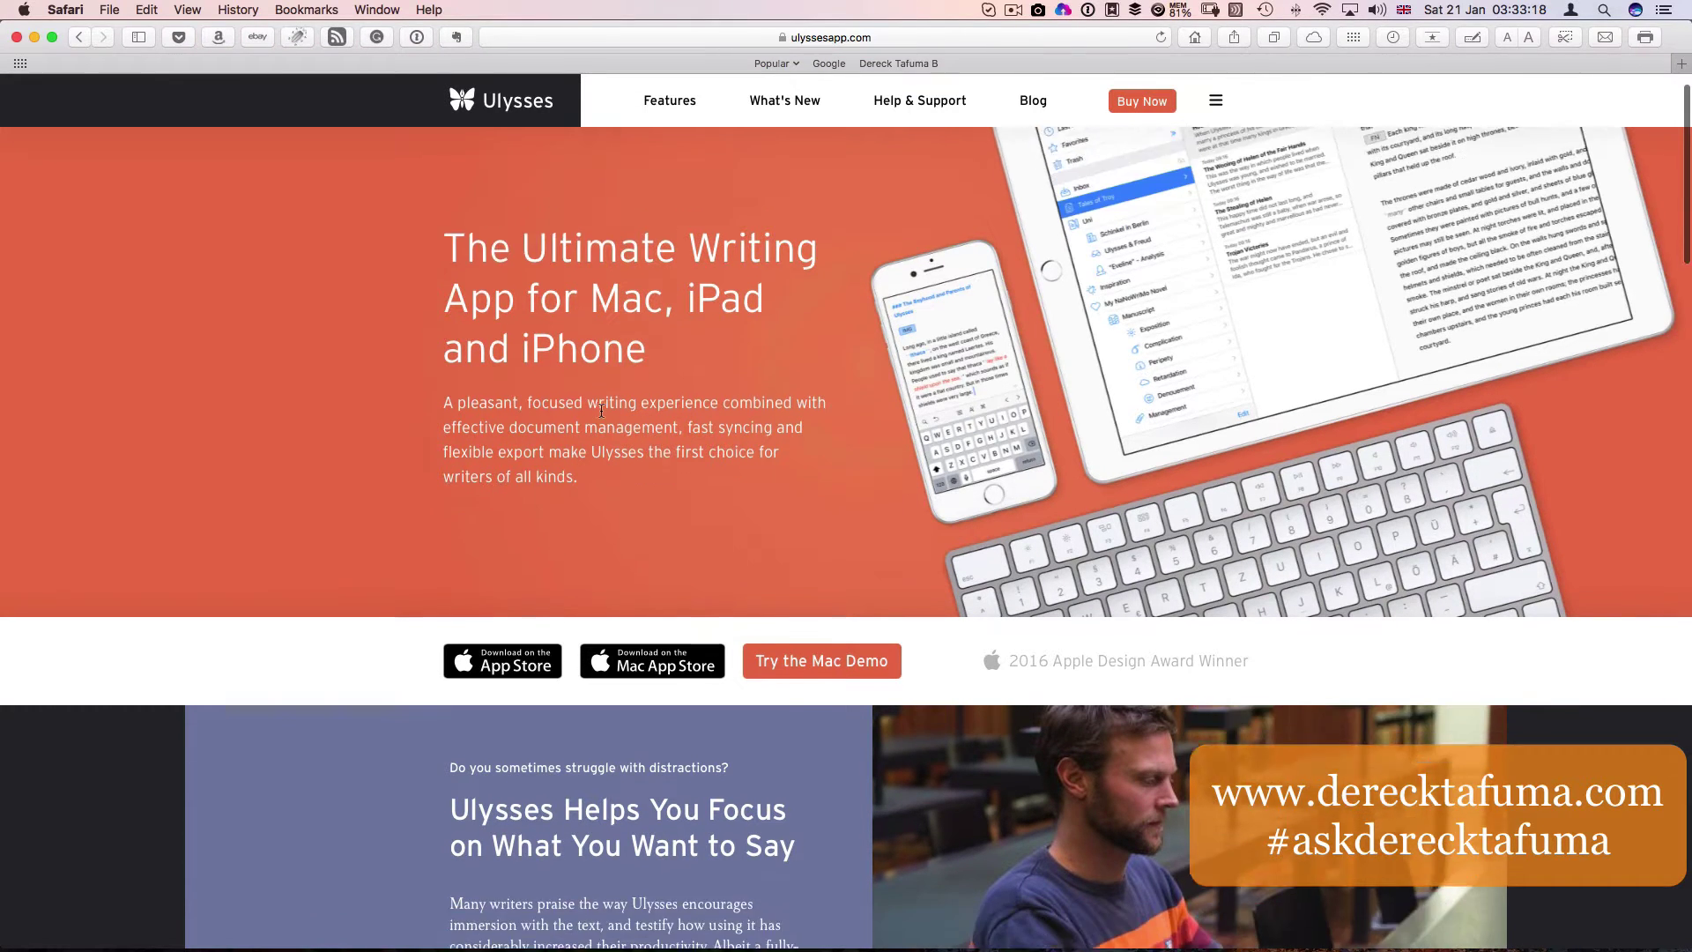
{"action": "scroll", "coordinate": [602, 411], "scroll_direction": "up", "scroll_amount": 2}
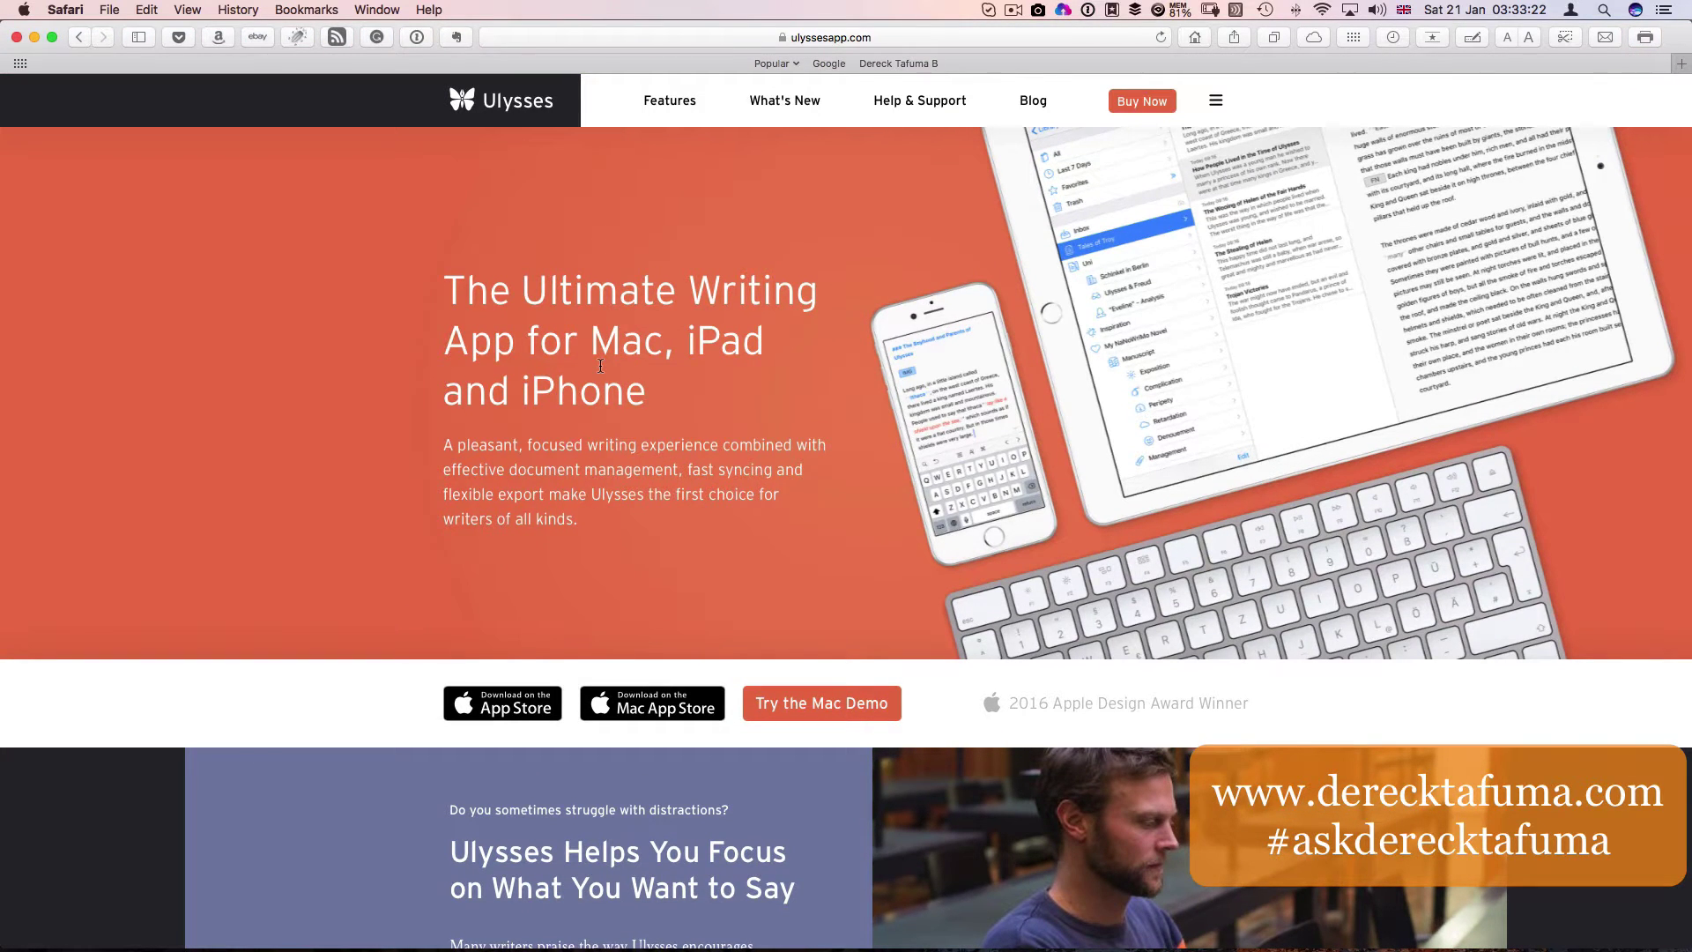
{"action": "scroll", "coordinate": [601, 365], "scroll_direction": "down", "scroll_amount": 2}
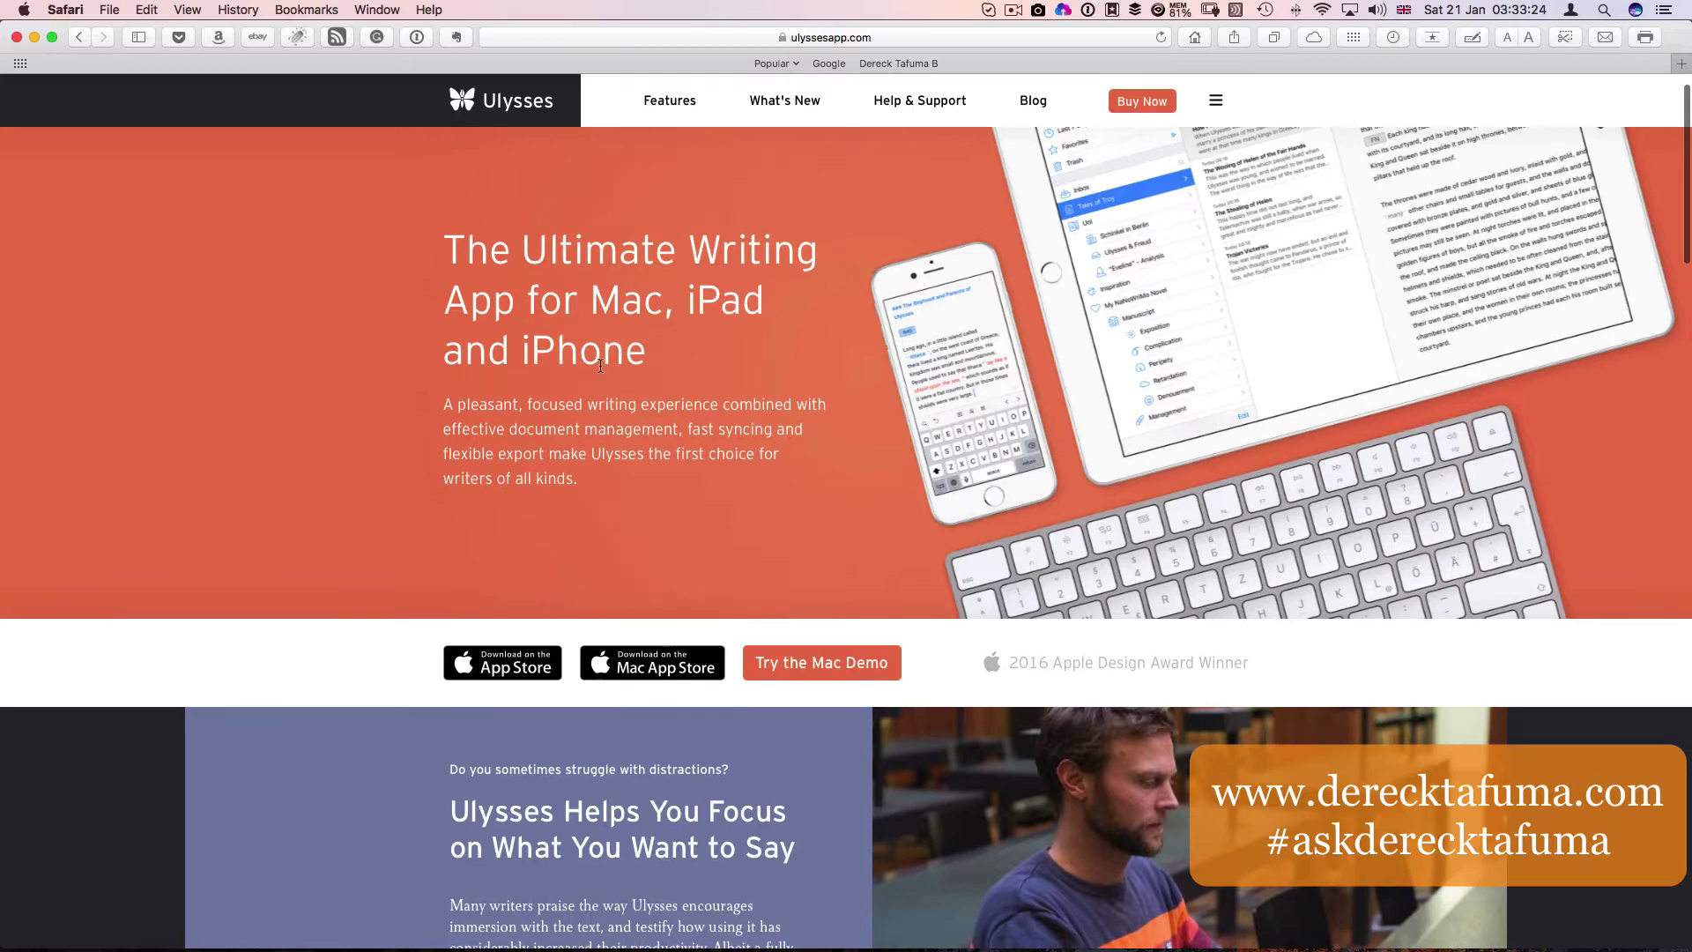
{"action": "scroll", "coordinate": [599, 367], "scroll_direction": "up", "scroll_amount": 2}
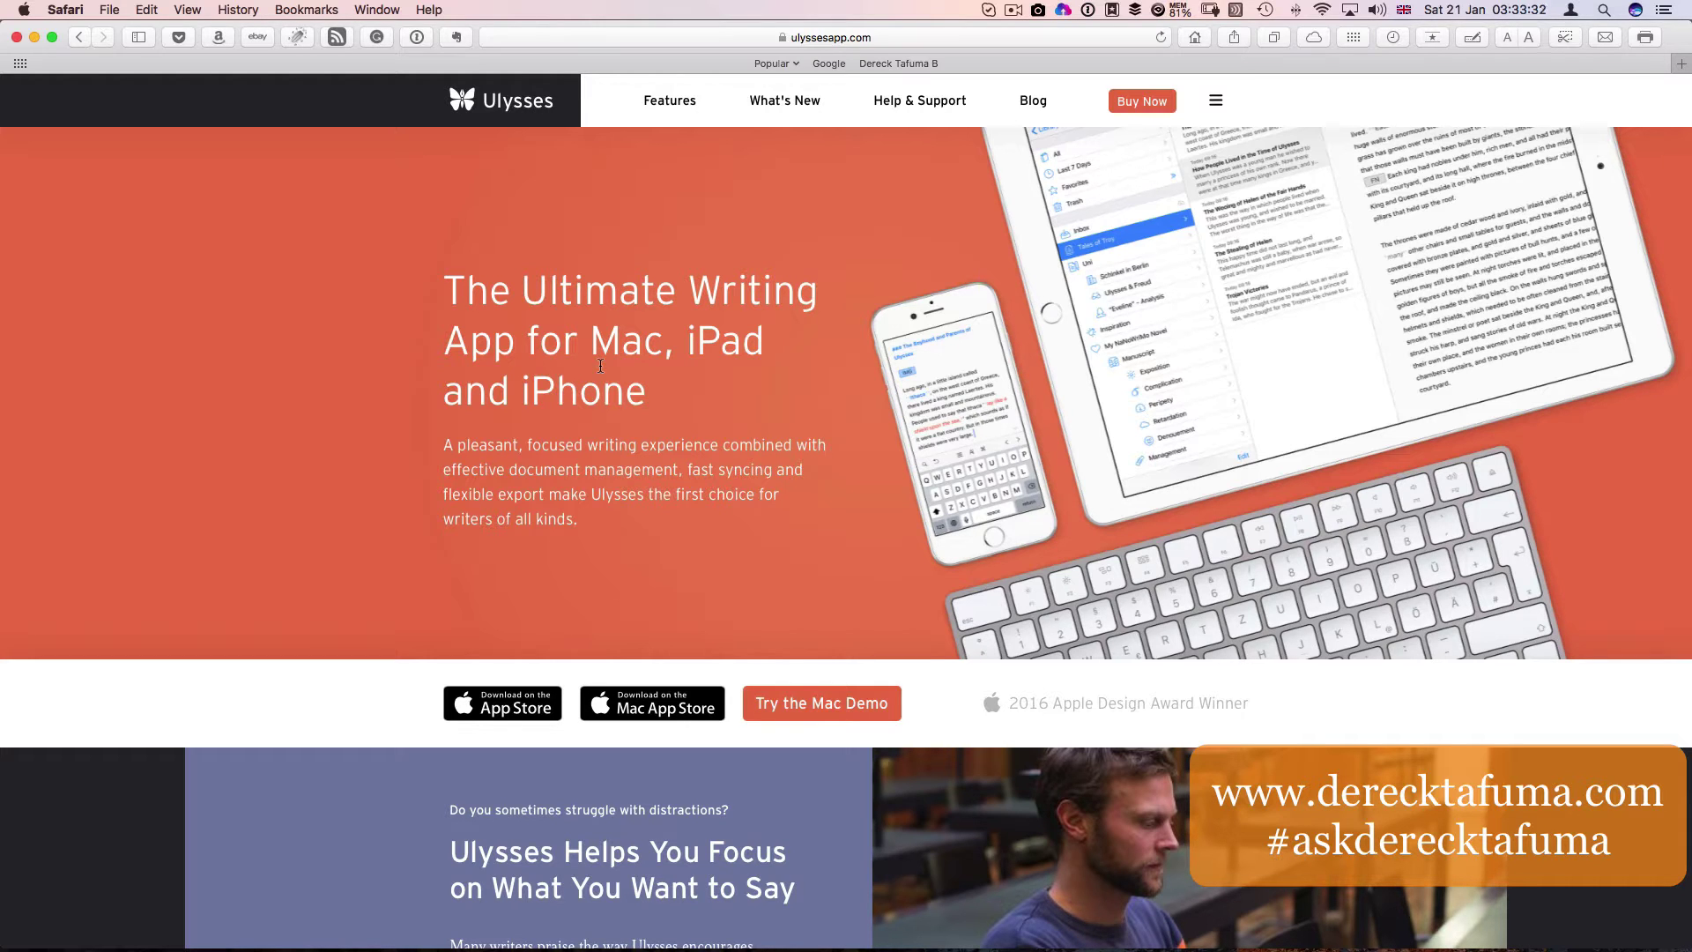
{"action": "scroll", "coordinate": [600, 365], "scroll_direction": "down", "scroll_amount": 2}
{"action": "scroll", "coordinate": [601, 365], "scroll_direction": "up", "scroll_amount": 2}
{"action": "scroll", "coordinate": [580, 492], "scroll_direction": "down", "scroll_amount": 5}
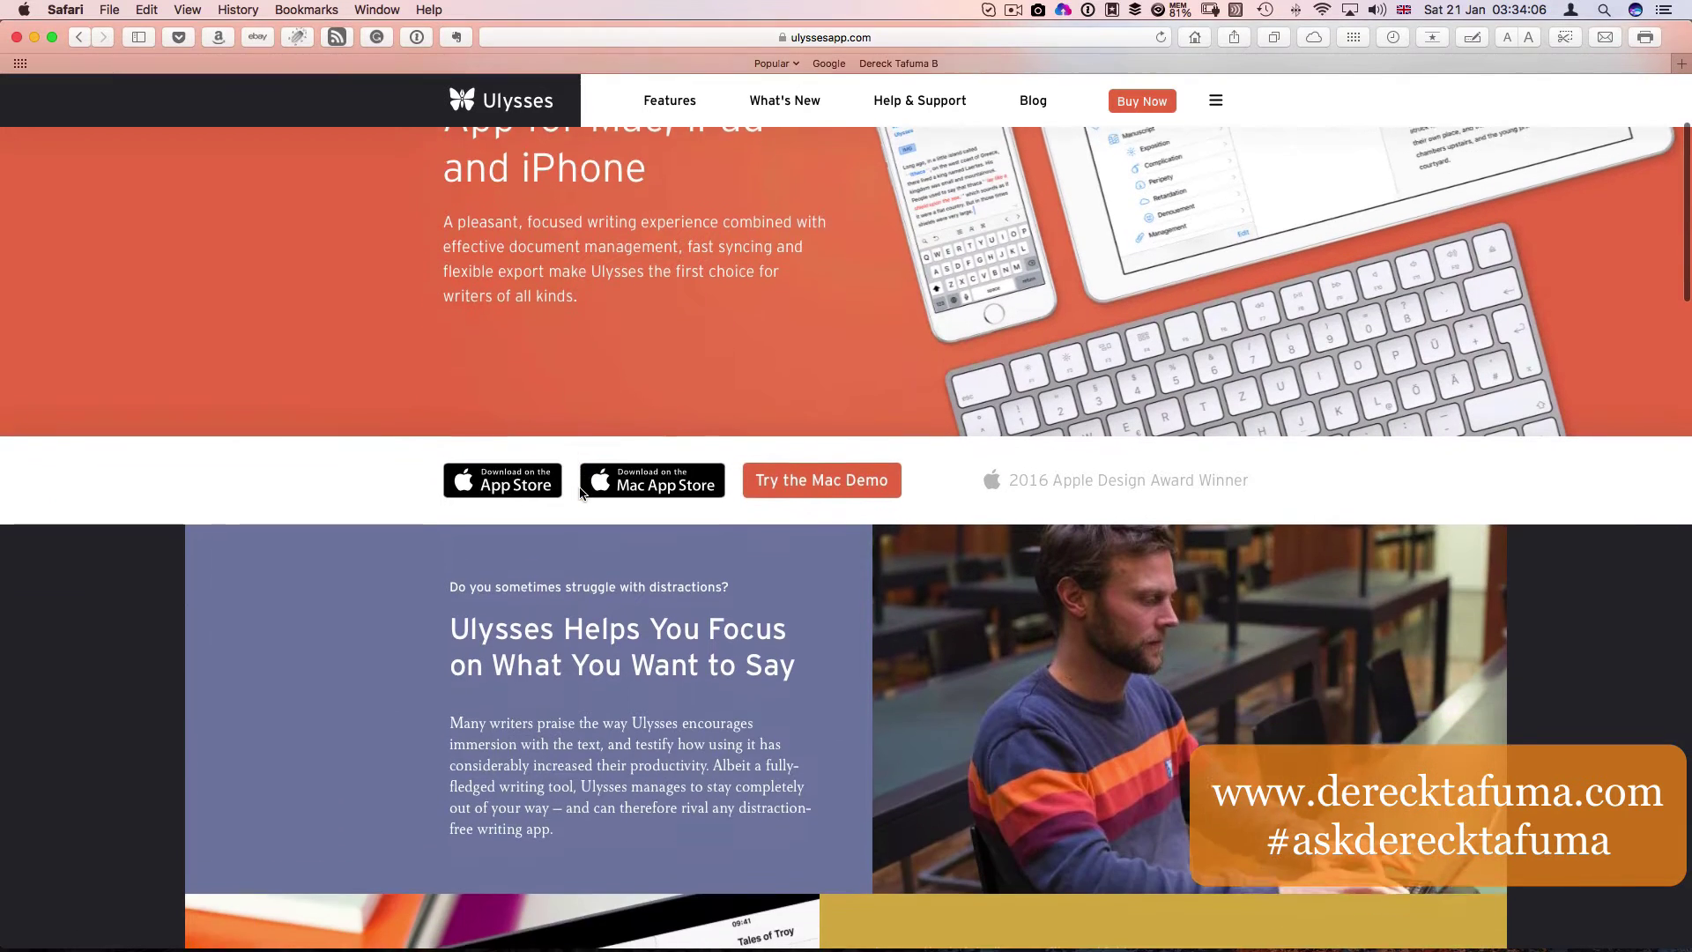
{"action": "scroll", "coordinate": [580, 493], "scroll_direction": "down", "scroll_amount": 1}
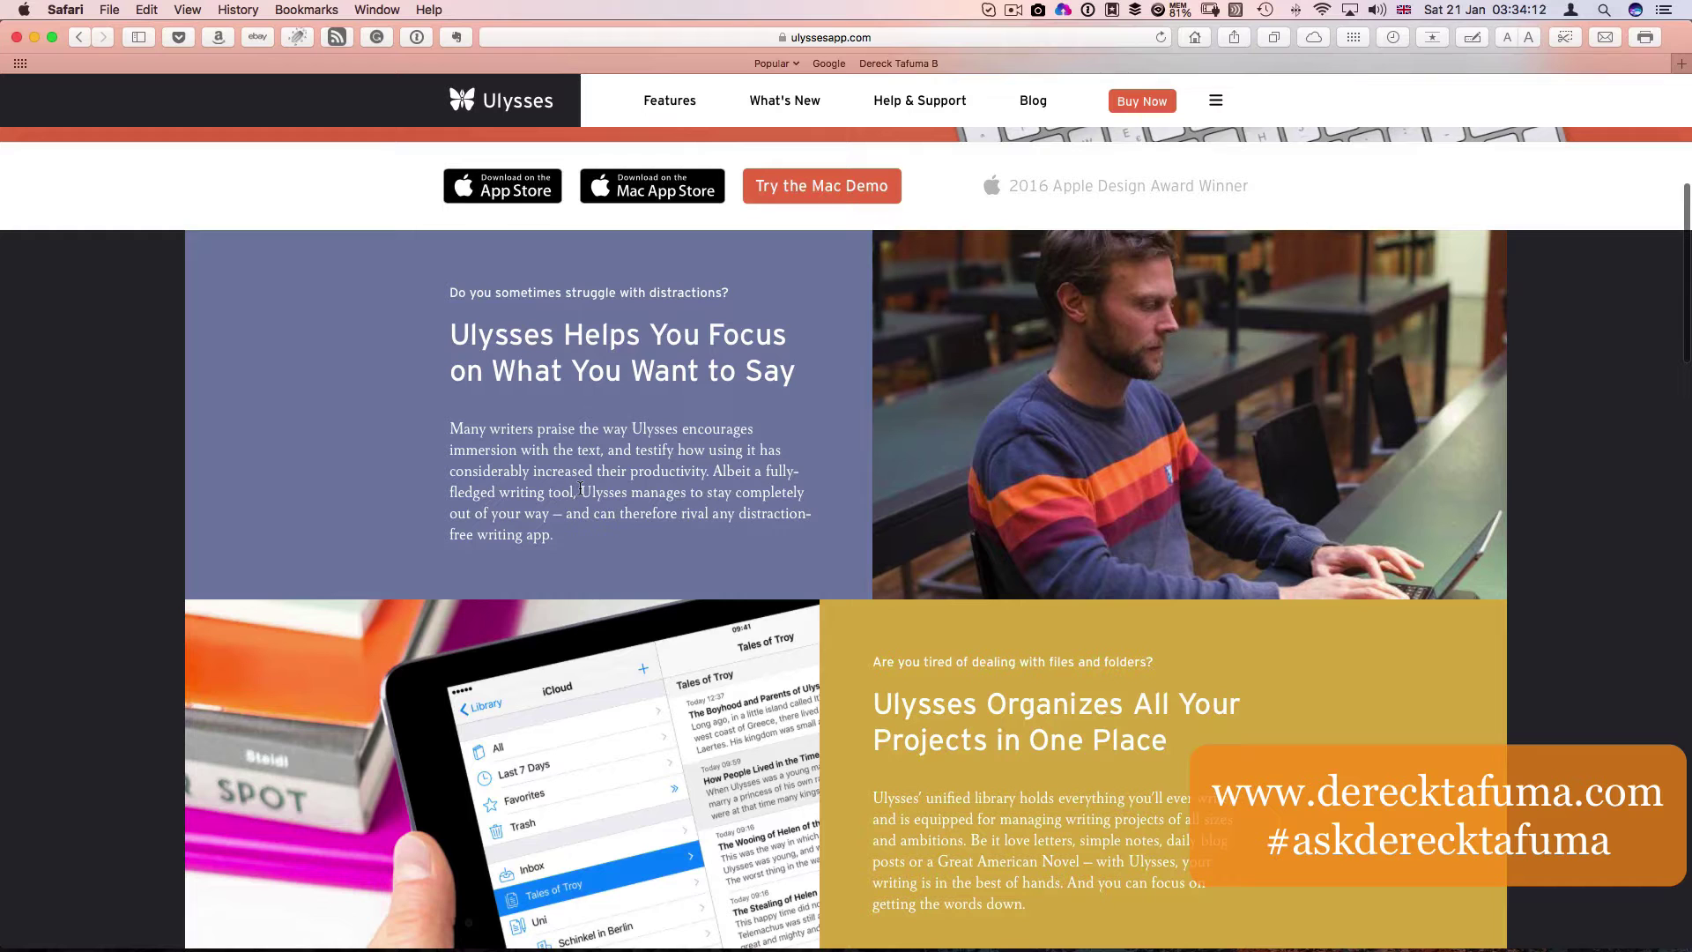
{"action": "scroll", "coordinate": [581, 489], "scroll_direction": "down", "scroll_amount": 2}
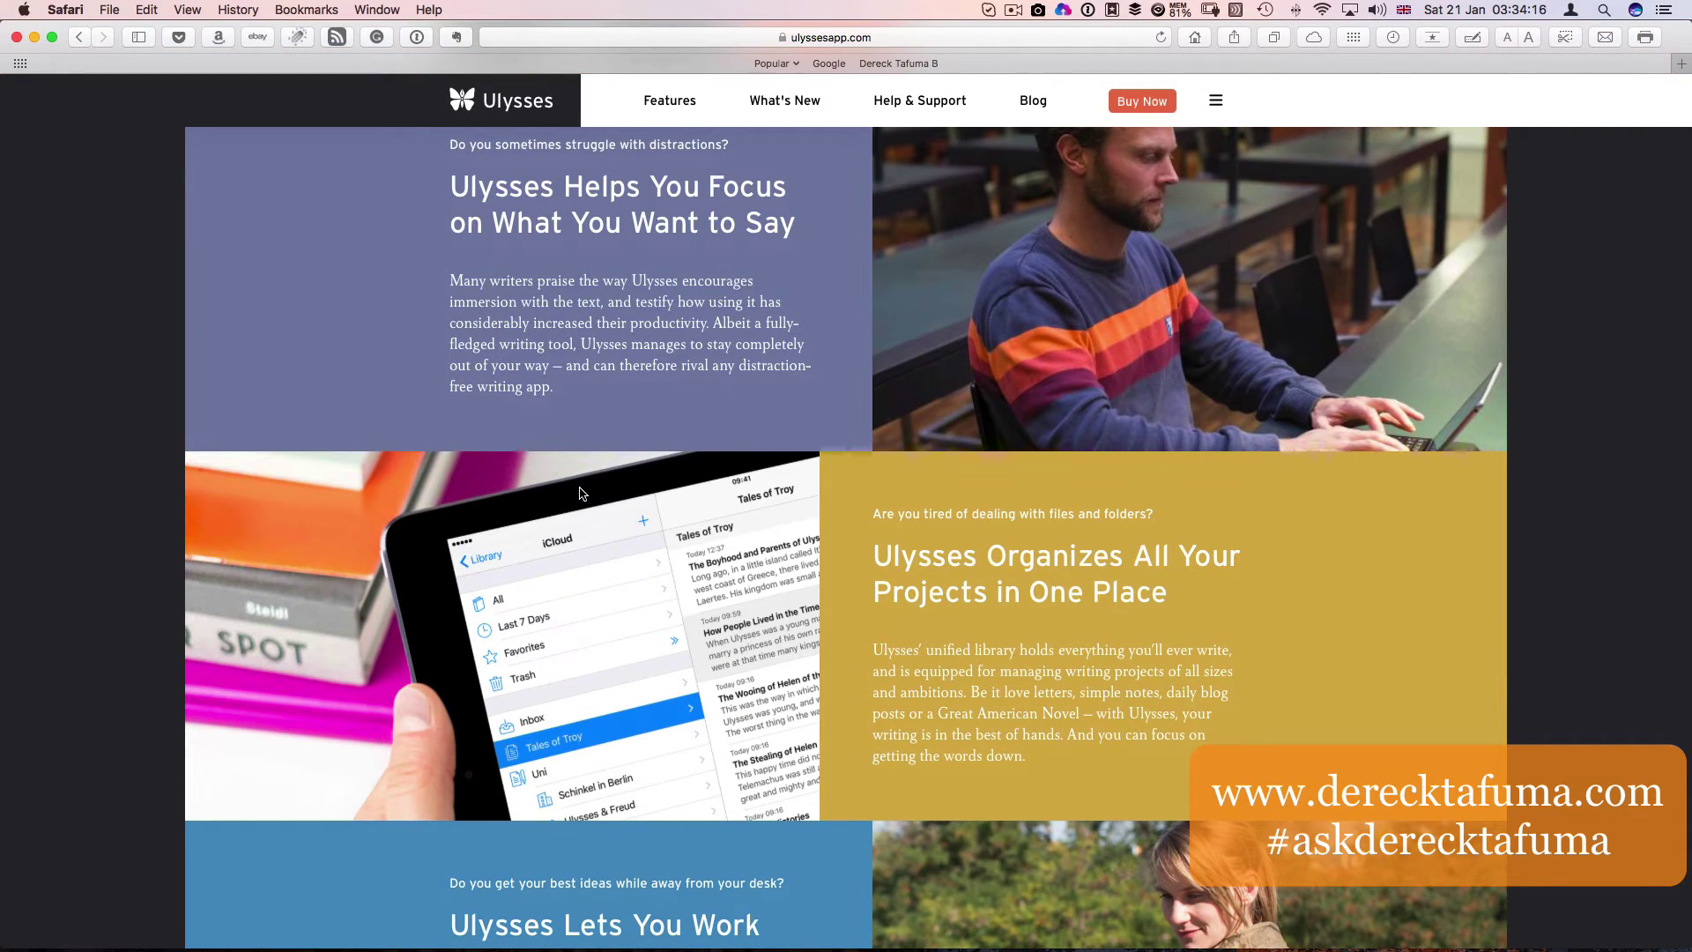
{"action": "scroll", "coordinate": [579, 489], "scroll_direction": "down", "scroll_amount": 3}
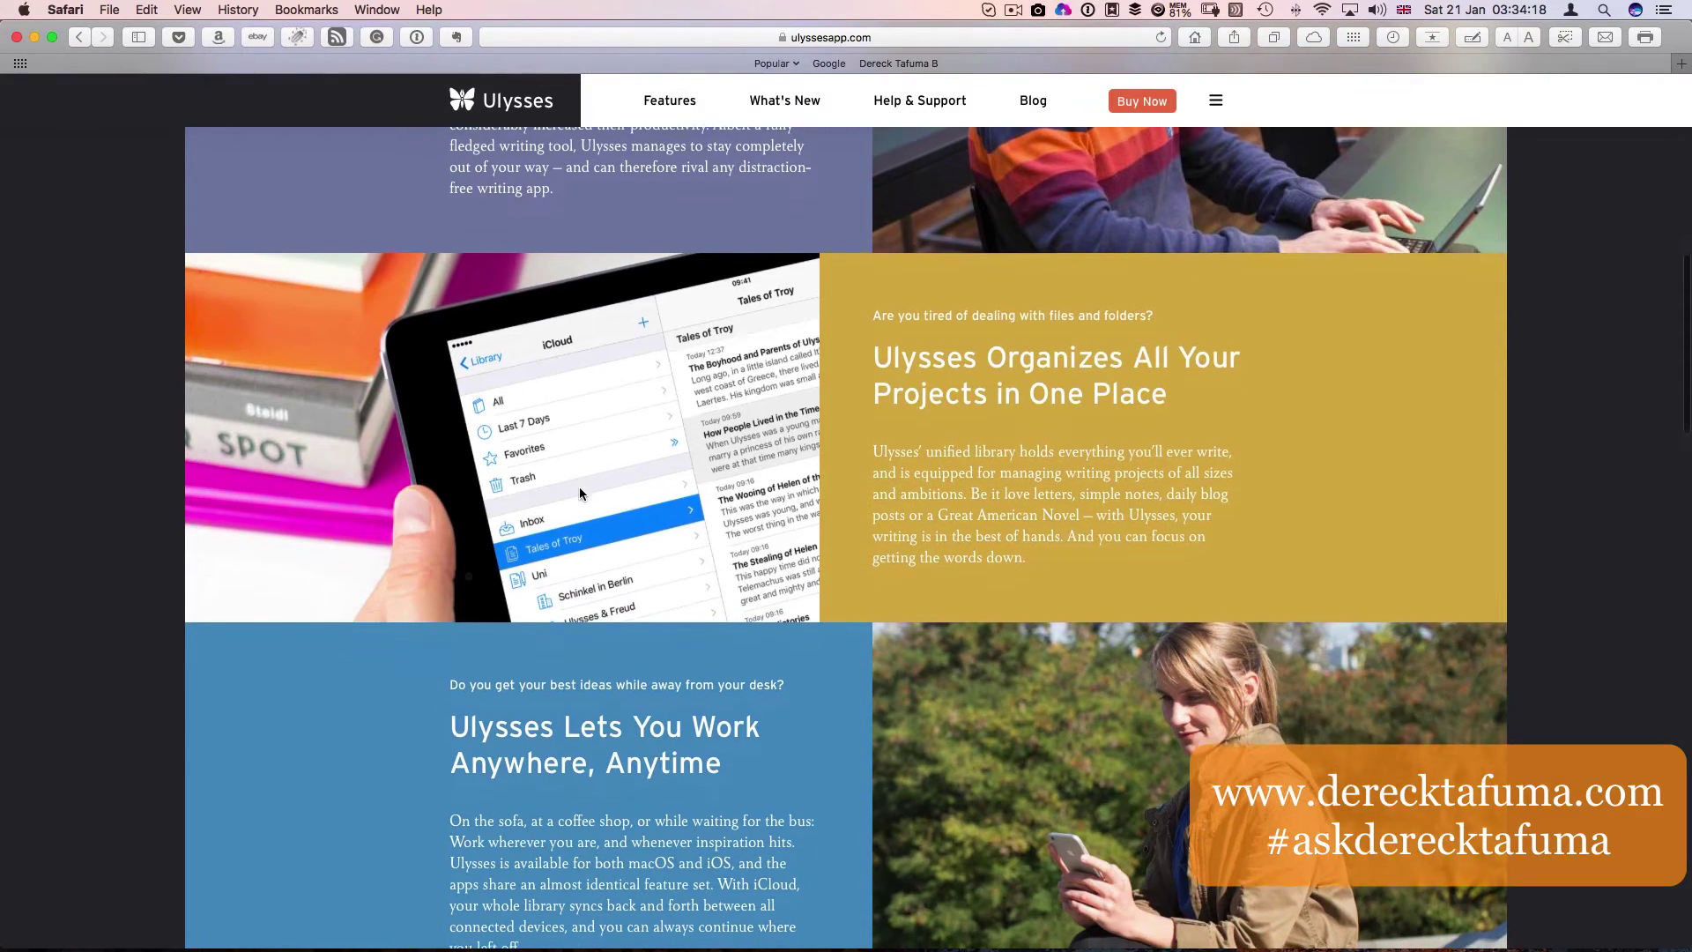
{"action": "scroll", "coordinate": [806, 526], "scroll_direction": "down", "scroll_amount": 3}
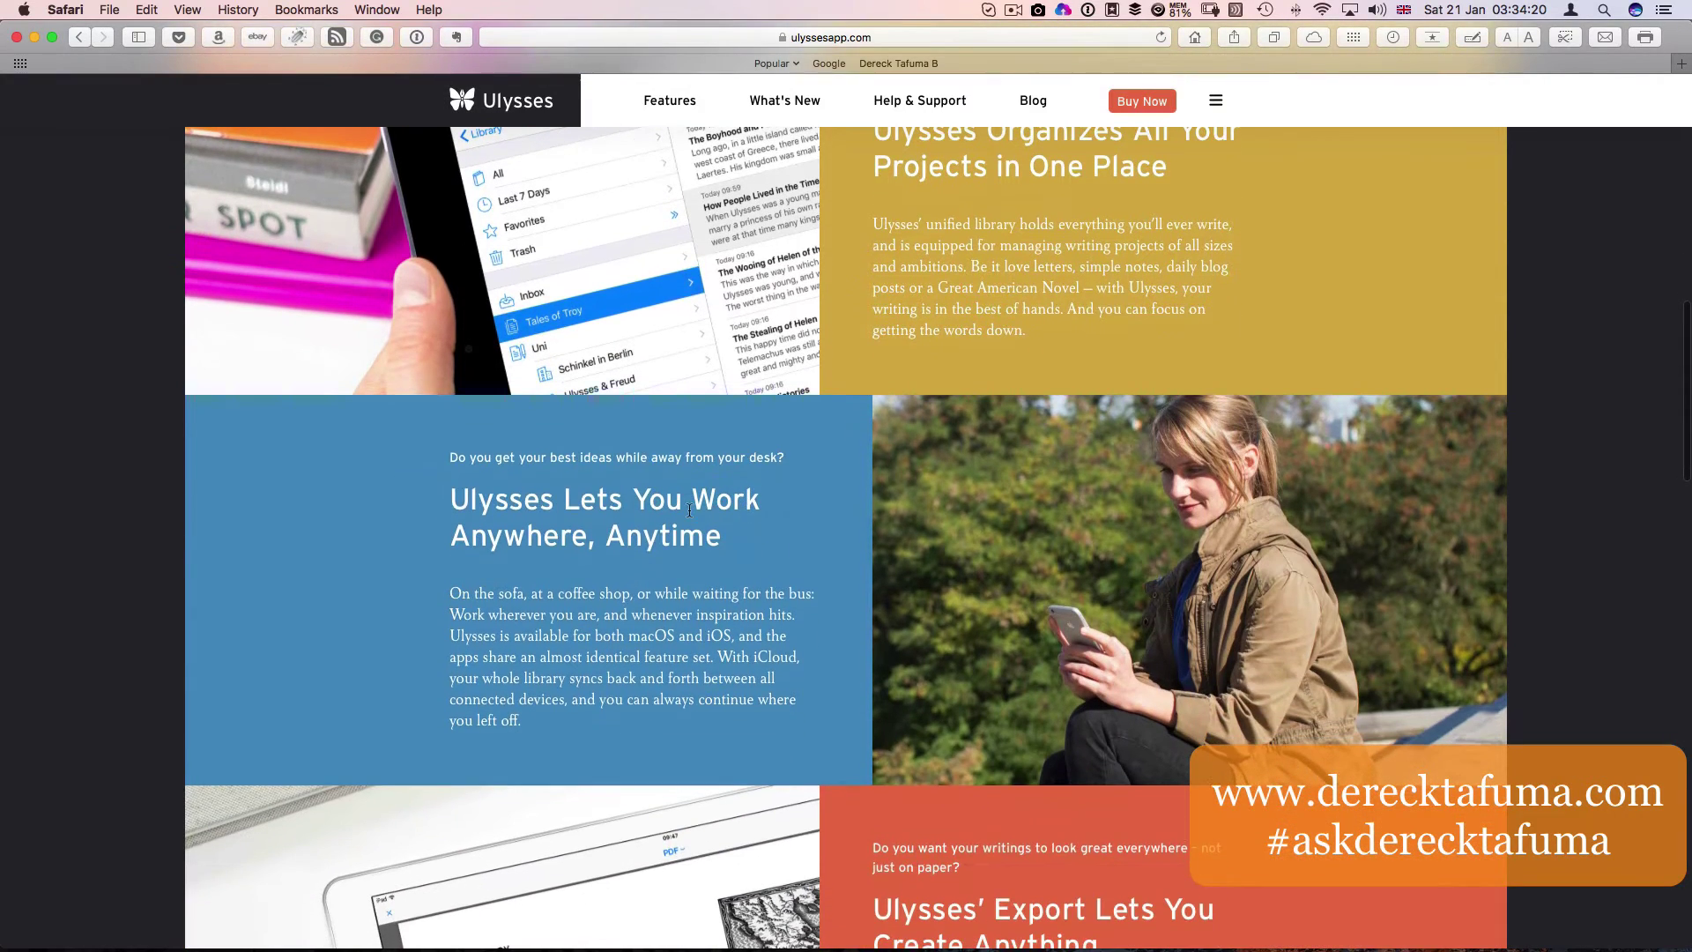
{"action": "scroll", "coordinate": [689, 510], "scroll_direction": "down", "scroll_amount": 5}
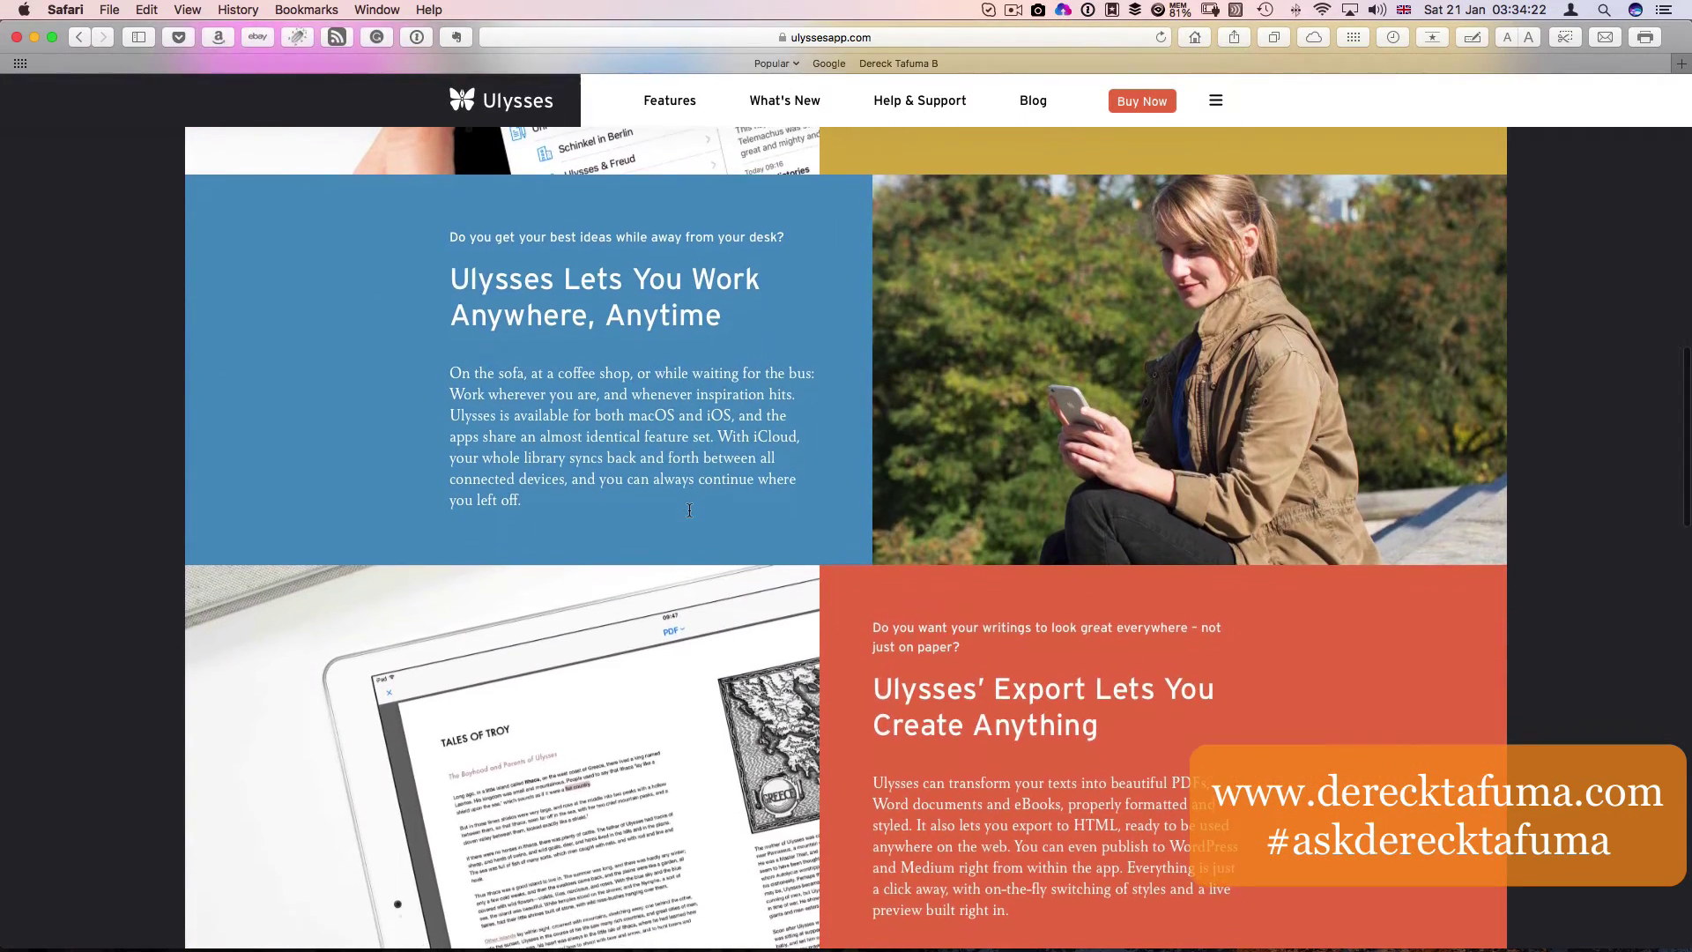
{"action": "scroll", "coordinate": [689, 515], "scroll_direction": "down", "scroll_amount": 1}
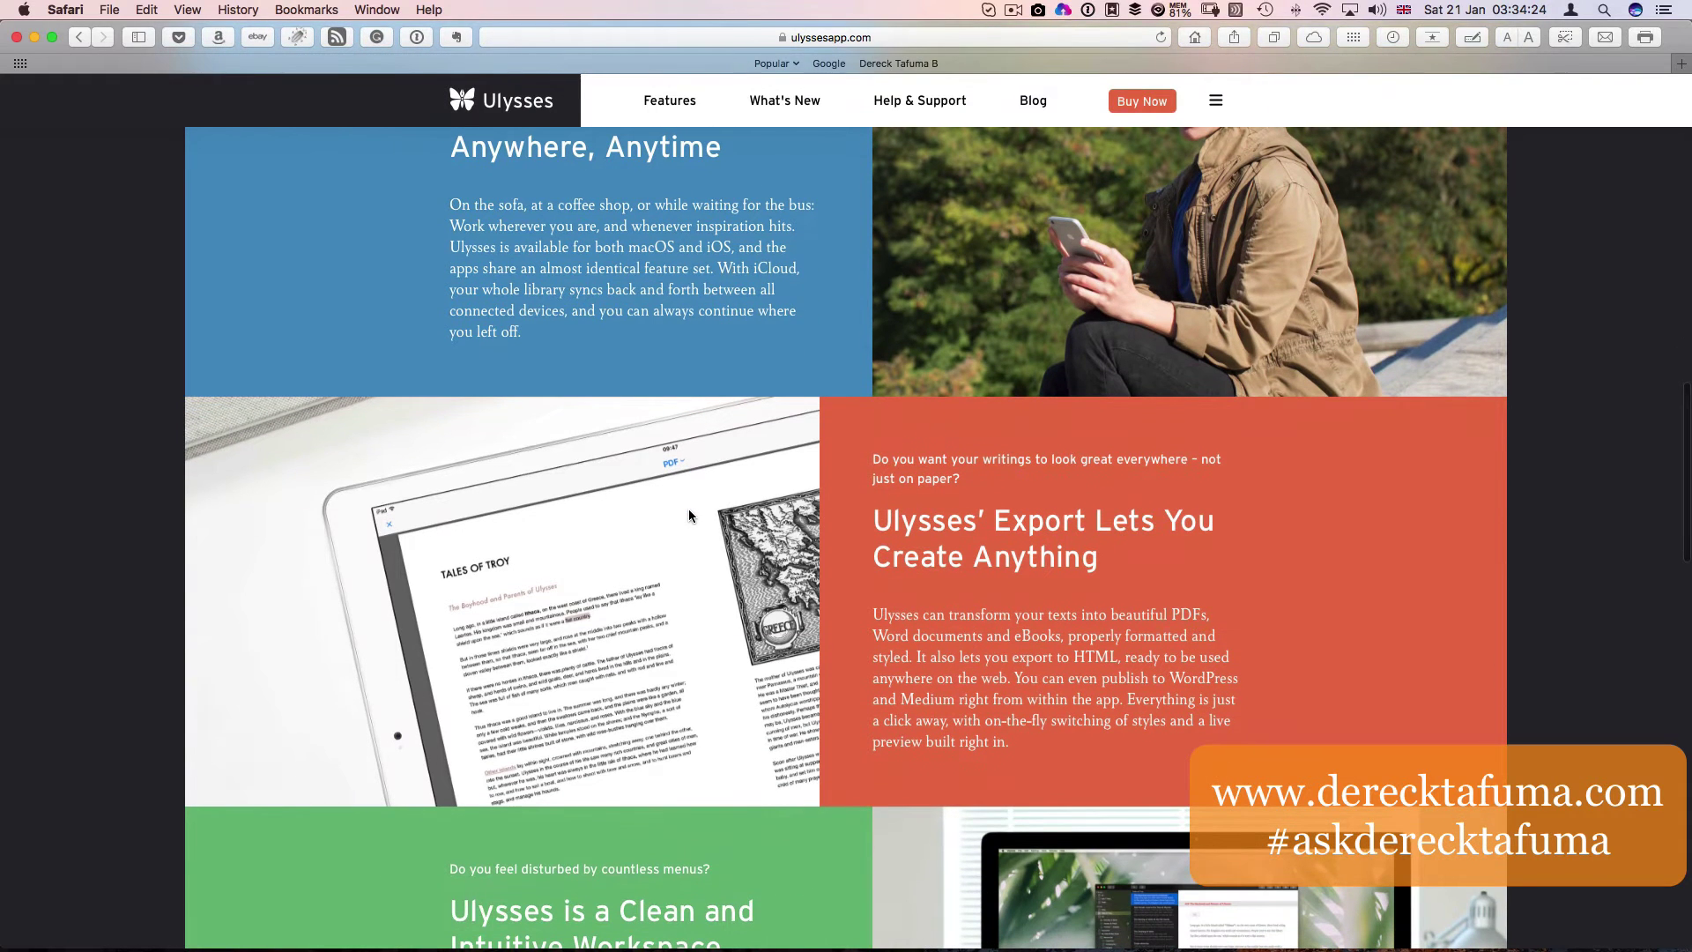
{"action": "scroll", "coordinate": [689, 516], "scroll_direction": "down", "scroll_amount": 3}
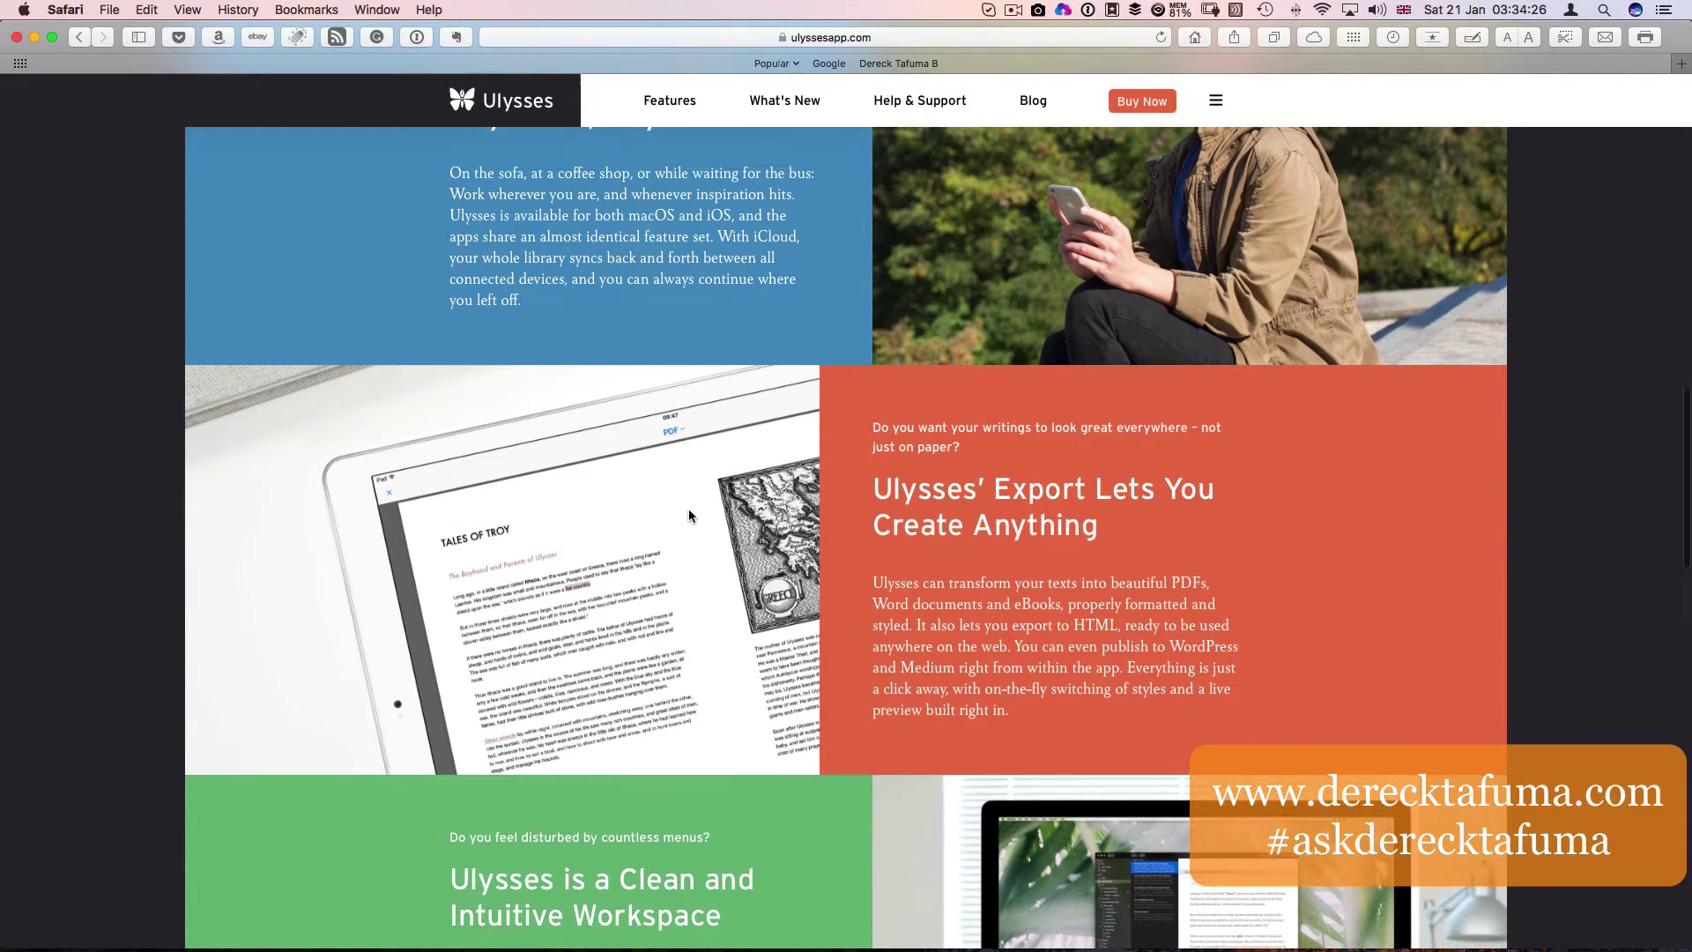
{"action": "scroll", "coordinate": [690, 509], "scroll_direction": "down", "scroll_amount": 4}
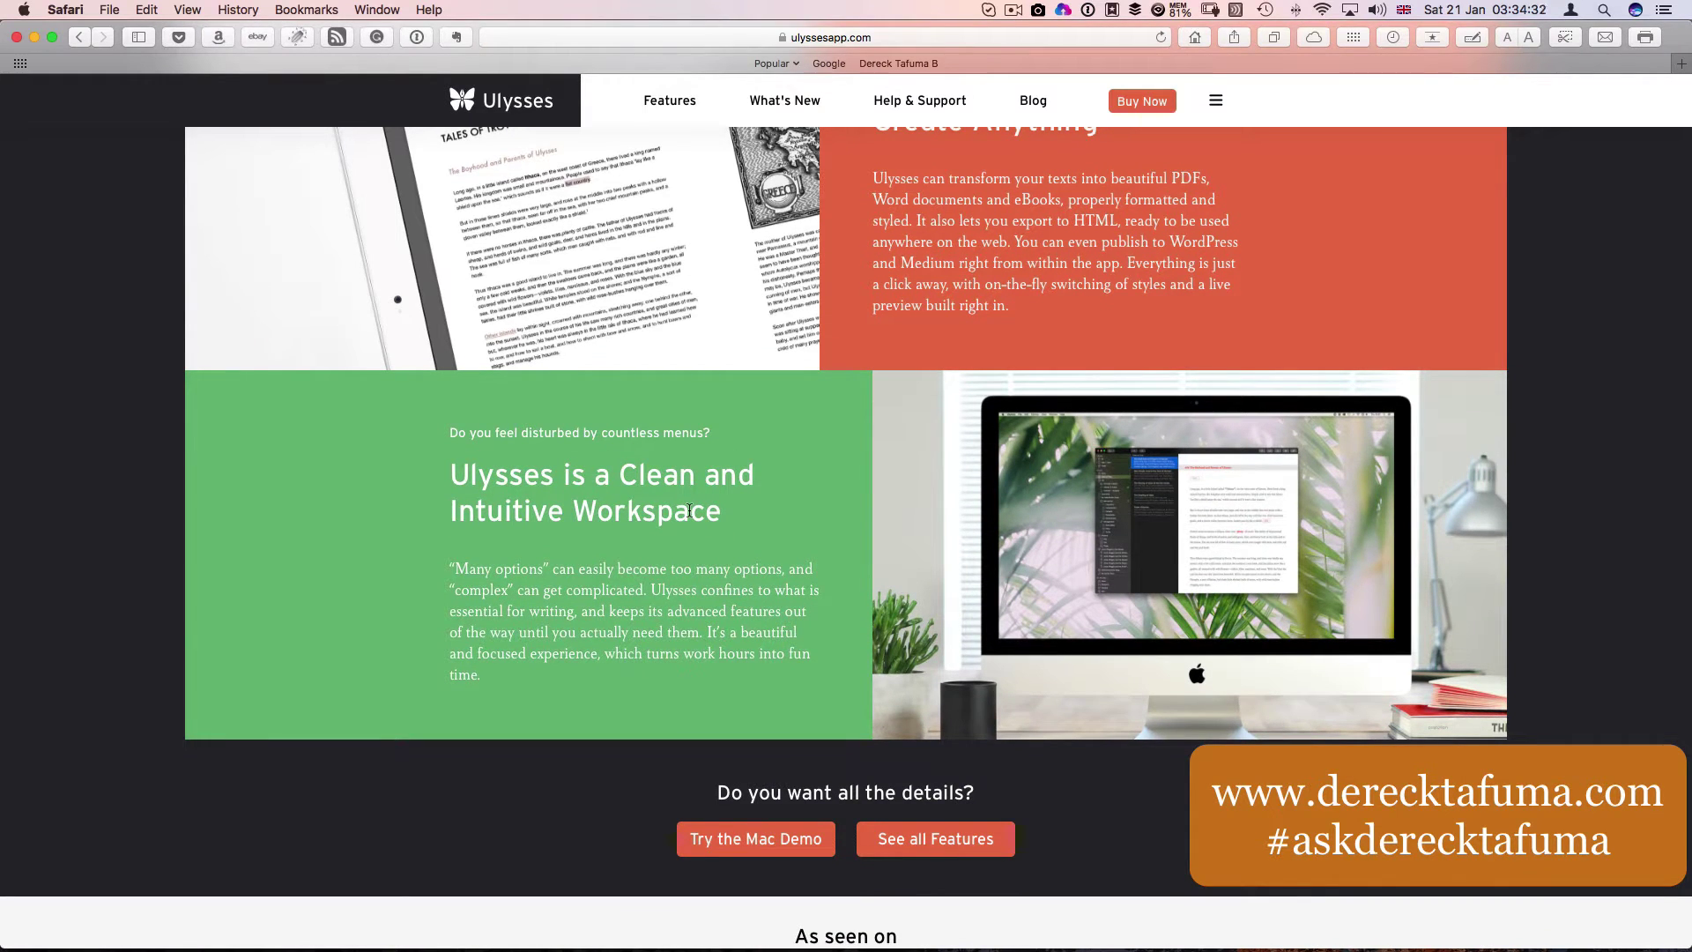
{"action": "scroll", "coordinate": [689, 511], "scroll_direction": "down", "scroll_amount": 10}
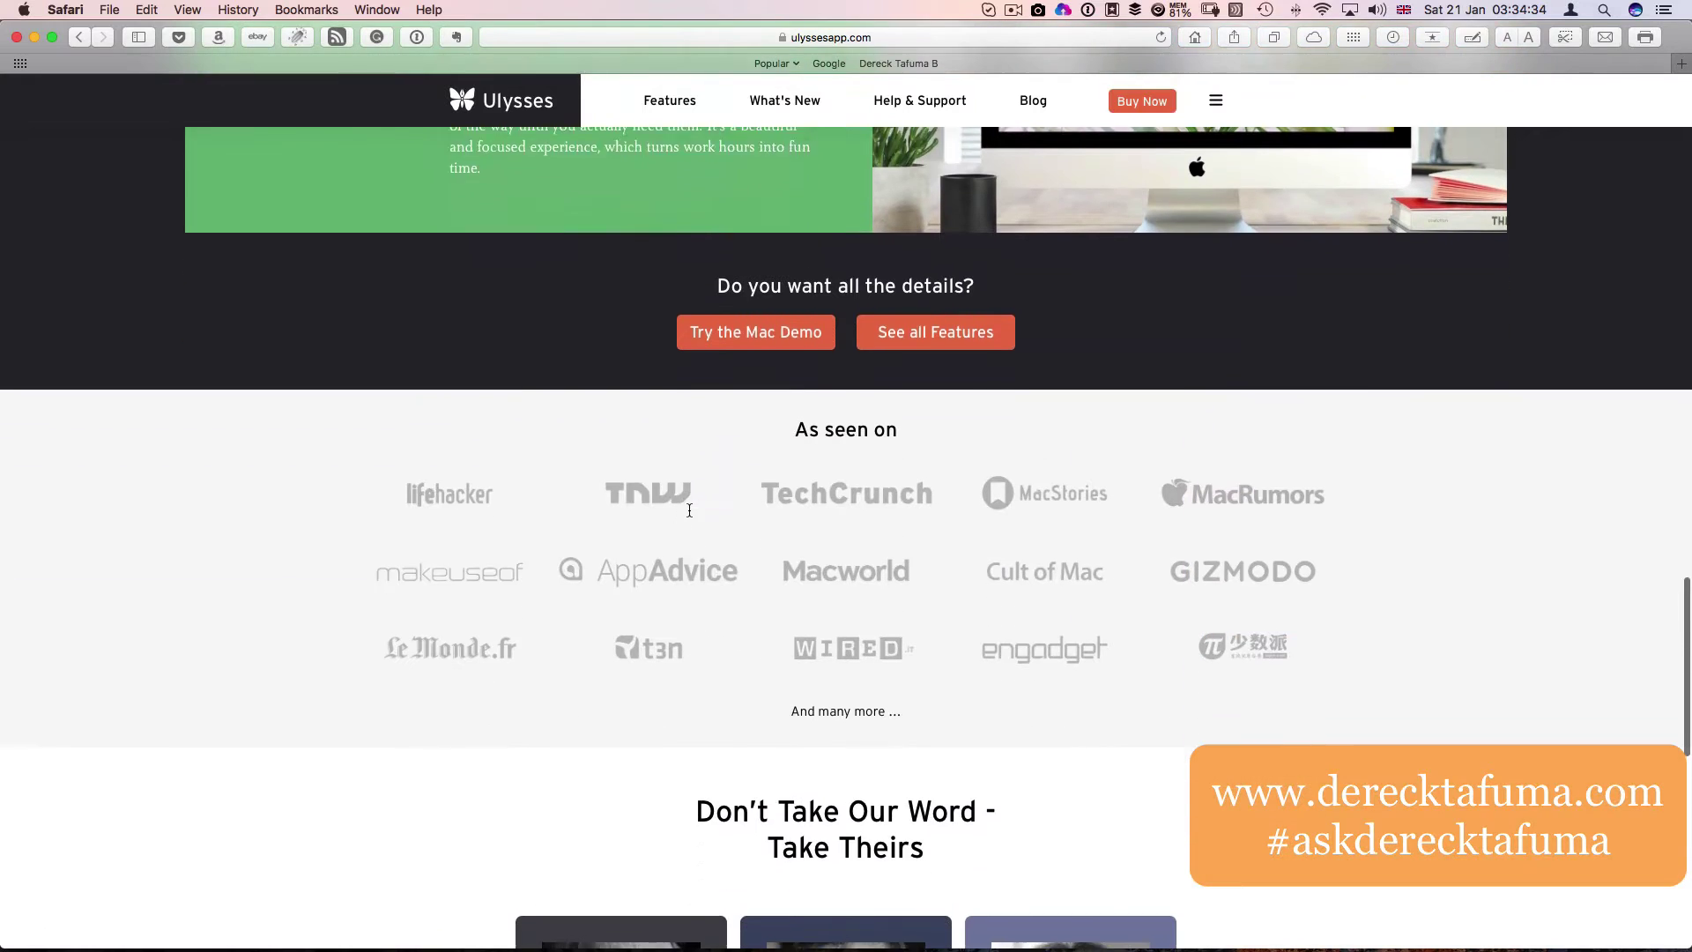
{"action": "scroll", "coordinate": [691, 518], "scroll_direction": "down", "scroll_amount": 3}
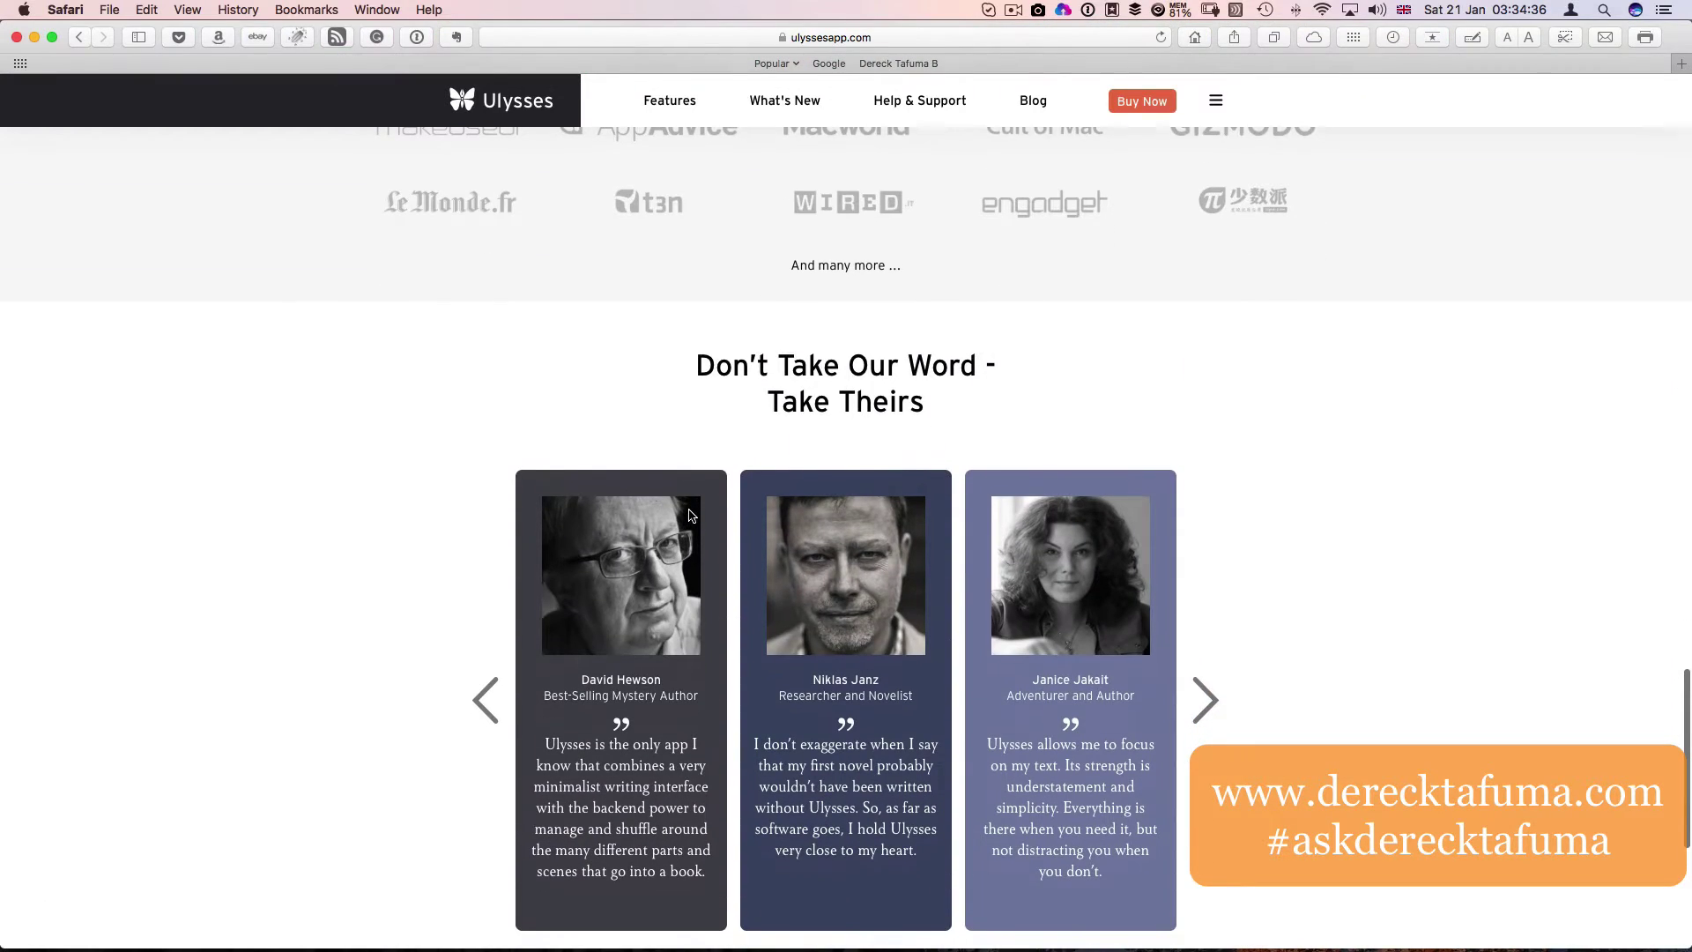
{"action": "scroll", "coordinate": [689, 515], "scroll_direction": "down", "scroll_amount": 6}
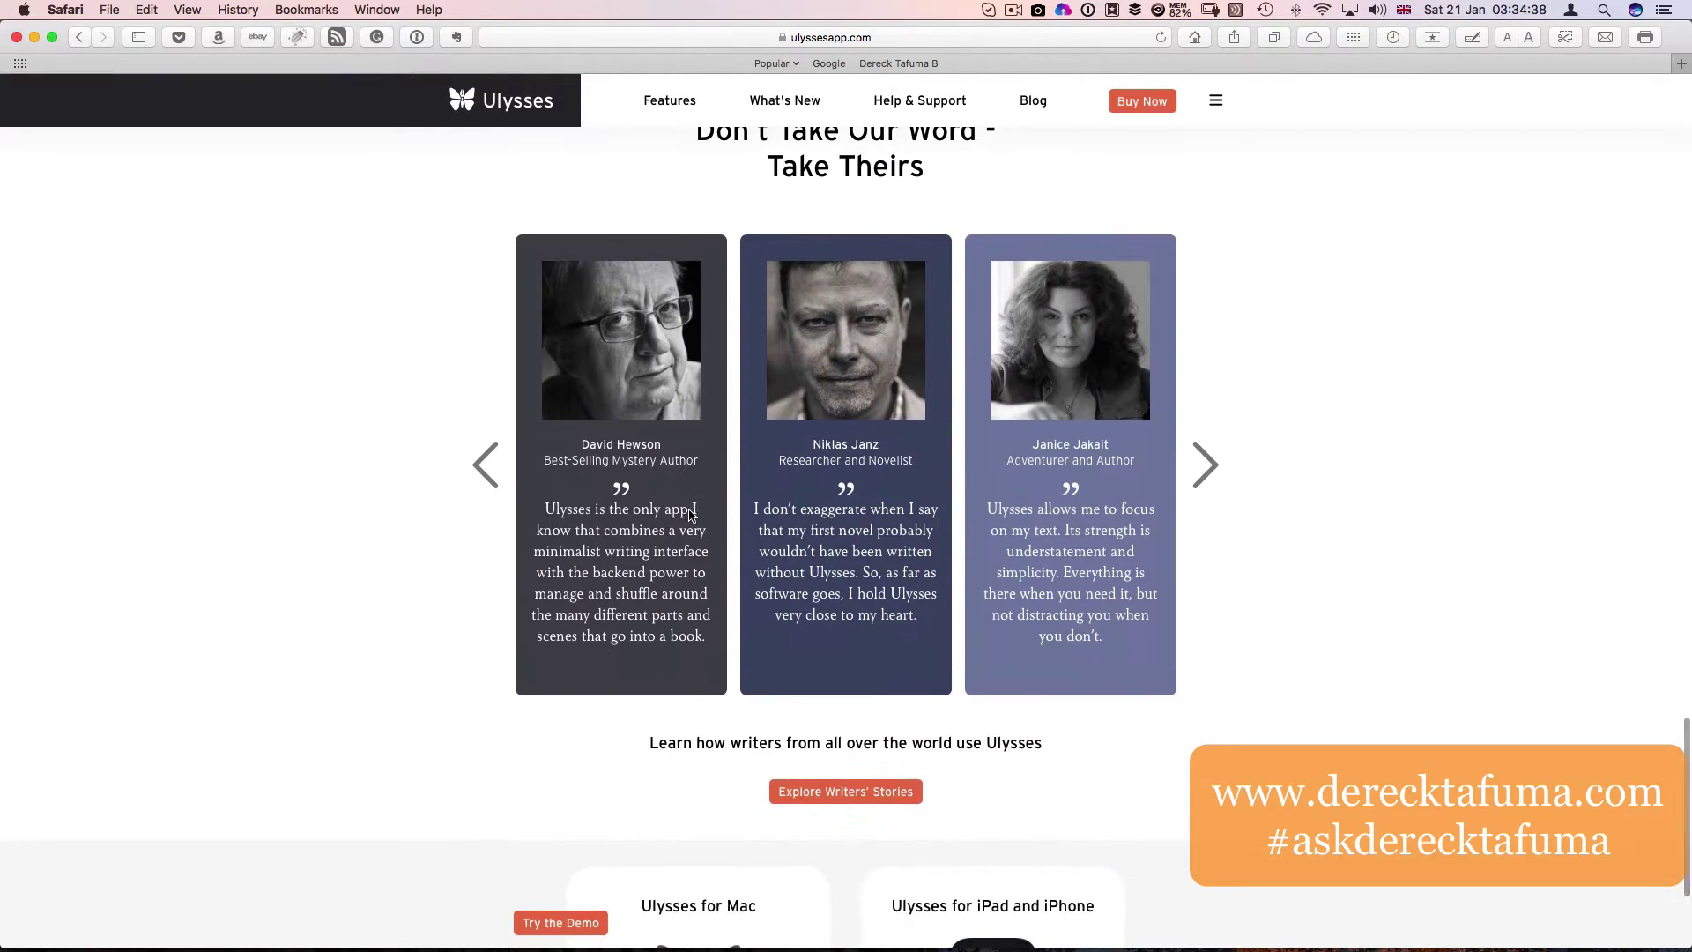
{"action": "scroll", "coordinate": [690, 512], "scroll_direction": "down", "scroll_amount": 1}
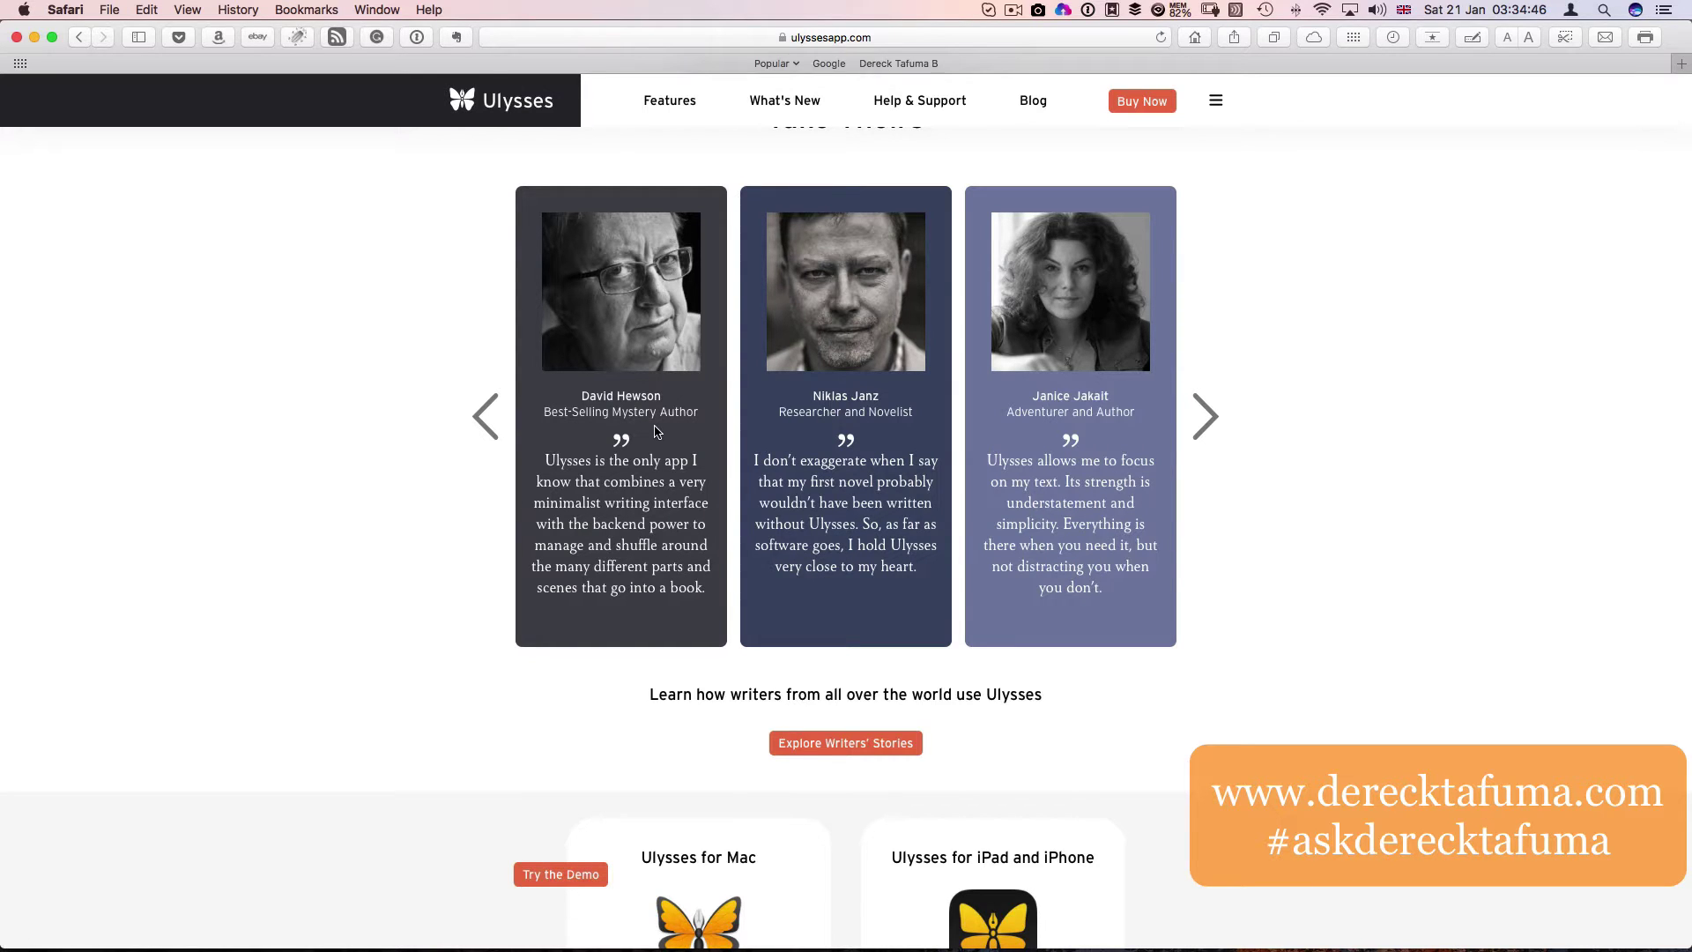
{"action": "scroll", "coordinate": [657, 430], "scroll_direction": "down", "scroll_amount": 3}
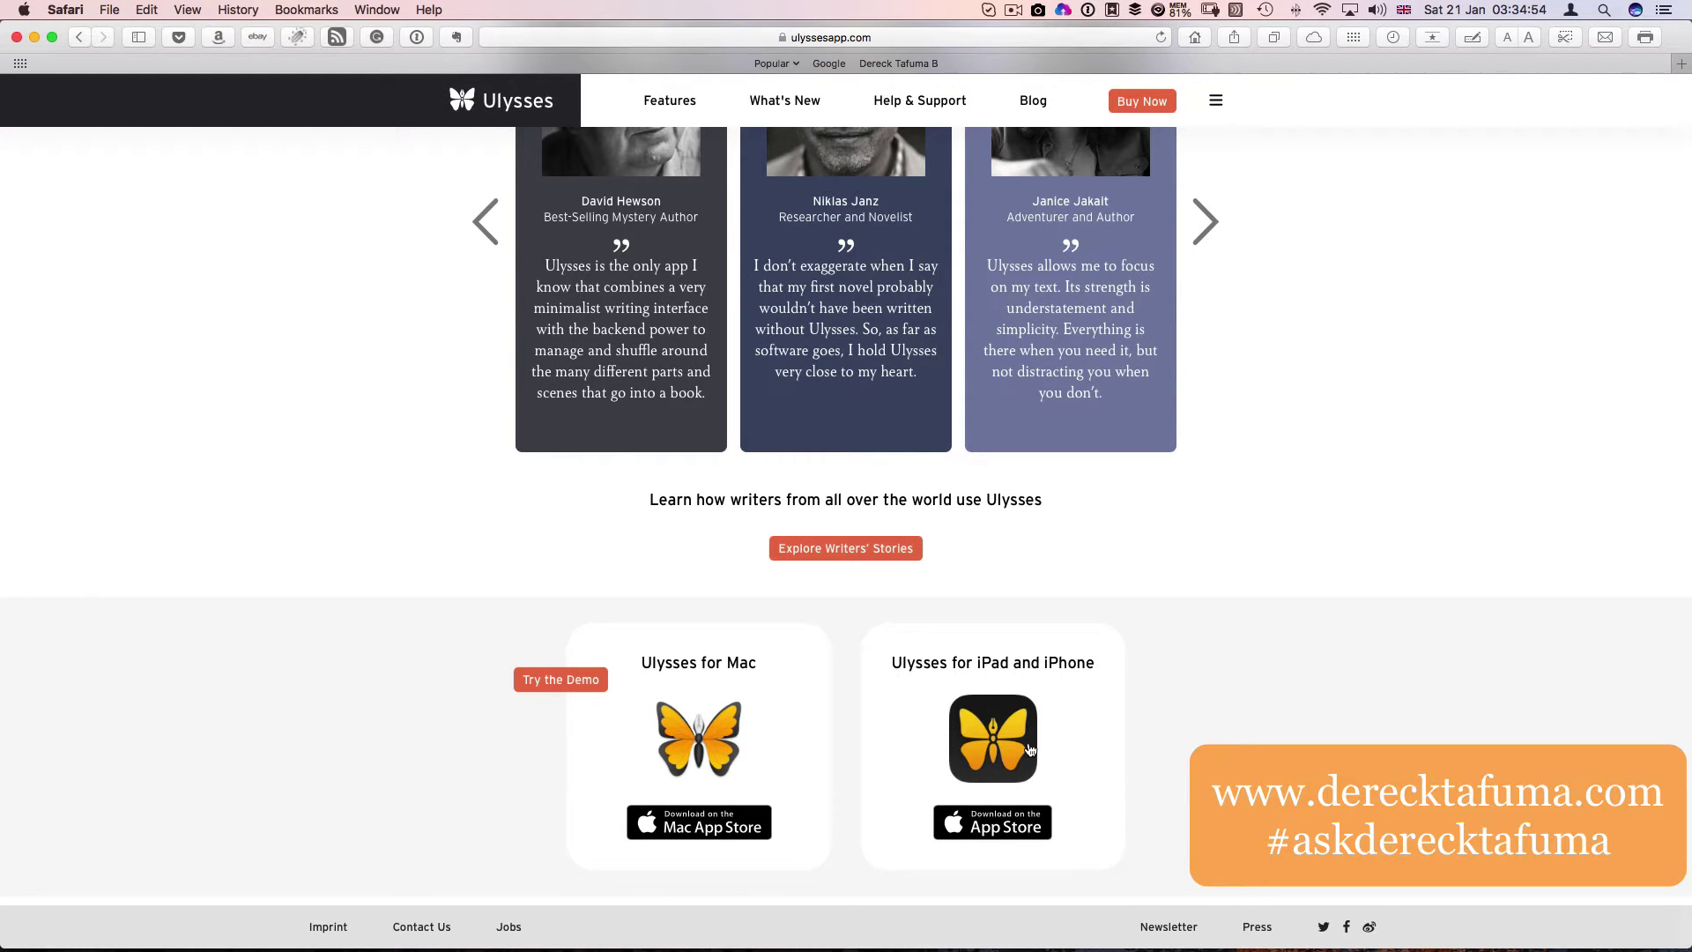
{"action": "scroll", "coordinate": [1029, 749], "scroll_direction": "up", "scroll_amount": 20}
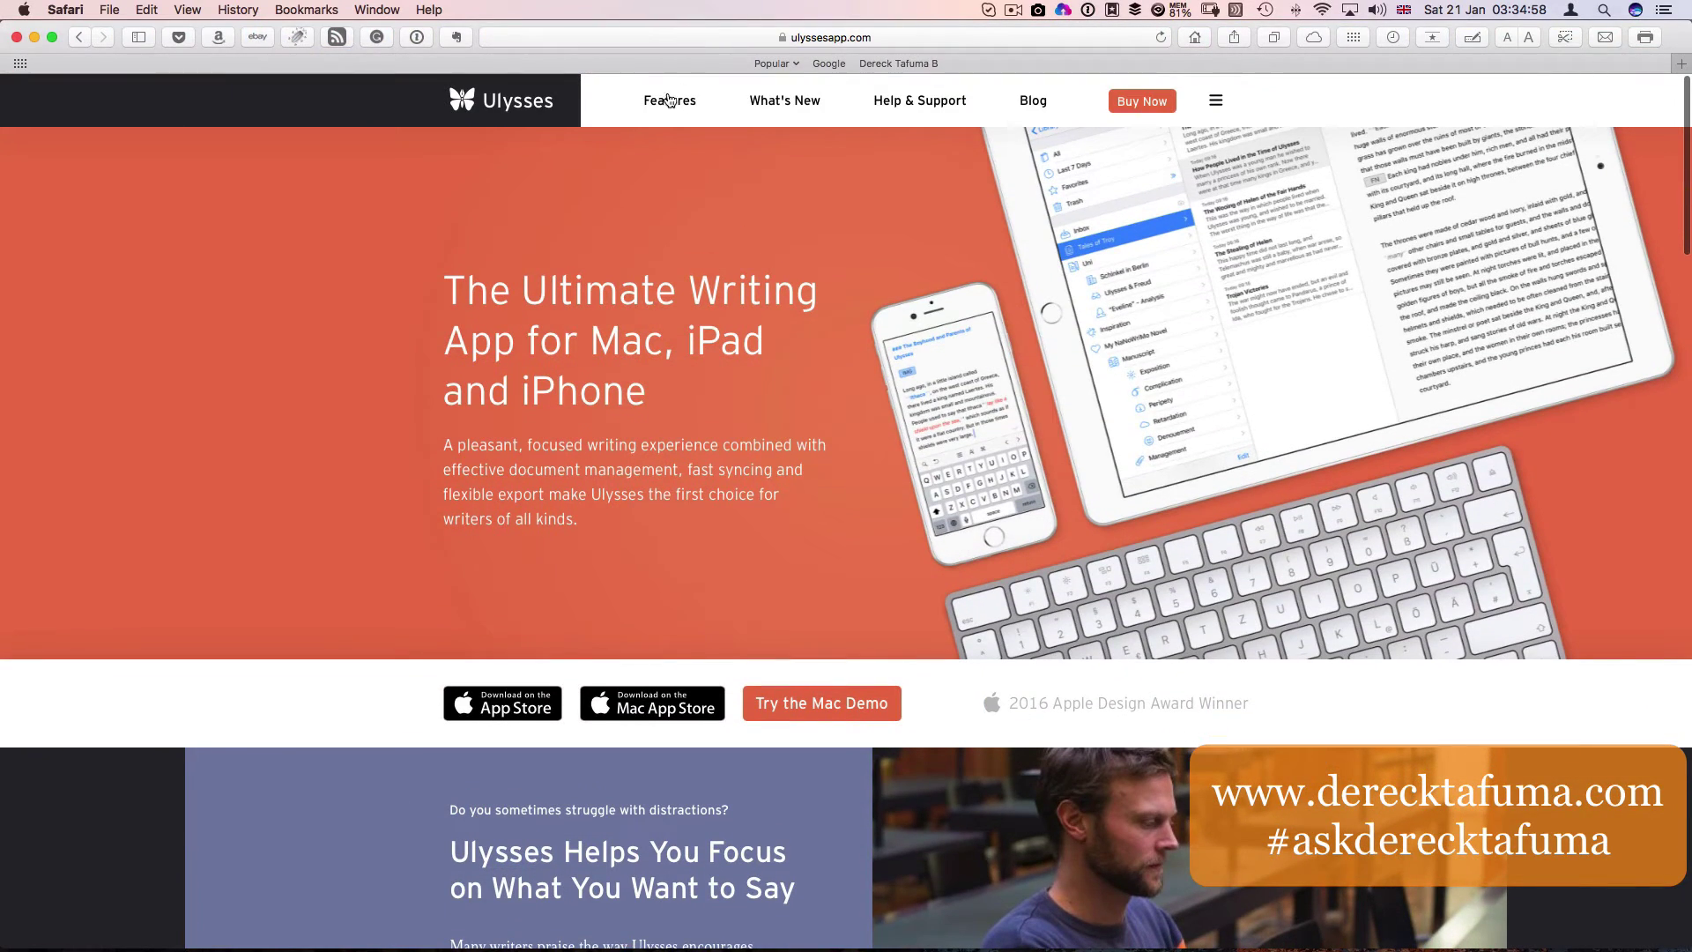
- Go via the Features page to the main Ulysses blog, skim it, then bring up Launchpad
{"action": "left_click", "coordinate": [670, 102]}
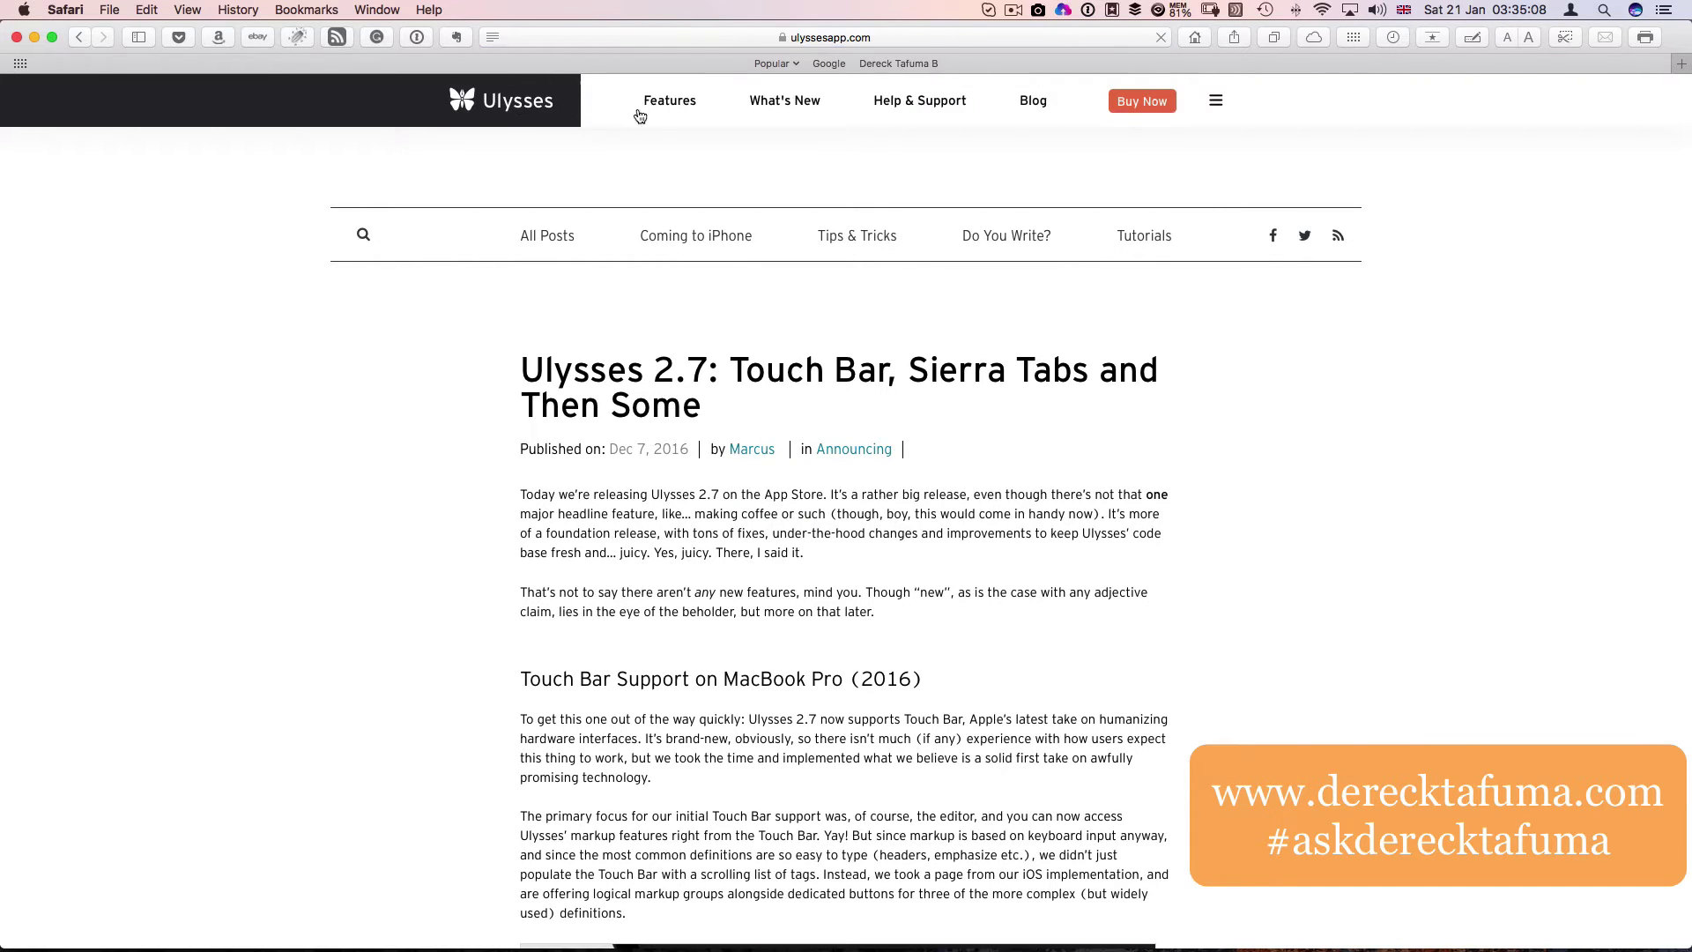
{"action": "left_click", "coordinate": [1025, 104]}
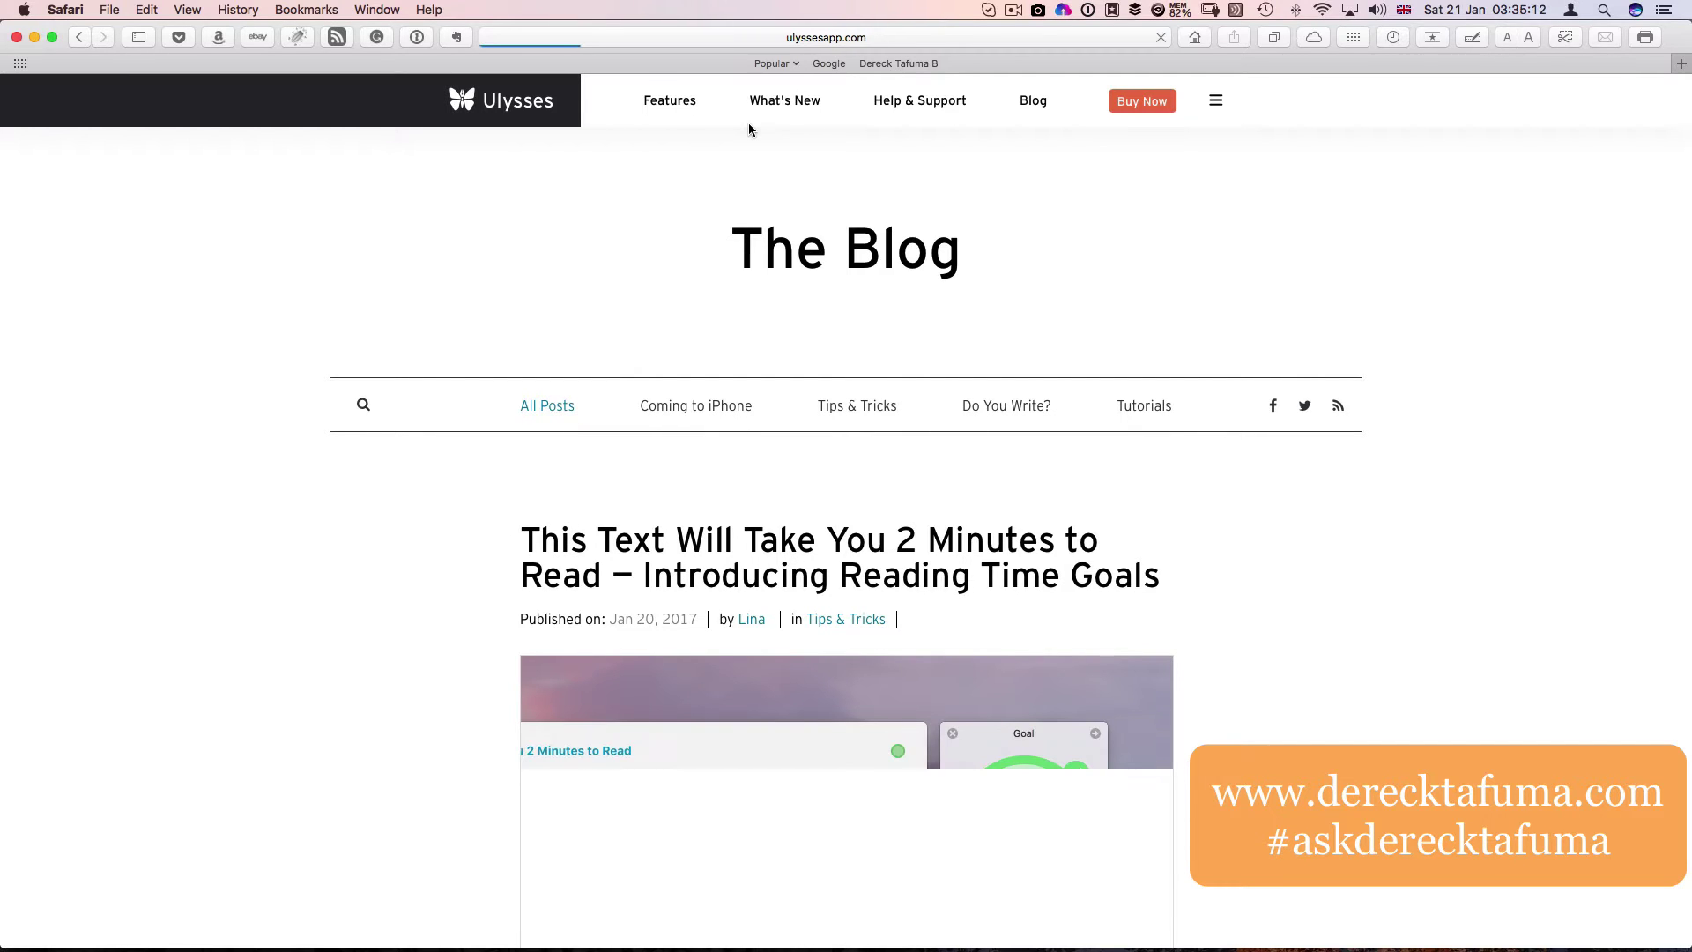
{"action": "scroll", "coordinate": [748, 129], "scroll_direction": "down", "scroll_amount": 5}
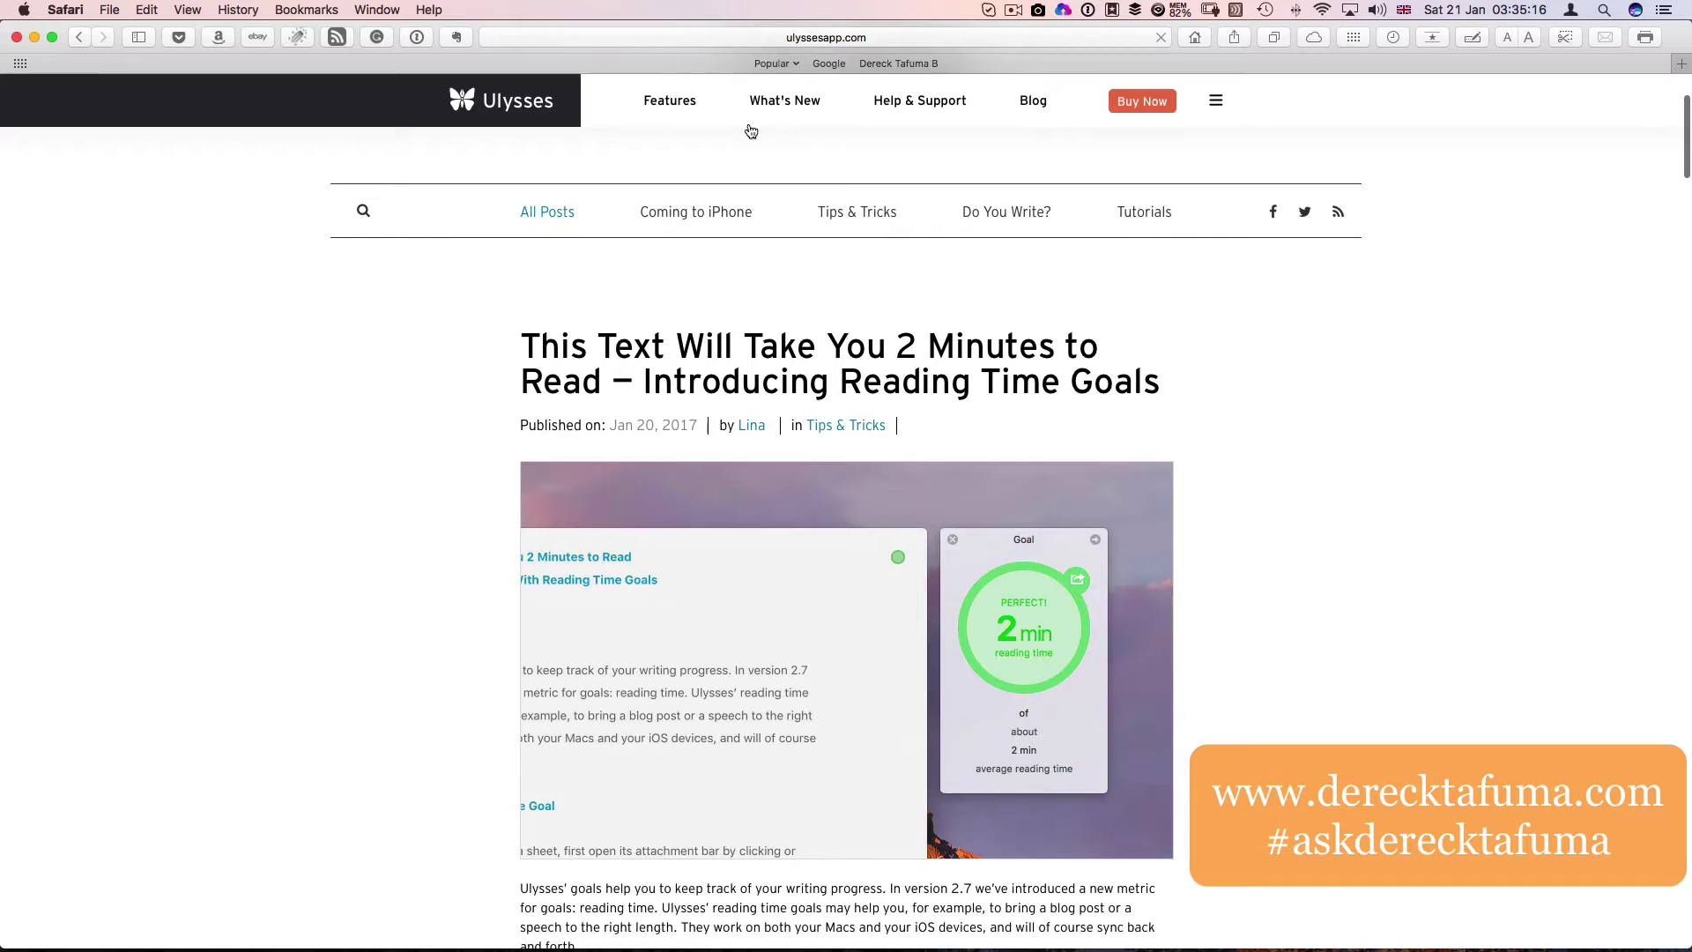
{"action": "scroll", "coordinate": [751, 131], "scroll_direction": "up", "scroll_amount": 5}
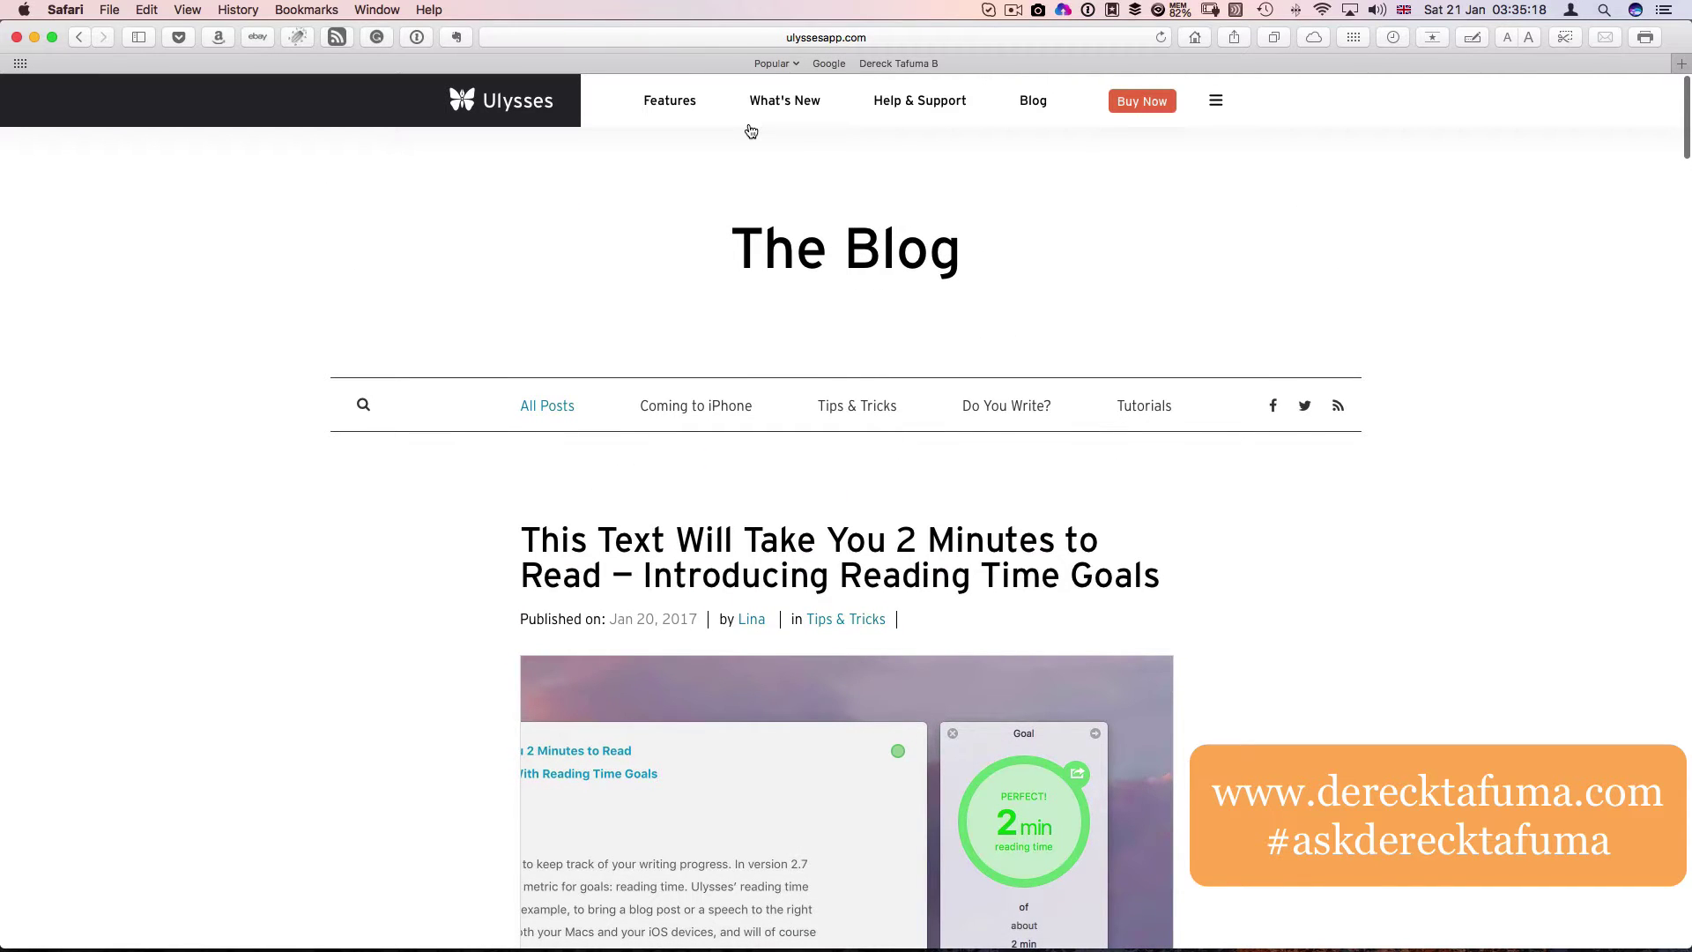
{"action": "key", "text": "F4"}
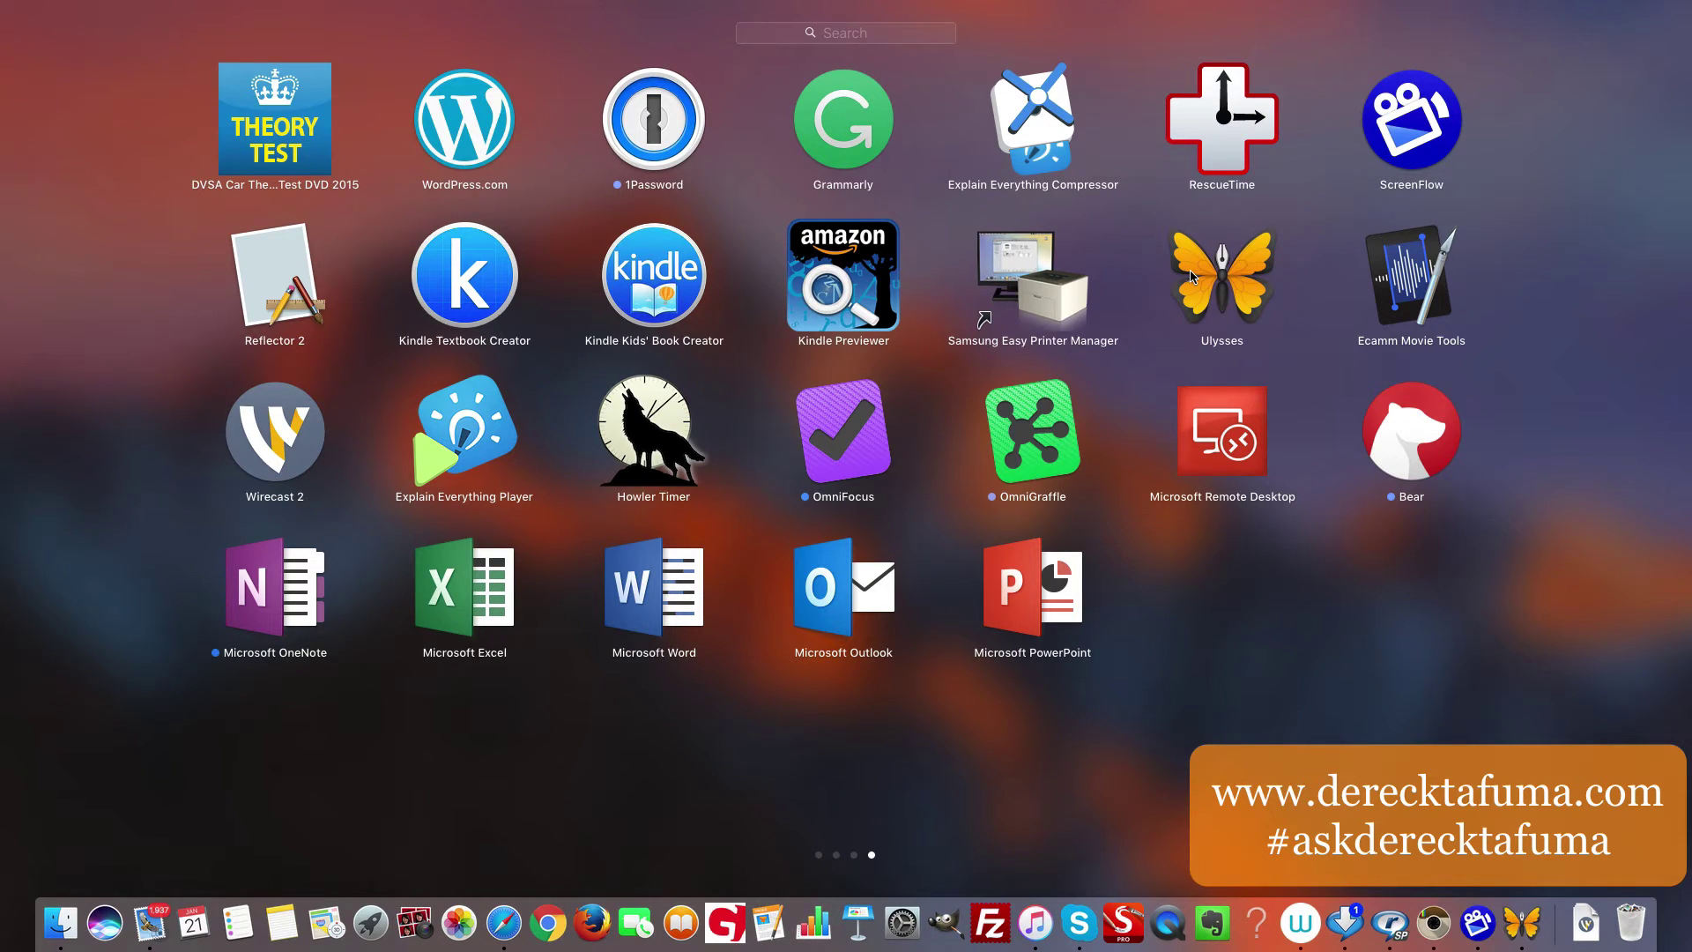
- Launch Ulysses from the Launchpad apps grid
{"action": "left_click", "coordinate": [1221, 278]}
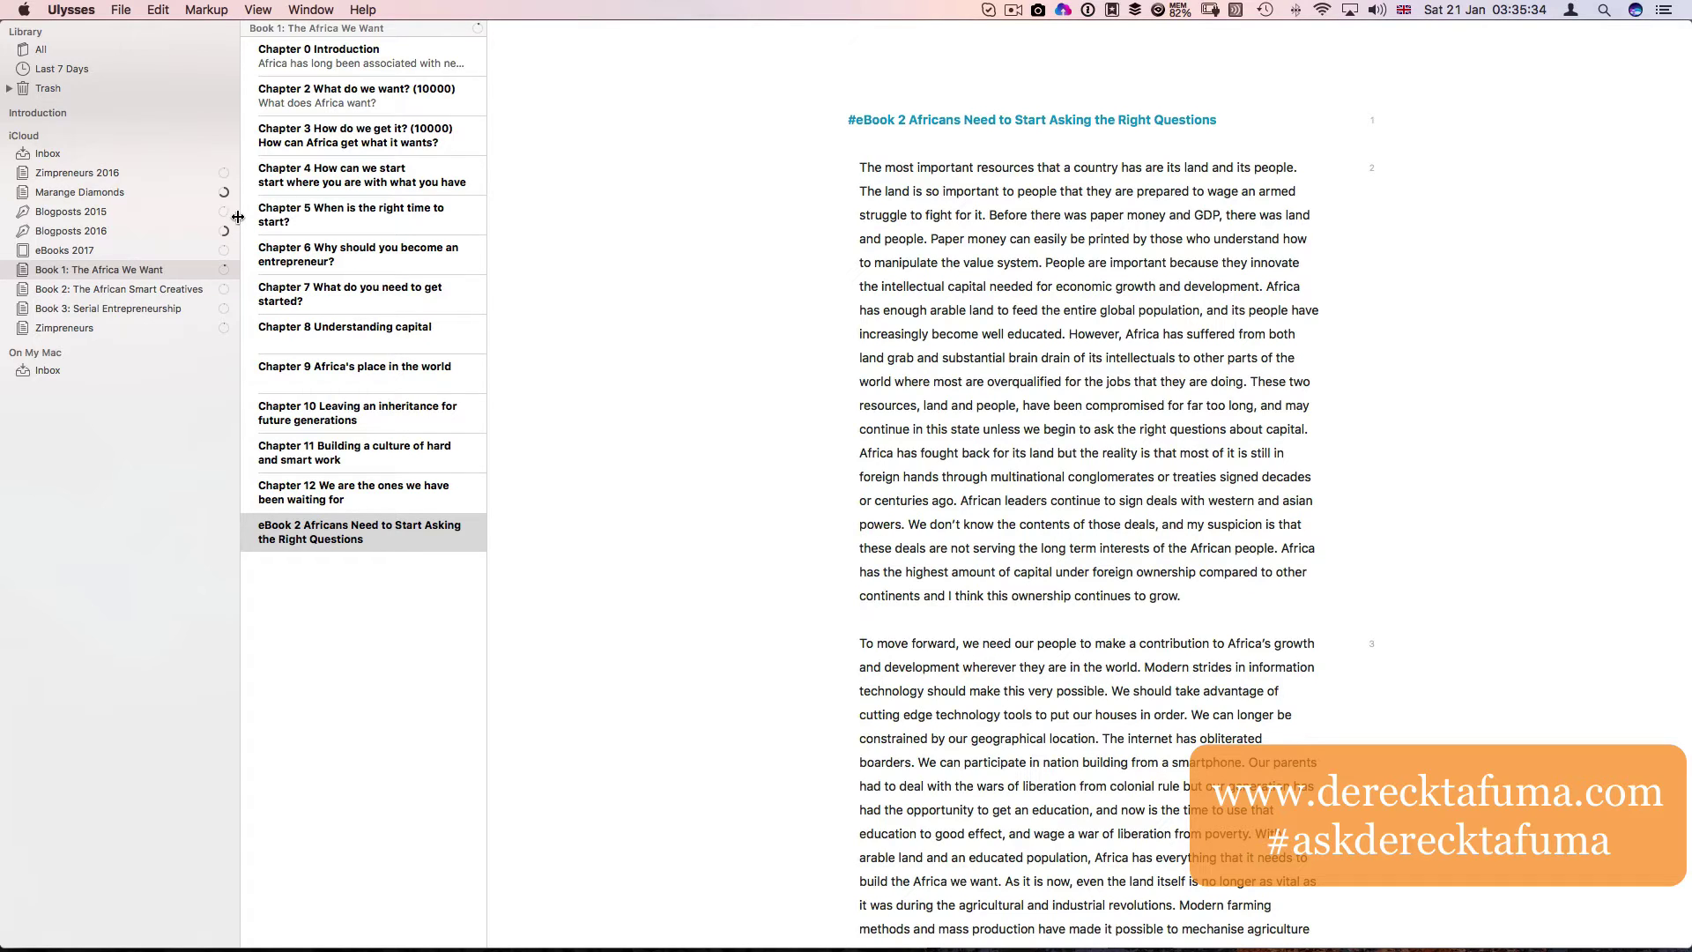
{"action": "left_click_drag", "start_coordinate": [240, 217], "coordinate": [220, 214]}
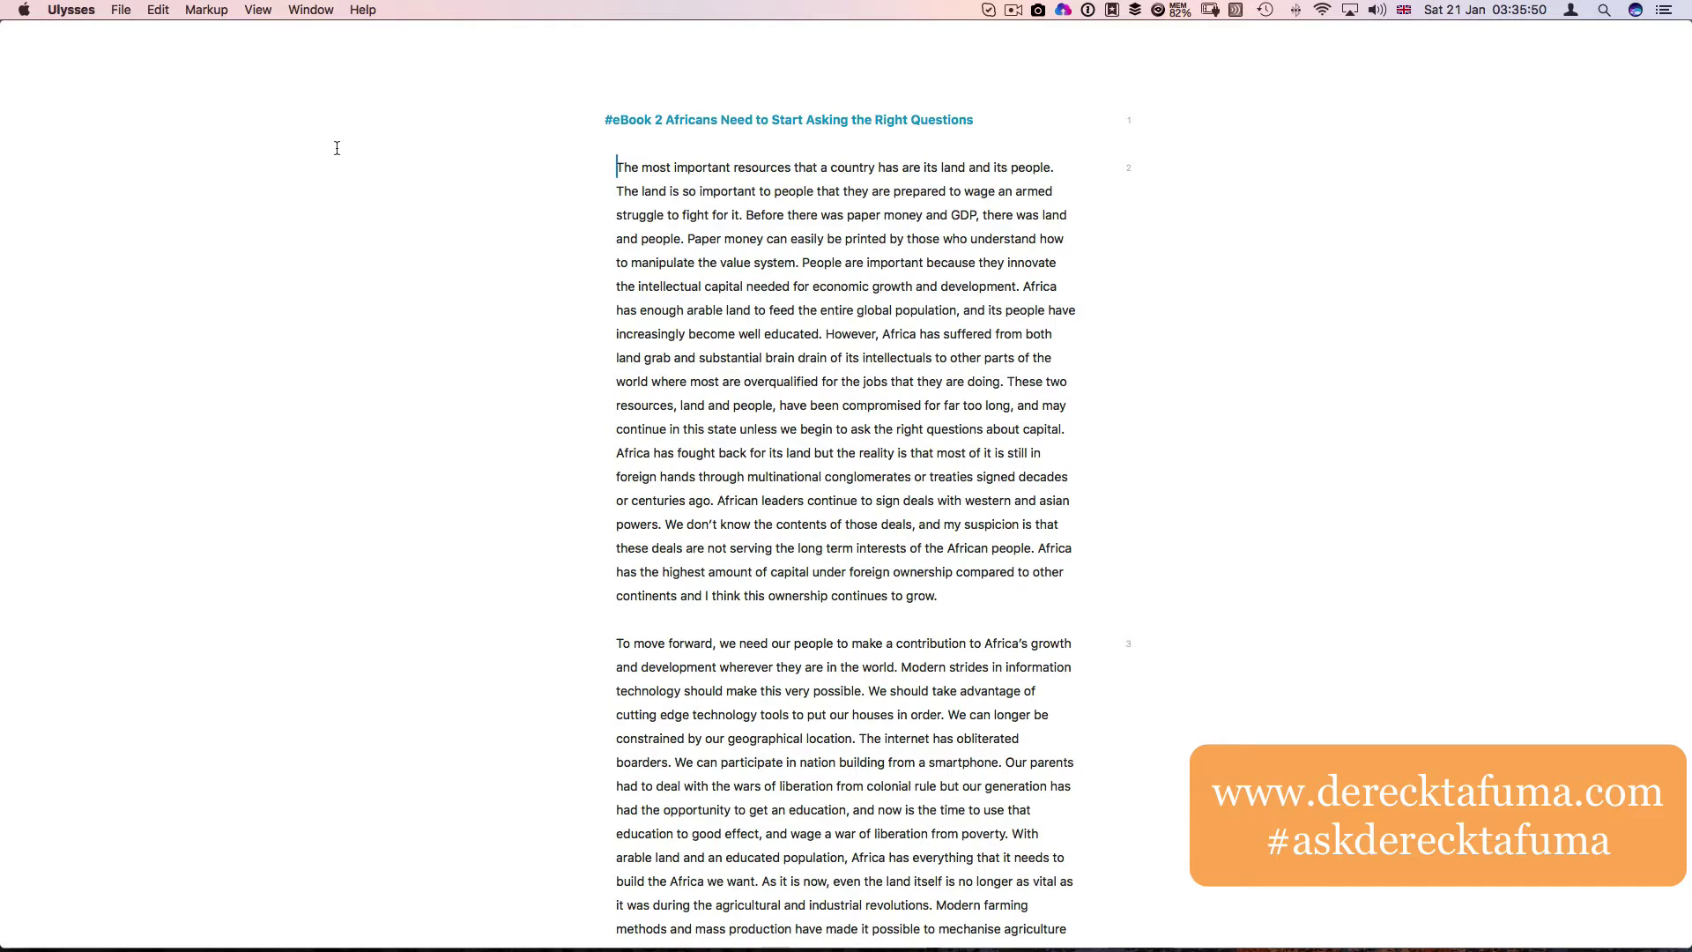
{"action": "key", "text": "super+2"}
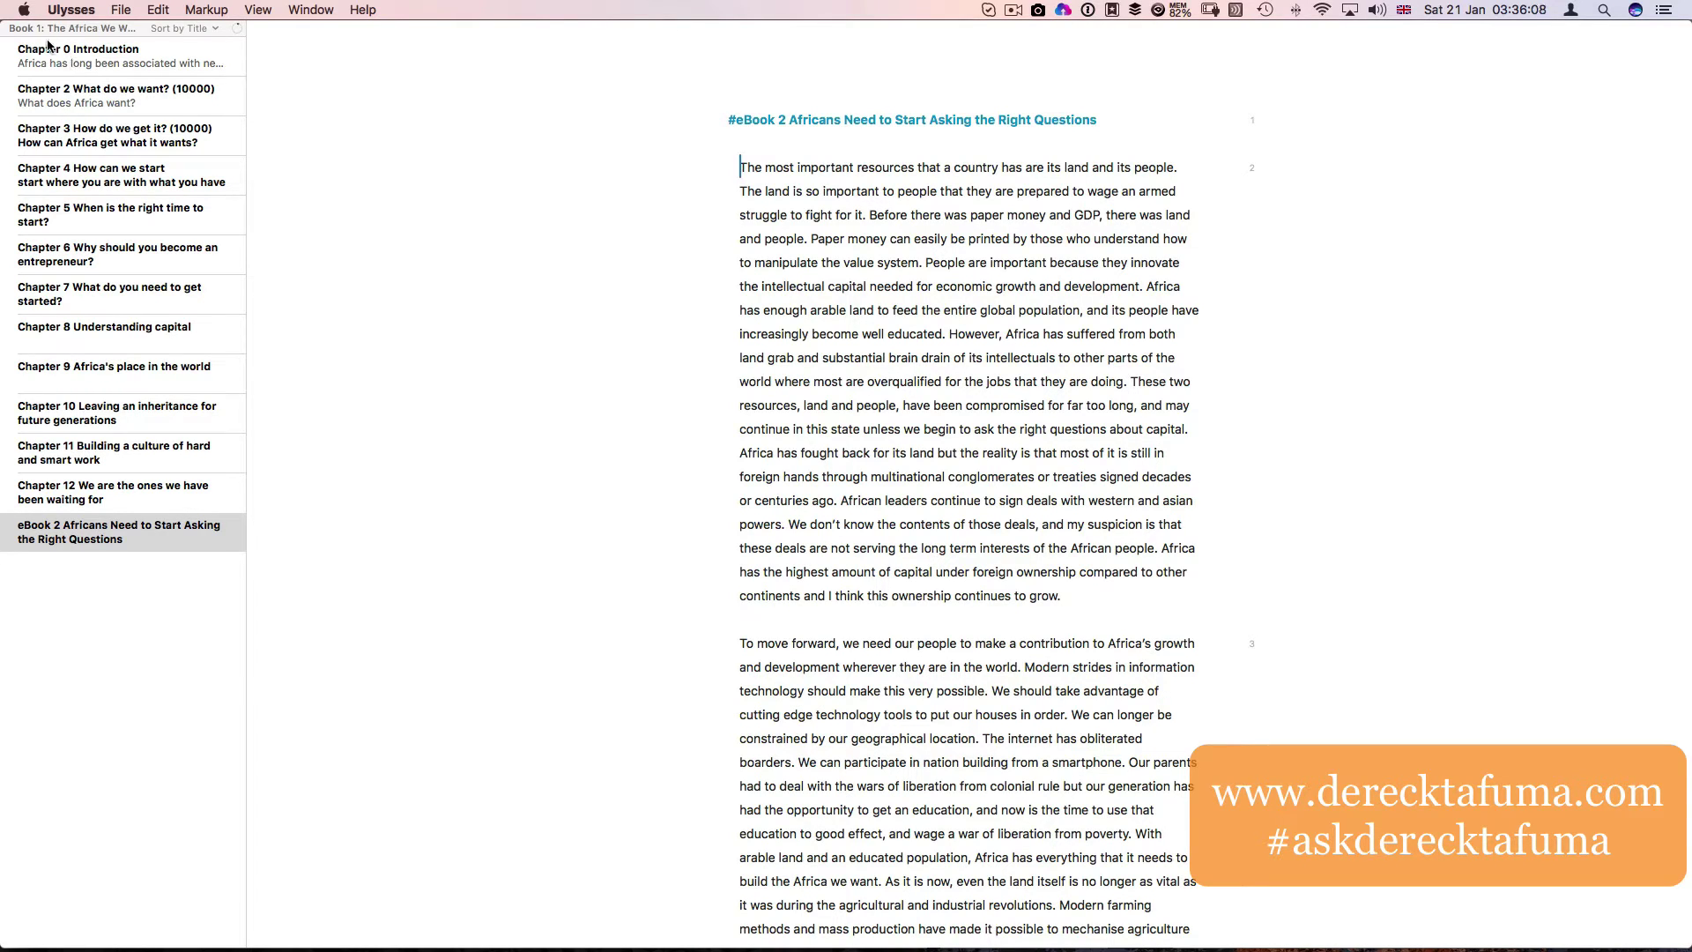
{"action": "key", "text": "super+1"}
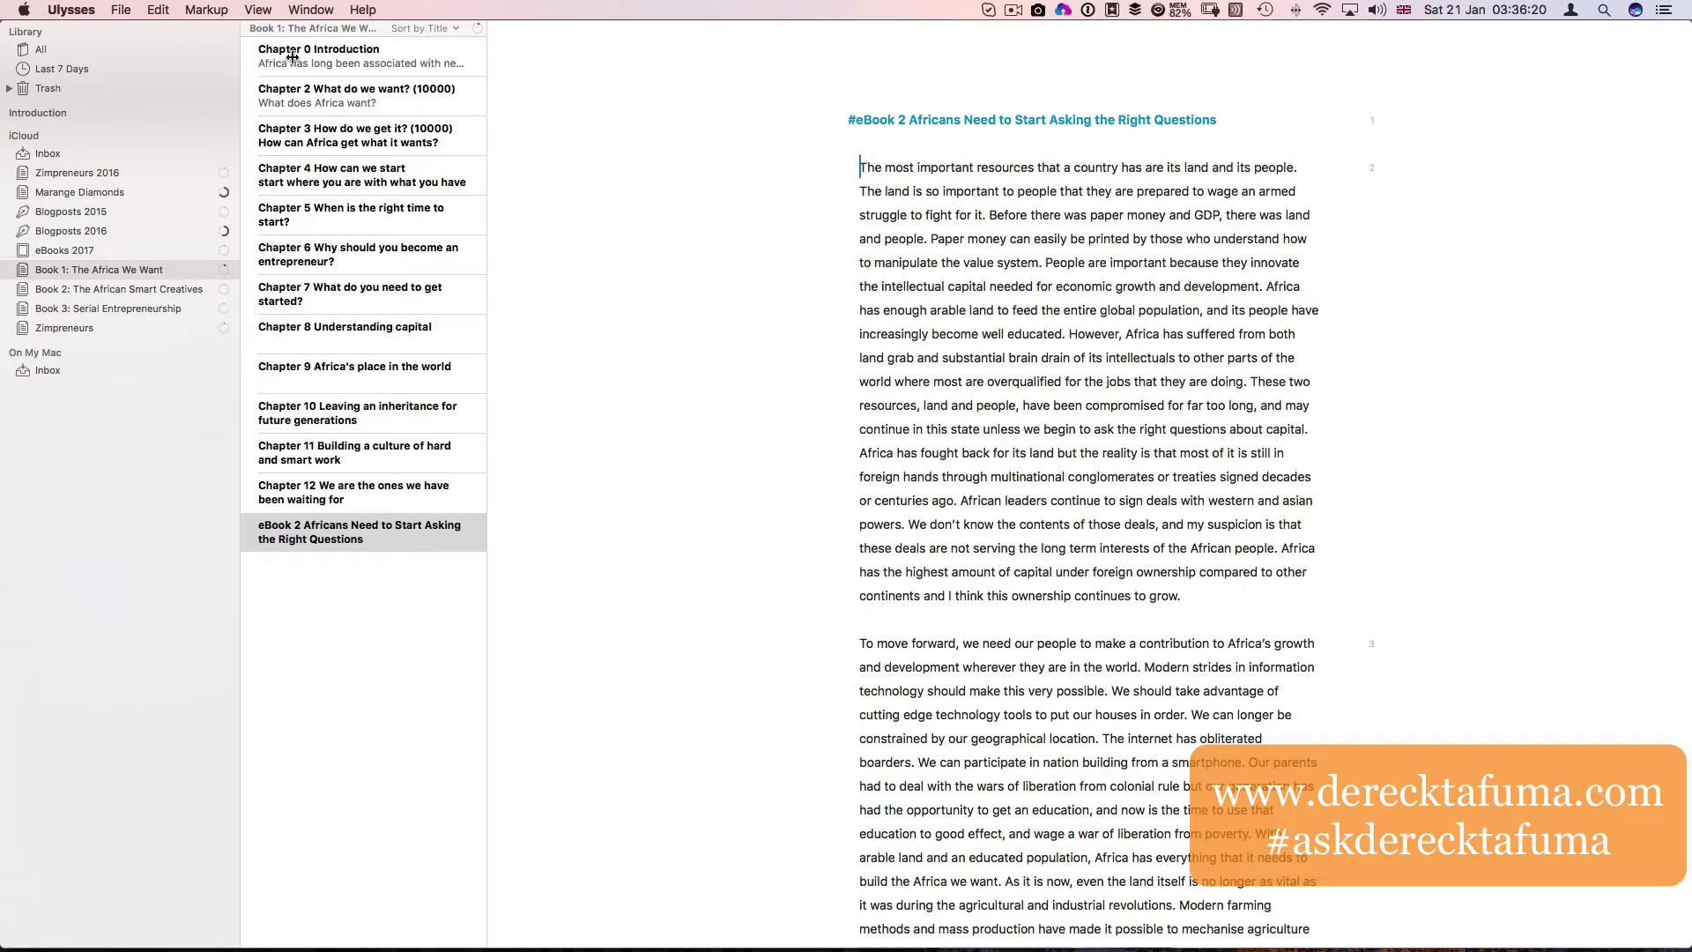
- Open the Chapter 0 Introduction sheet of Book 1
{"action": "scroll", "coordinate": [337, 229], "scroll_direction": "down", "scroll_amount": 1}
{"action": "right_click", "coordinate": [344, 55]}
{"action": "left_click", "coordinate": [311, 58]}
{"action": "left_click", "coordinate": [311, 58]}
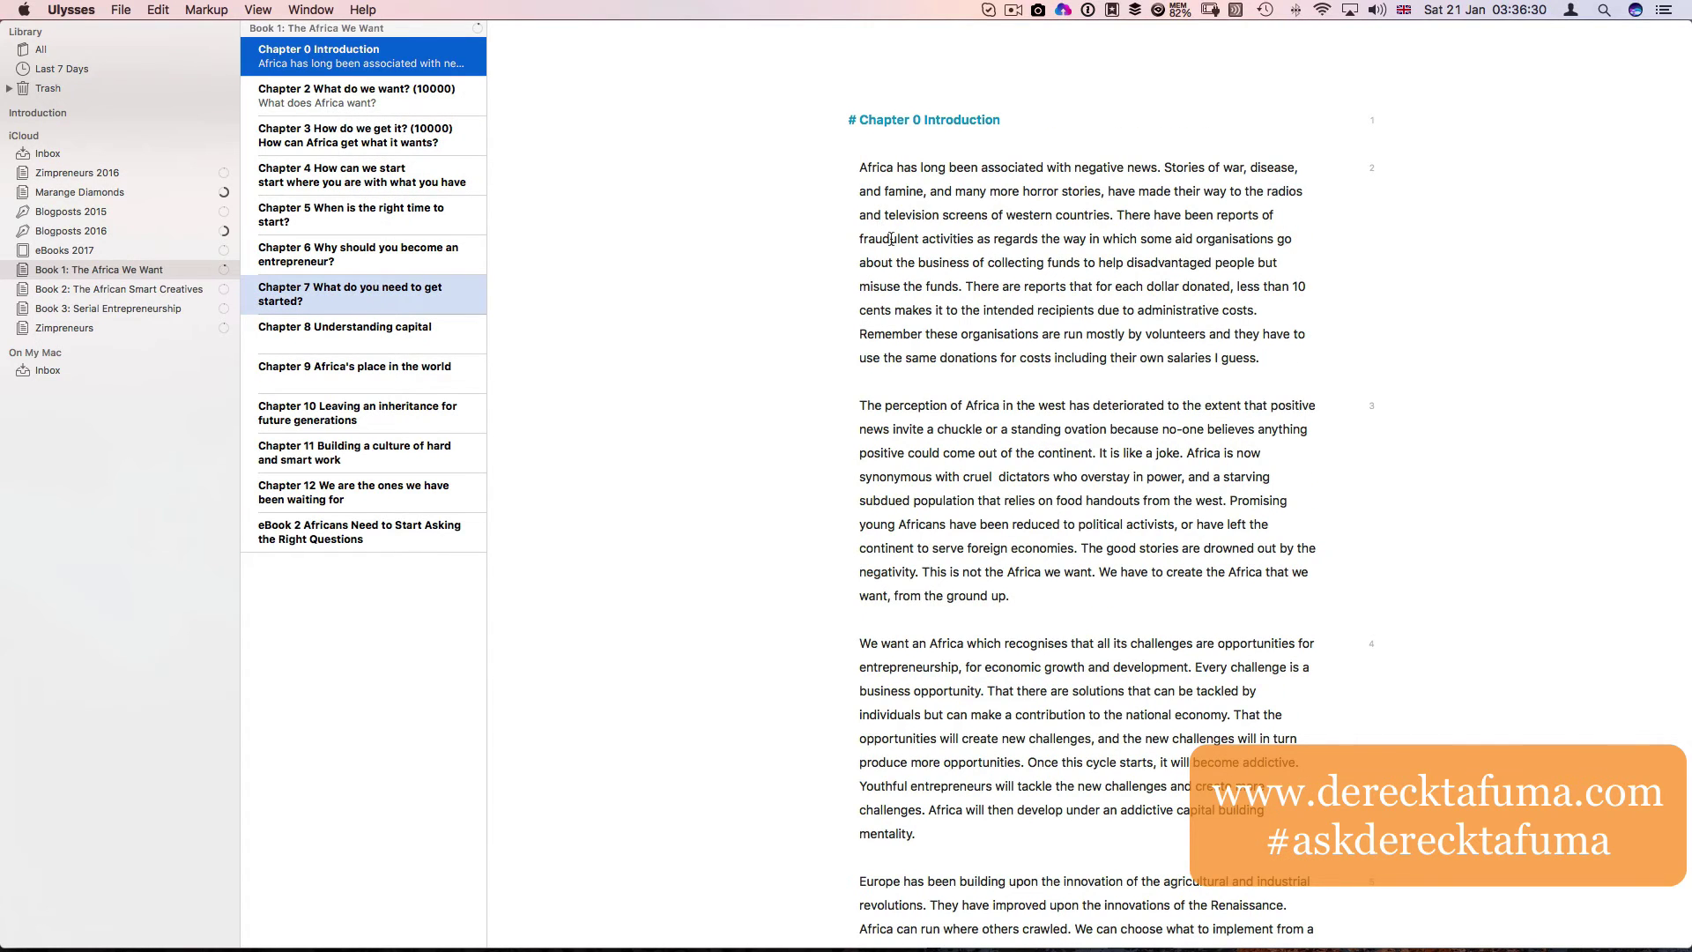
- Read Chapter 0 down to the closing chapter summaries, then return toward the top
{"action": "scroll", "coordinate": [891, 239], "scroll_direction": "down", "scroll_amount": 10}
{"action": "scroll", "coordinate": [891, 239], "scroll_direction": "down", "scroll_amount": 10}
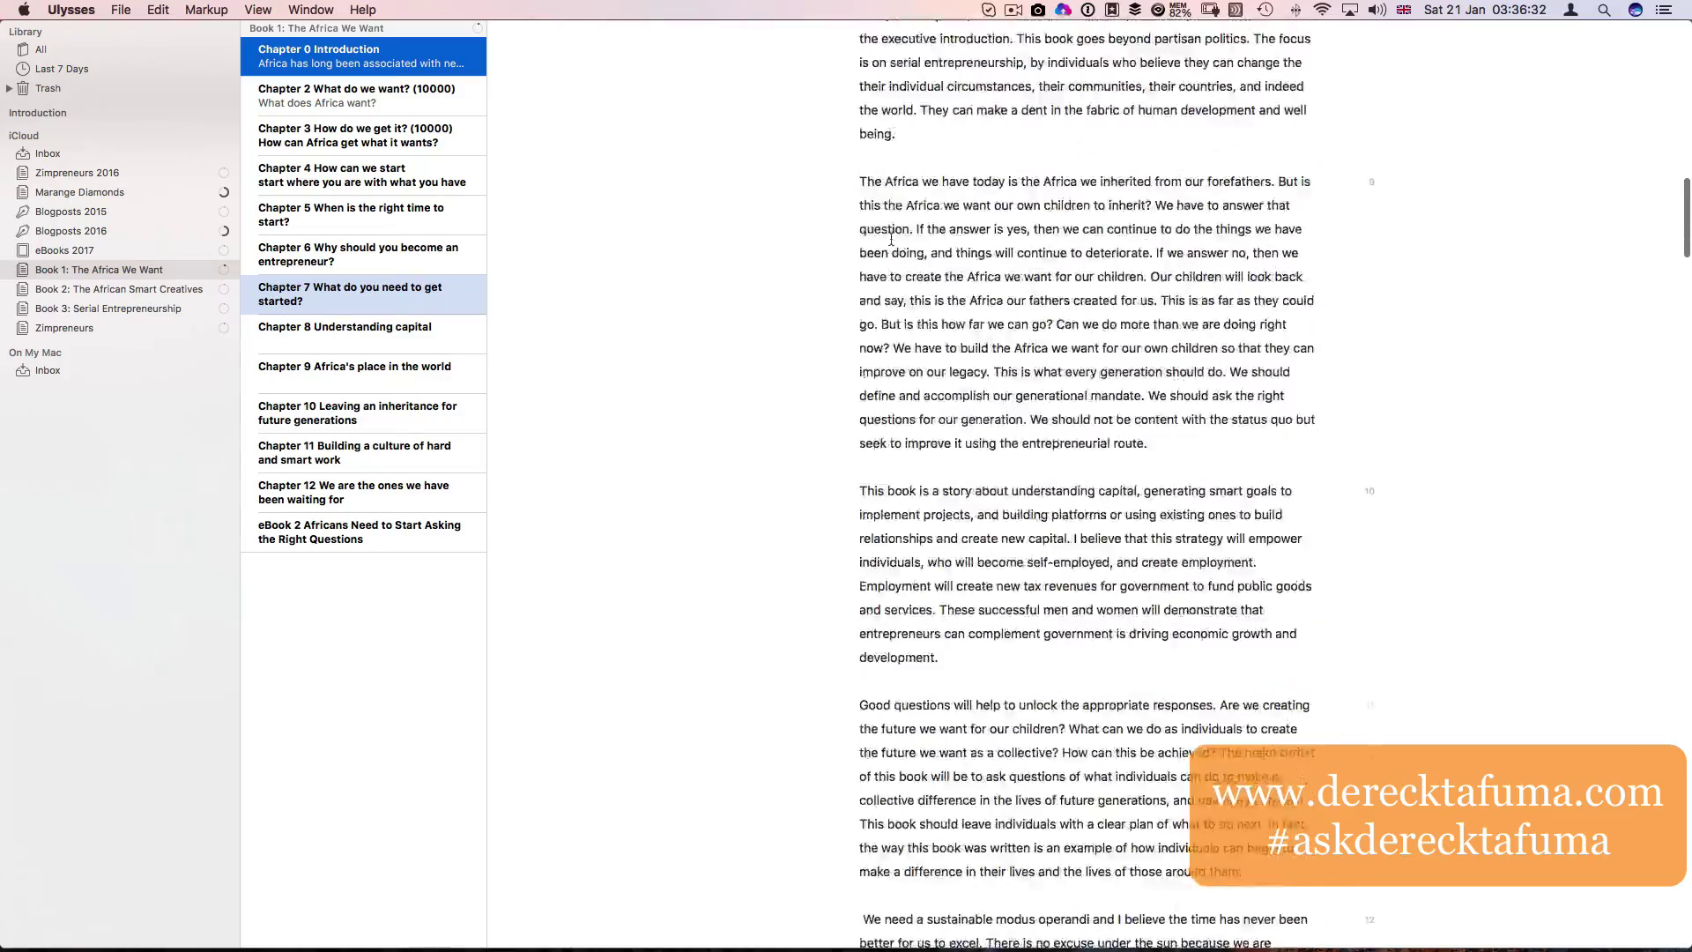
{"action": "scroll", "coordinate": [891, 239], "scroll_direction": "down", "scroll_amount": 10}
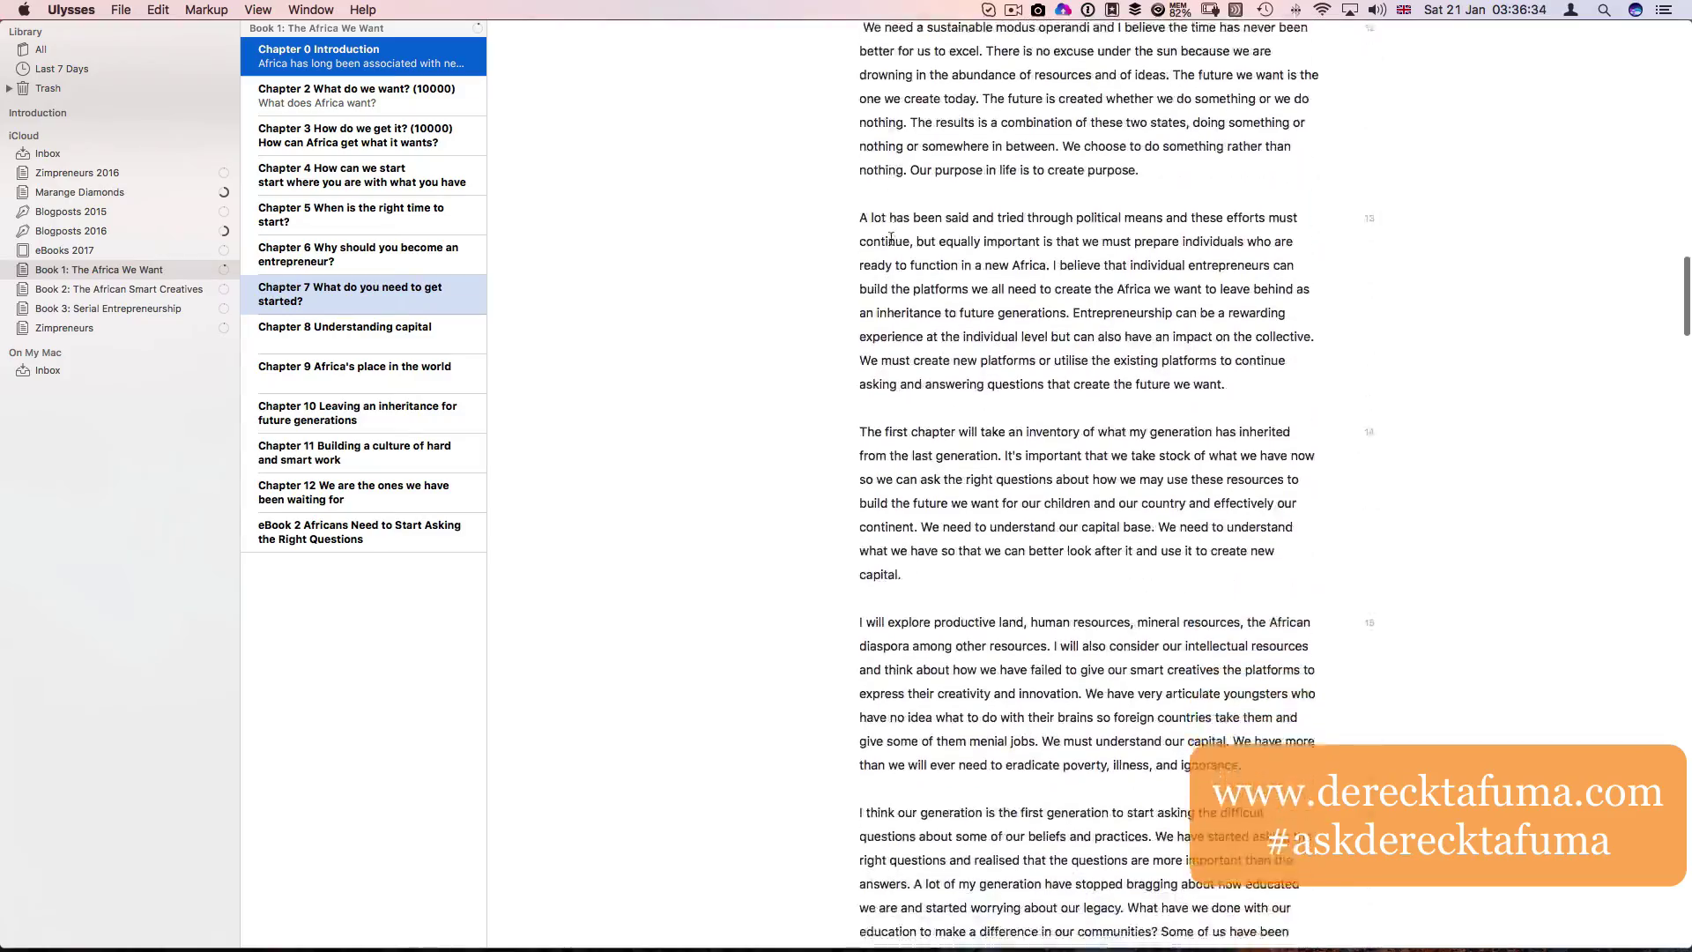
{"action": "scroll", "coordinate": [891, 239], "scroll_direction": "down", "scroll_amount": 10}
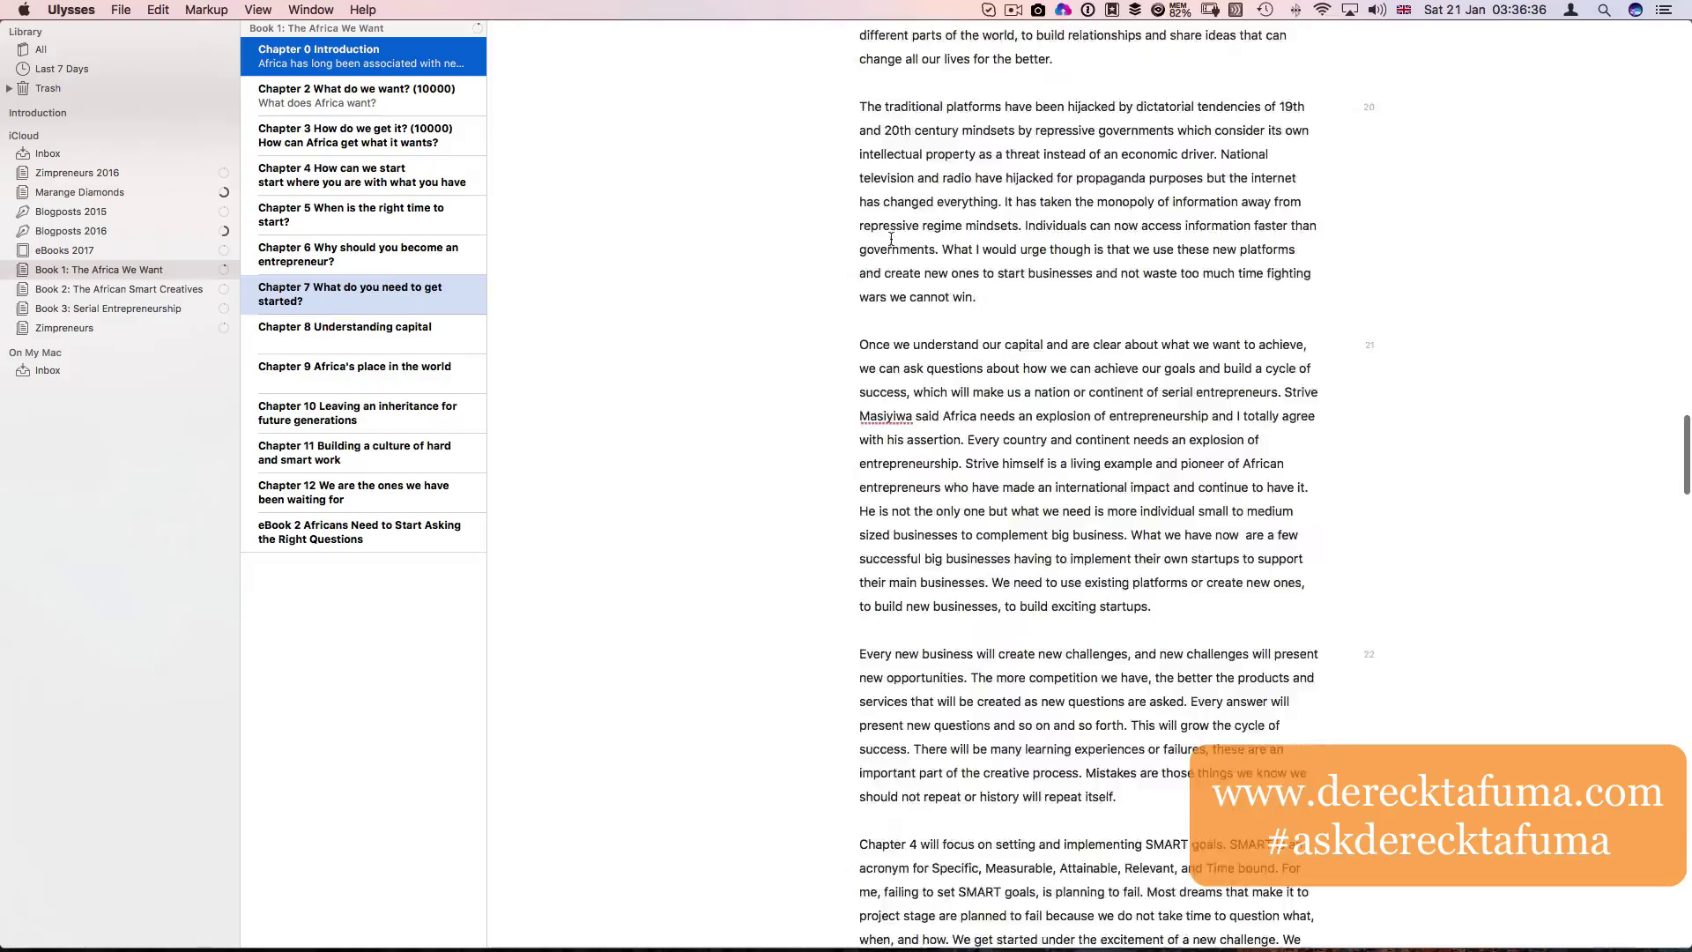
{"action": "scroll", "coordinate": [891, 239], "scroll_direction": "down", "scroll_amount": 10}
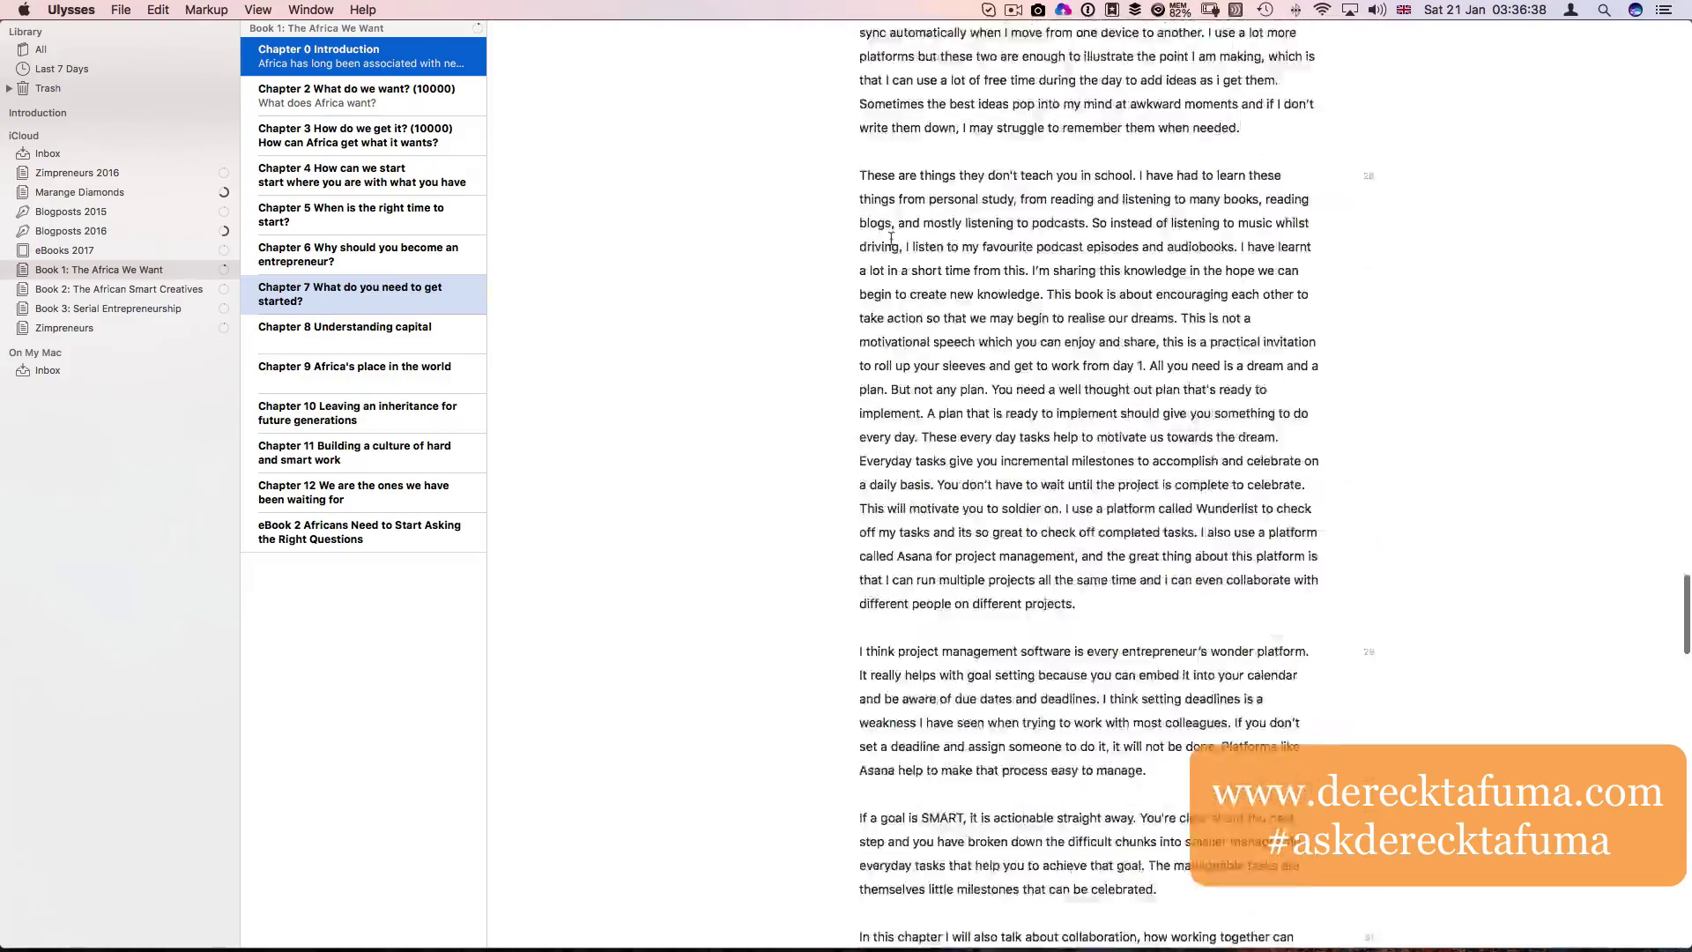
{"action": "scroll", "coordinate": [891, 239], "scroll_direction": "down", "scroll_amount": 10}
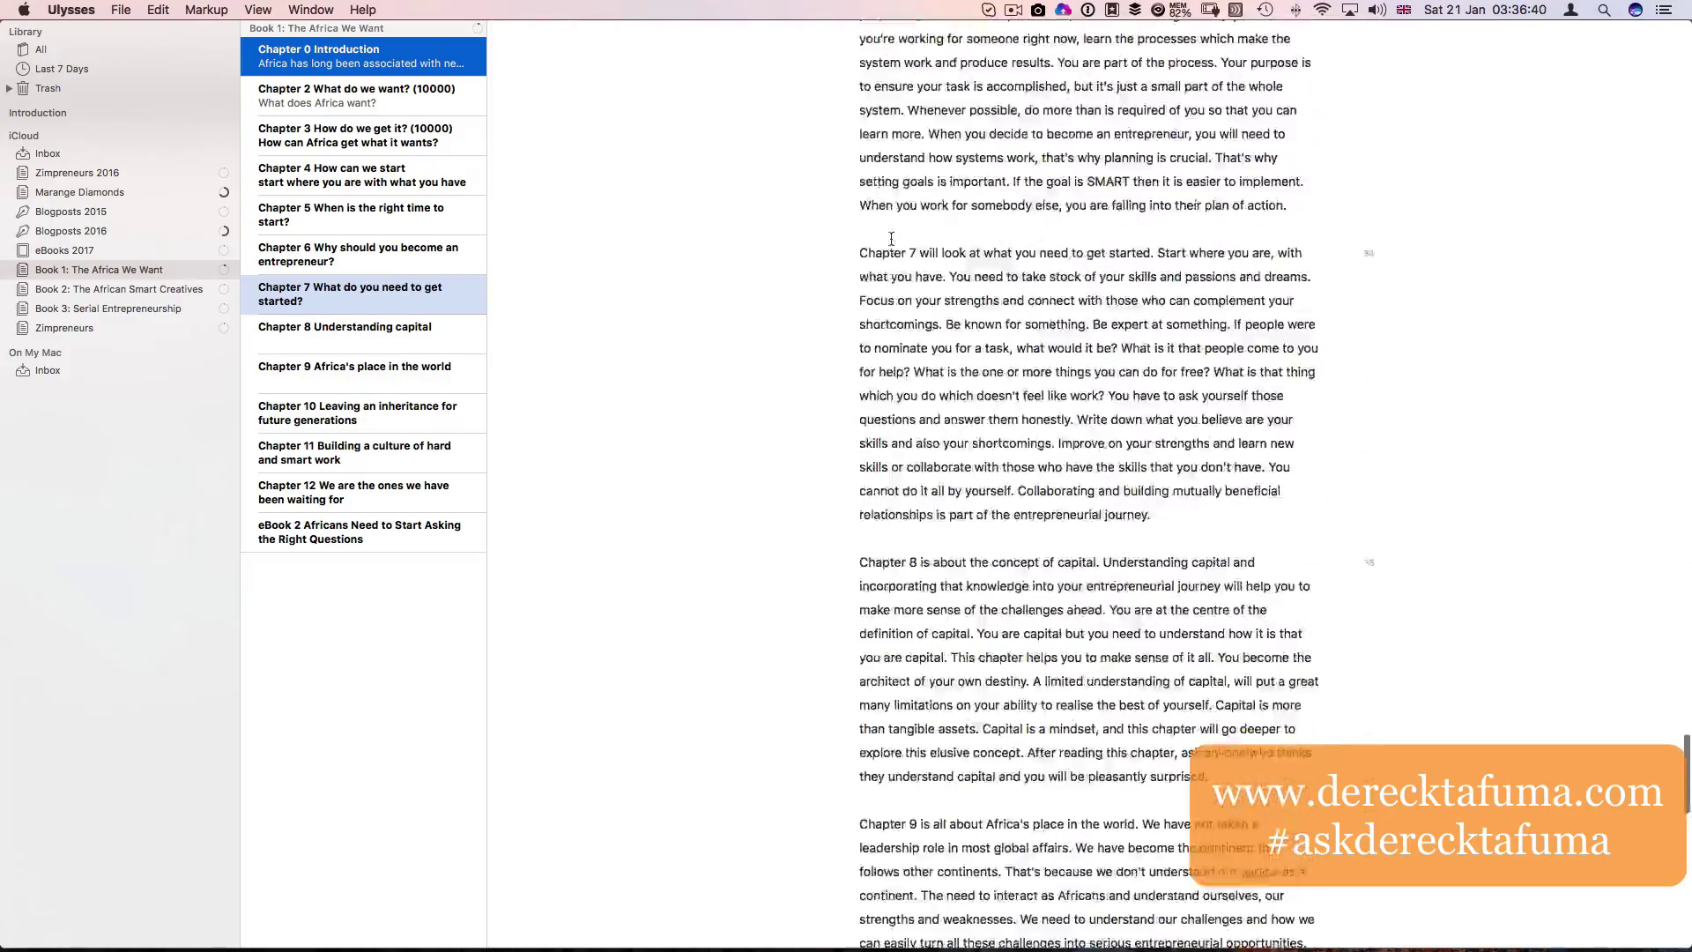
{"action": "scroll", "coordinate": [892, 239], "scroll_direction": "down", "scroll_amount": 5}
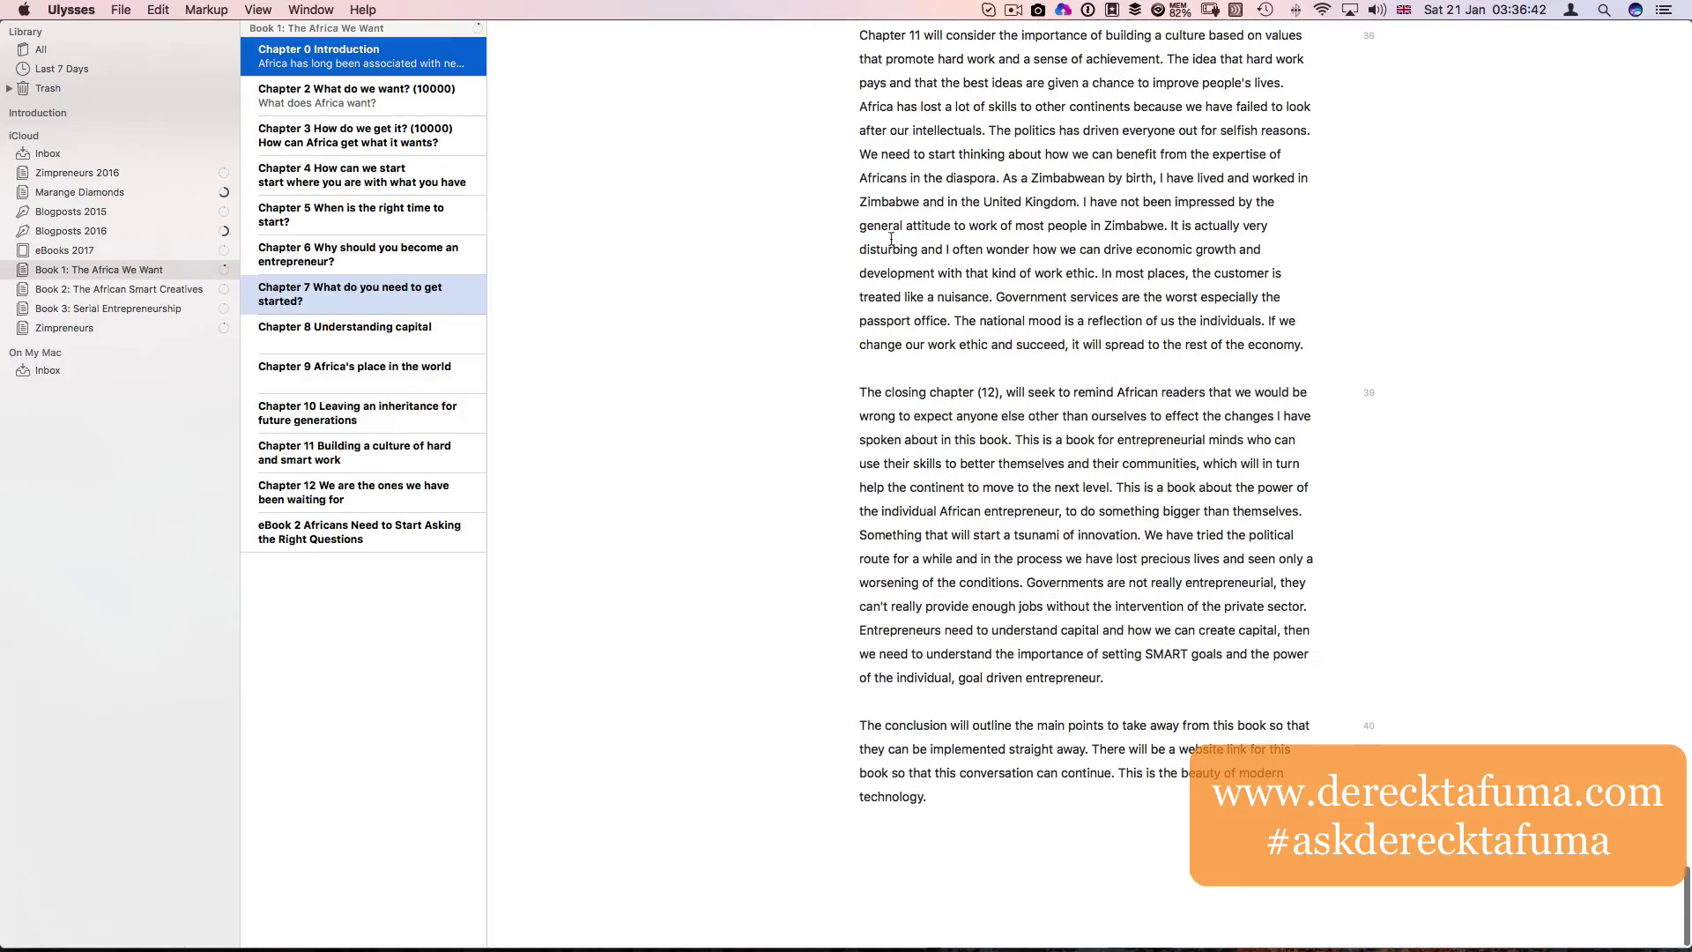
{"action": "scroll", "coordinate": [891, 239], "scroll_direction": "up", "scroll_amount": 10}
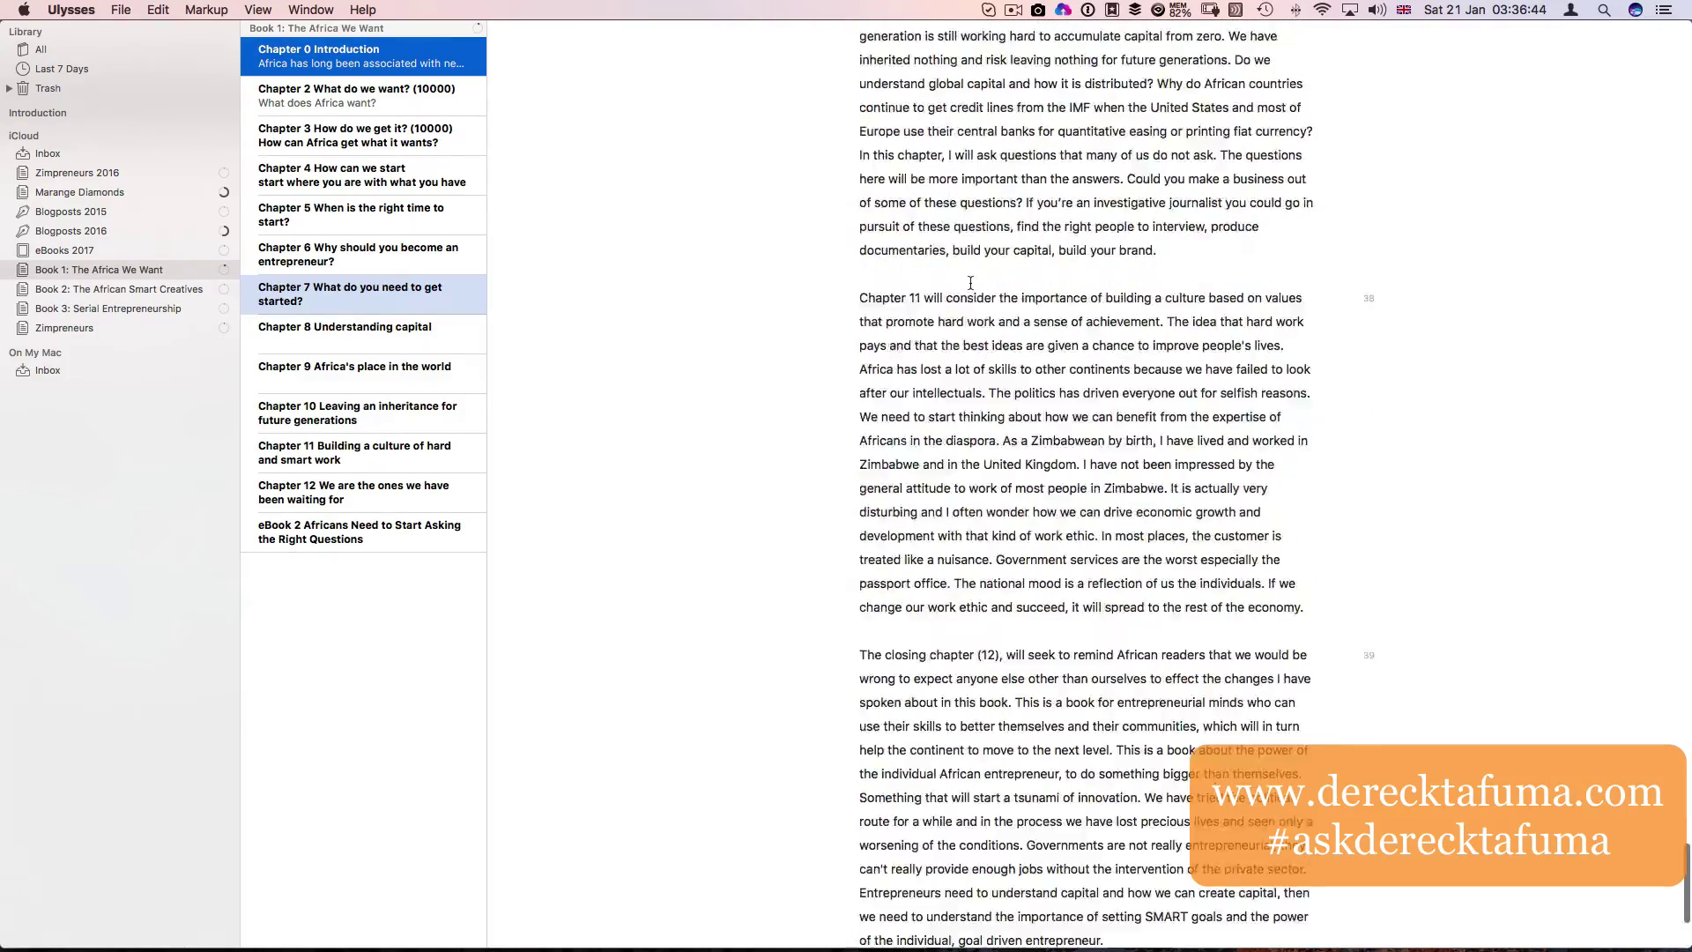
{"action": "scroll", "coordinate": [971, 284], "scroll_direction": "up", "scroll_amount": 20}
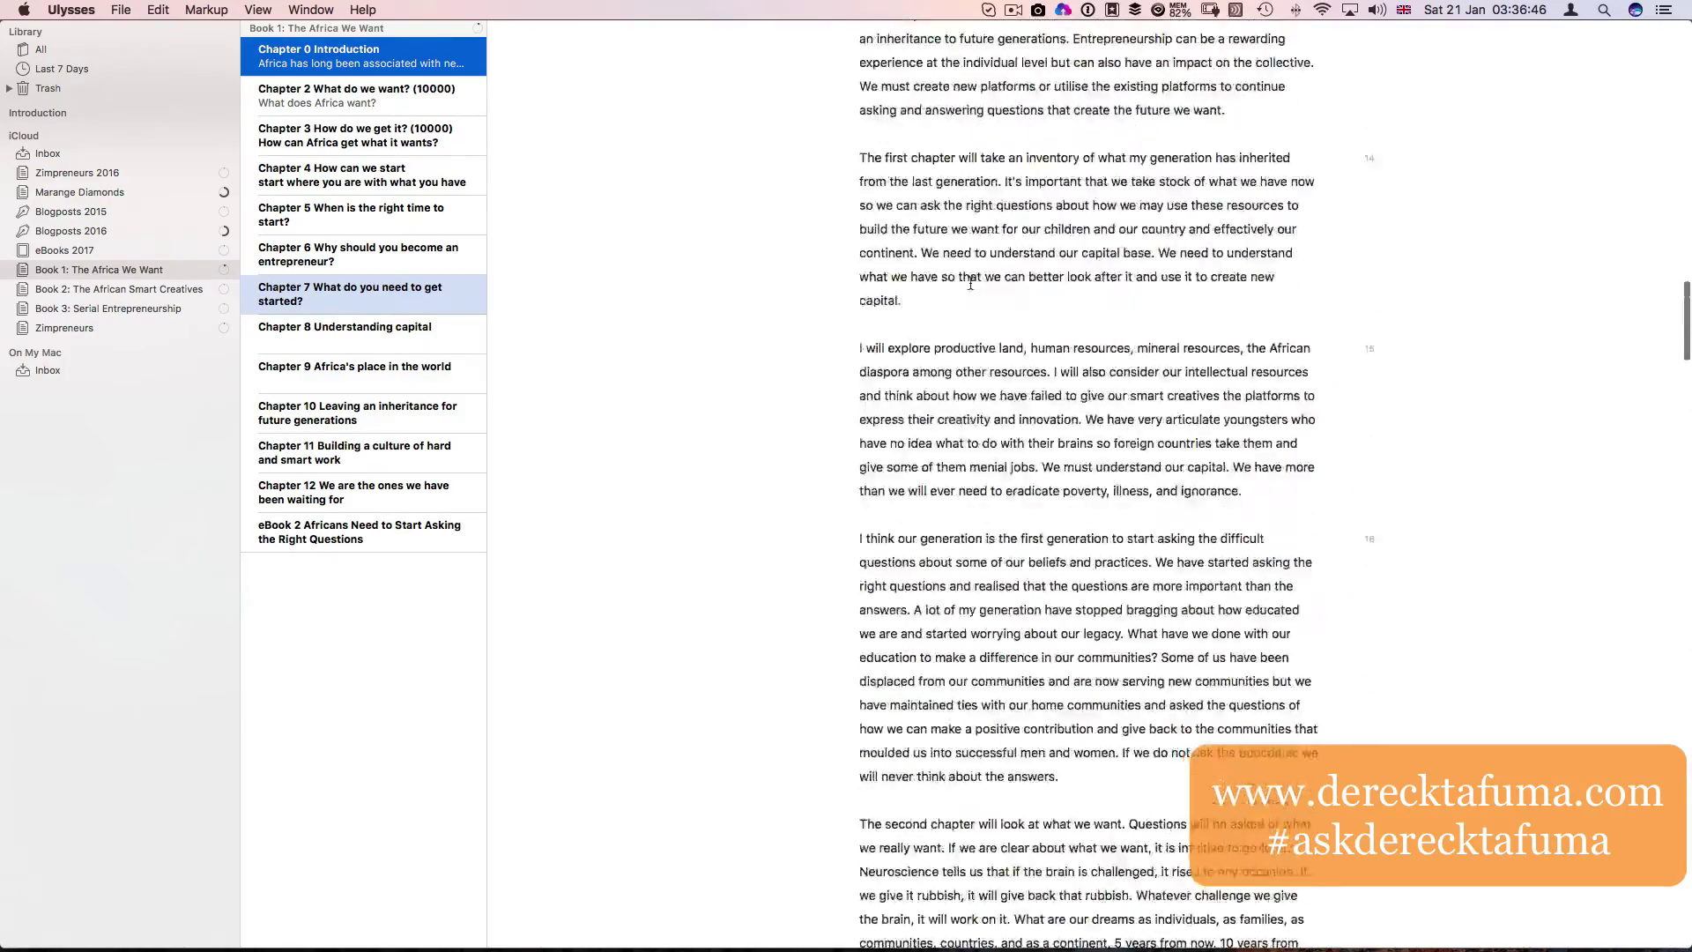
- Glance at Chapter 3, then settle on the Chapter 2 What do we want? outline
{"action": "left_click", "coordinate": [327, 103]}
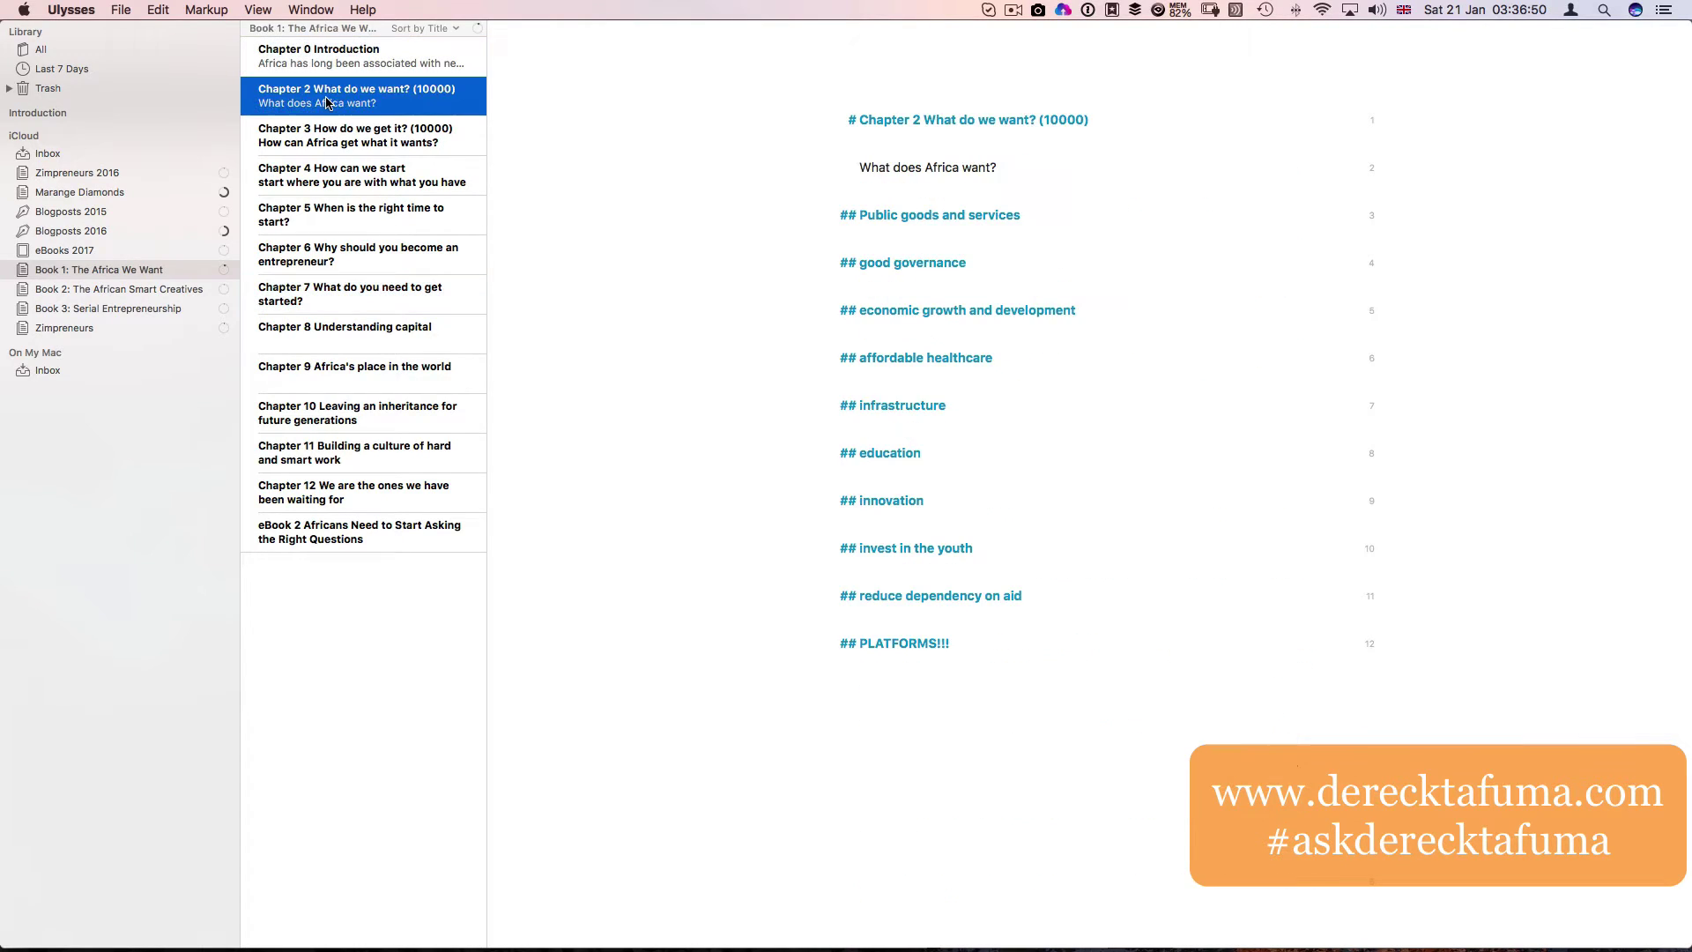
{"action": "left_click", "coordinate": [333, 139]}
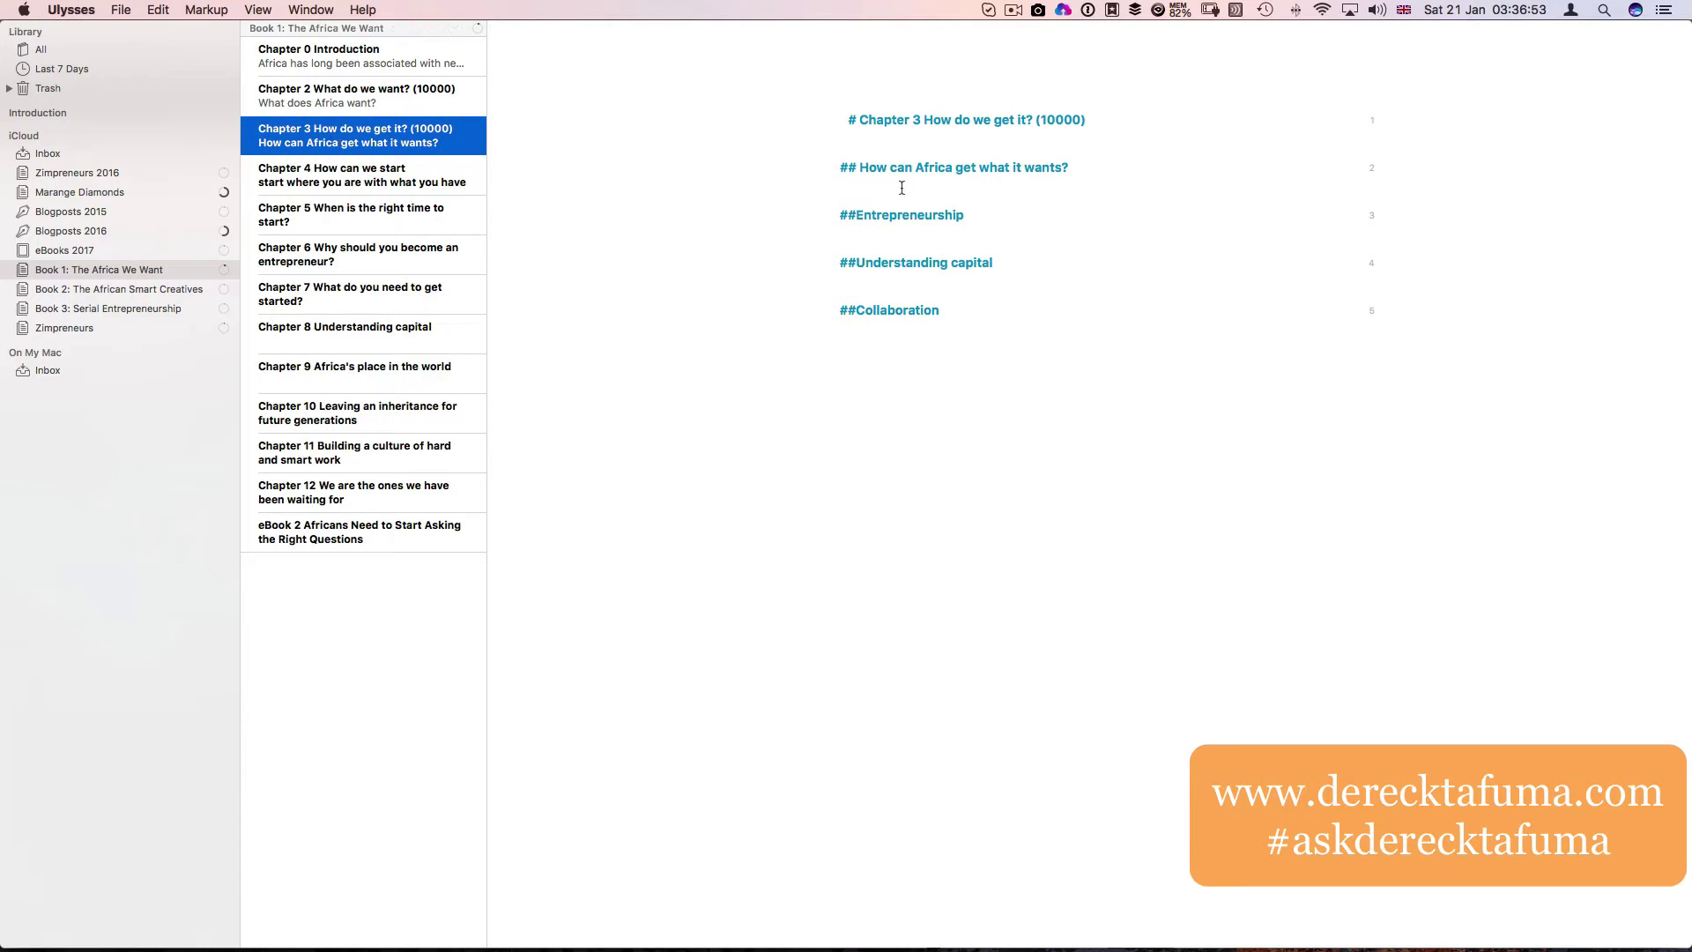
{"action": "left_click", "coordinate": [346, 94]}
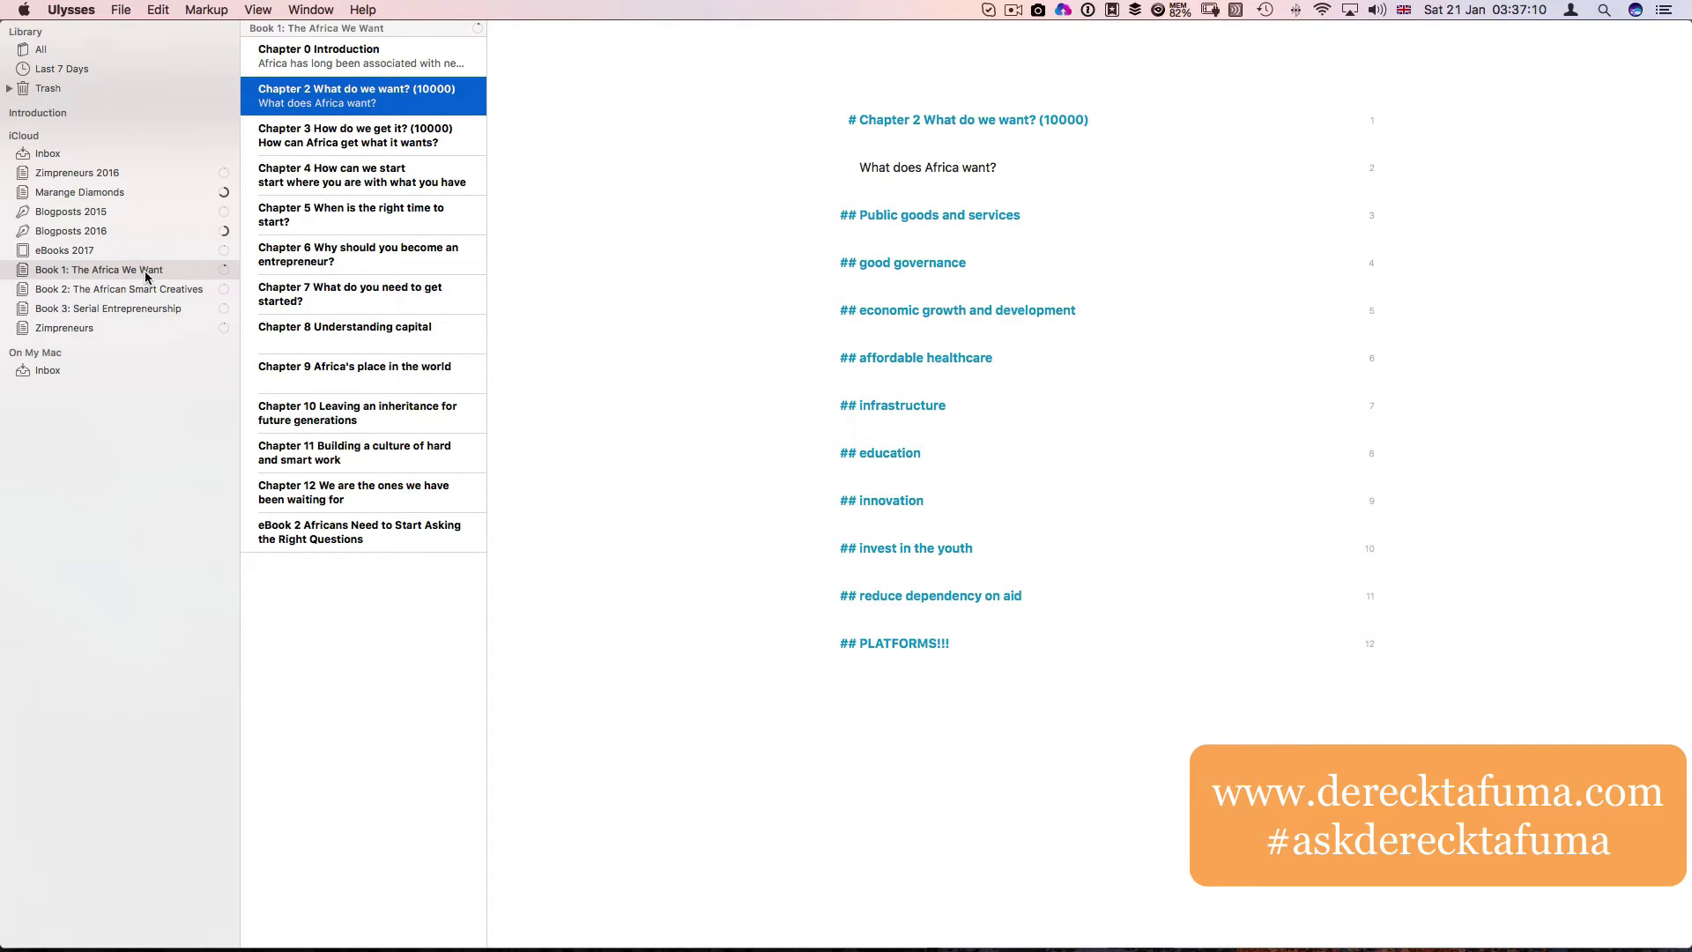
- View Book 2: The African Smart Creatives and empty Book 3, then open eBooks 2017
{"action": "left_click", "coordinate": [111, 291]}
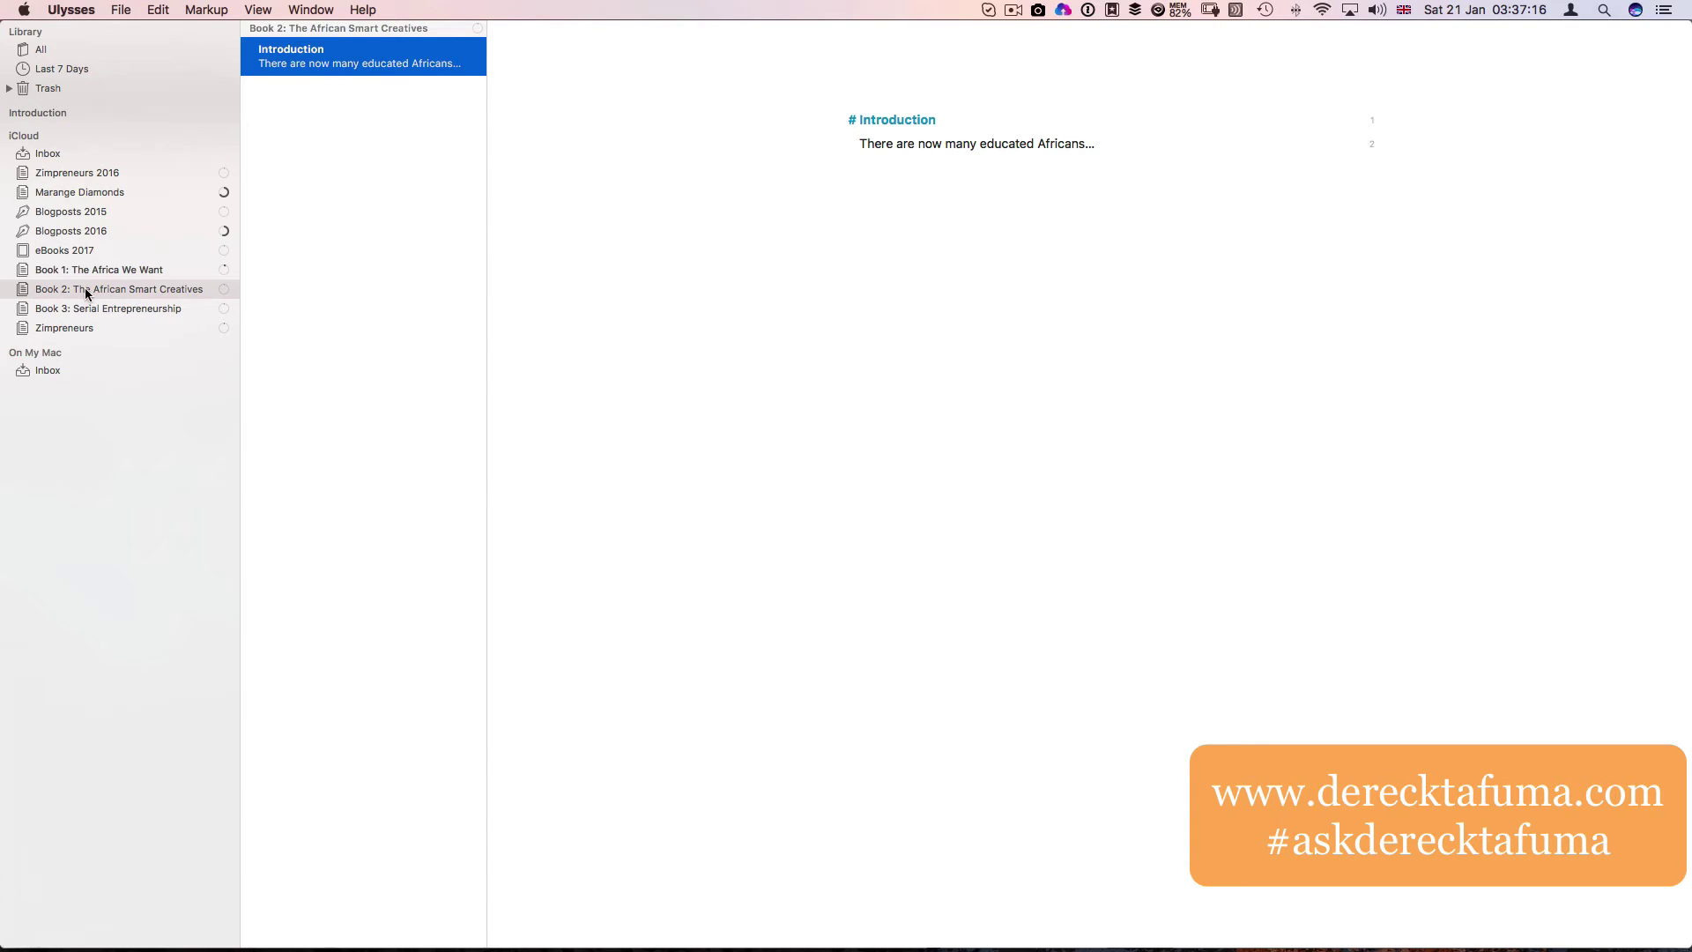
{"action": "left_click", "coordinate": [74, 308]}
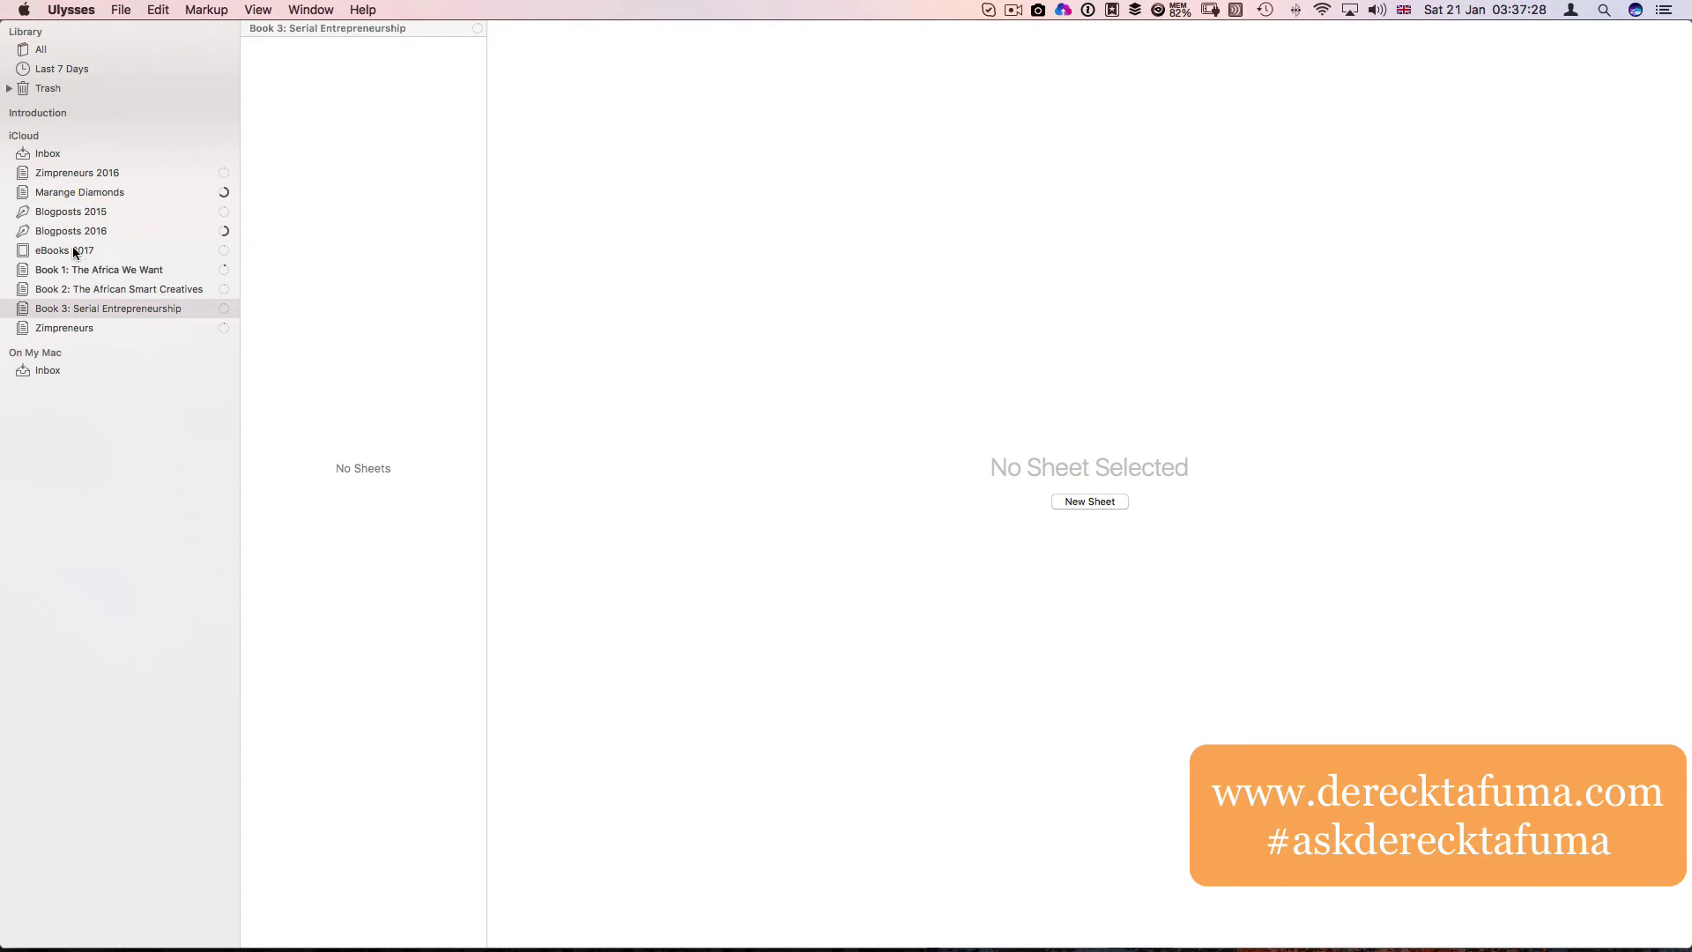
{"action": "left_click", "coordinate": [75, 253]}
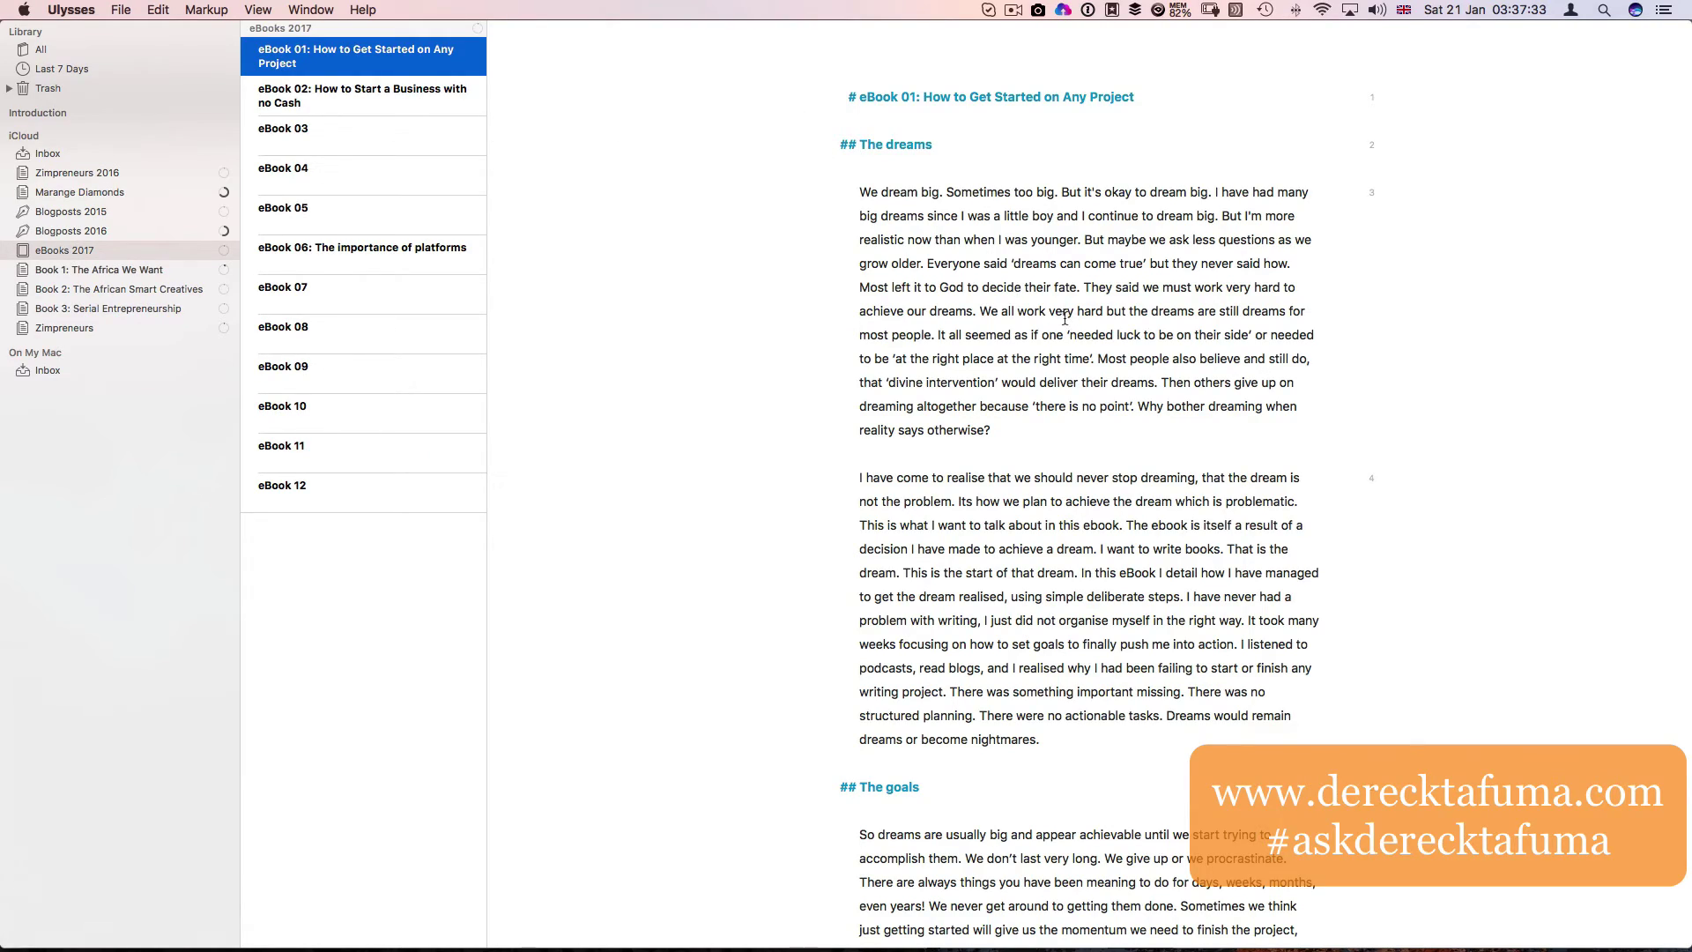
{"action": "scroll", "coordinate": [971, 289], "scroll_direction": "down", "scroll_amount": 15}
{"action": "scroll", "coordinate": [971, 290], "scroll_direction": "down", "scroll_amount": 10}
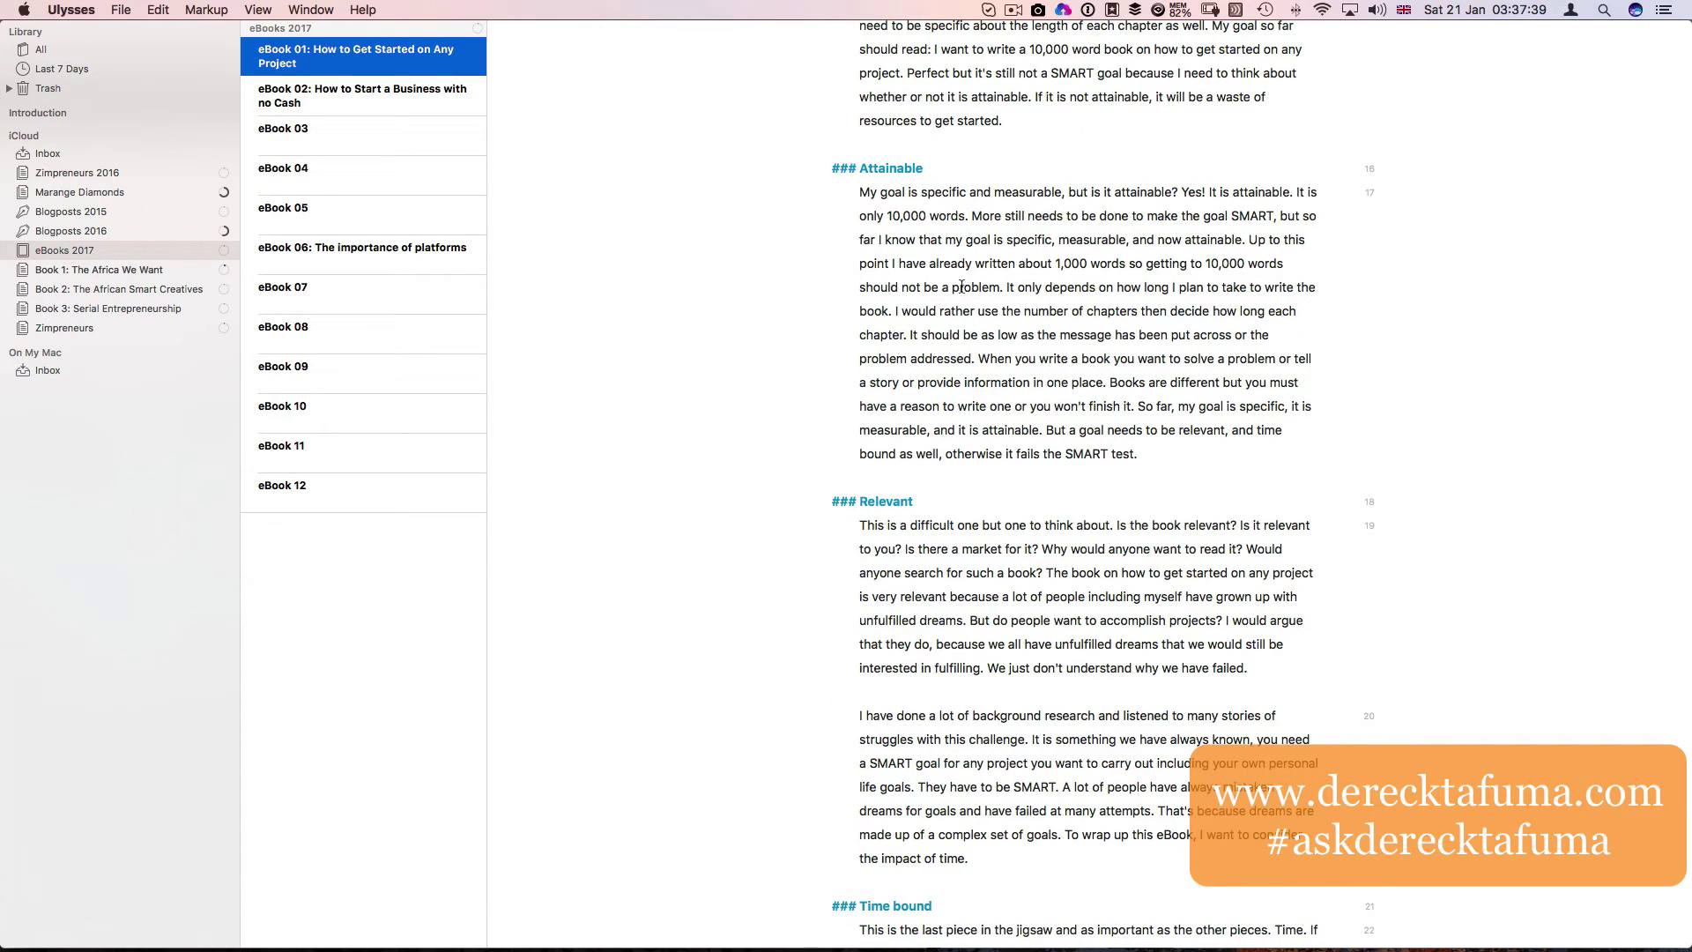
{"action": "left_click", "coordinate": [335, 94]}
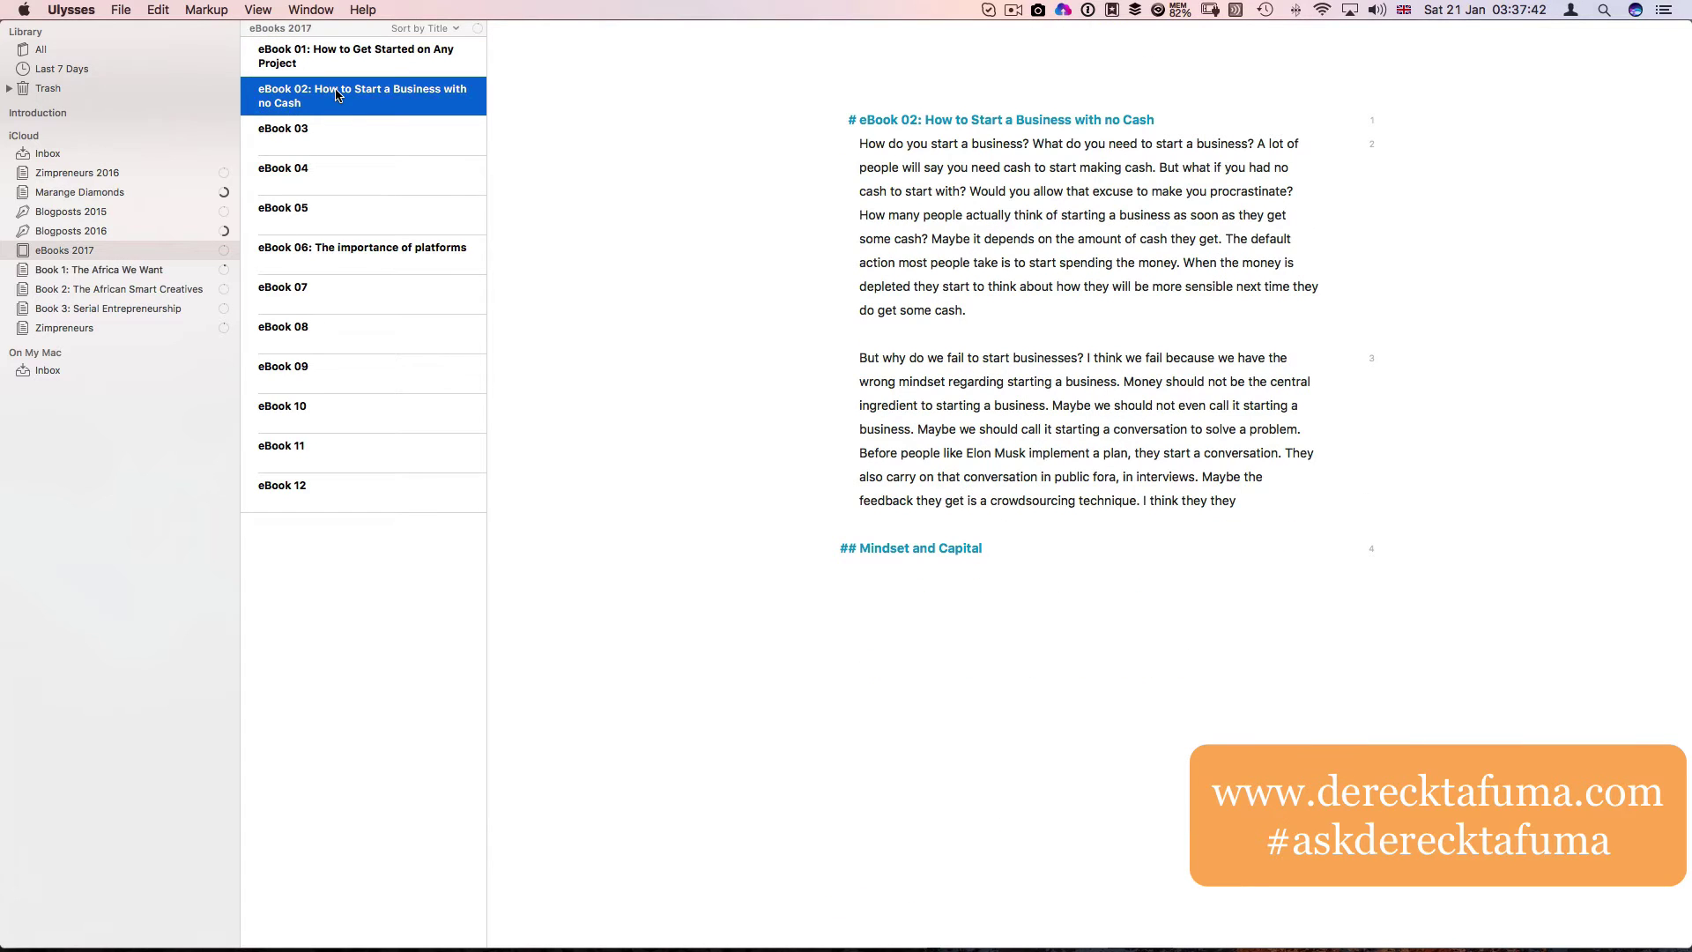
{"action": "left_click", "coordinate": [346, 483]}
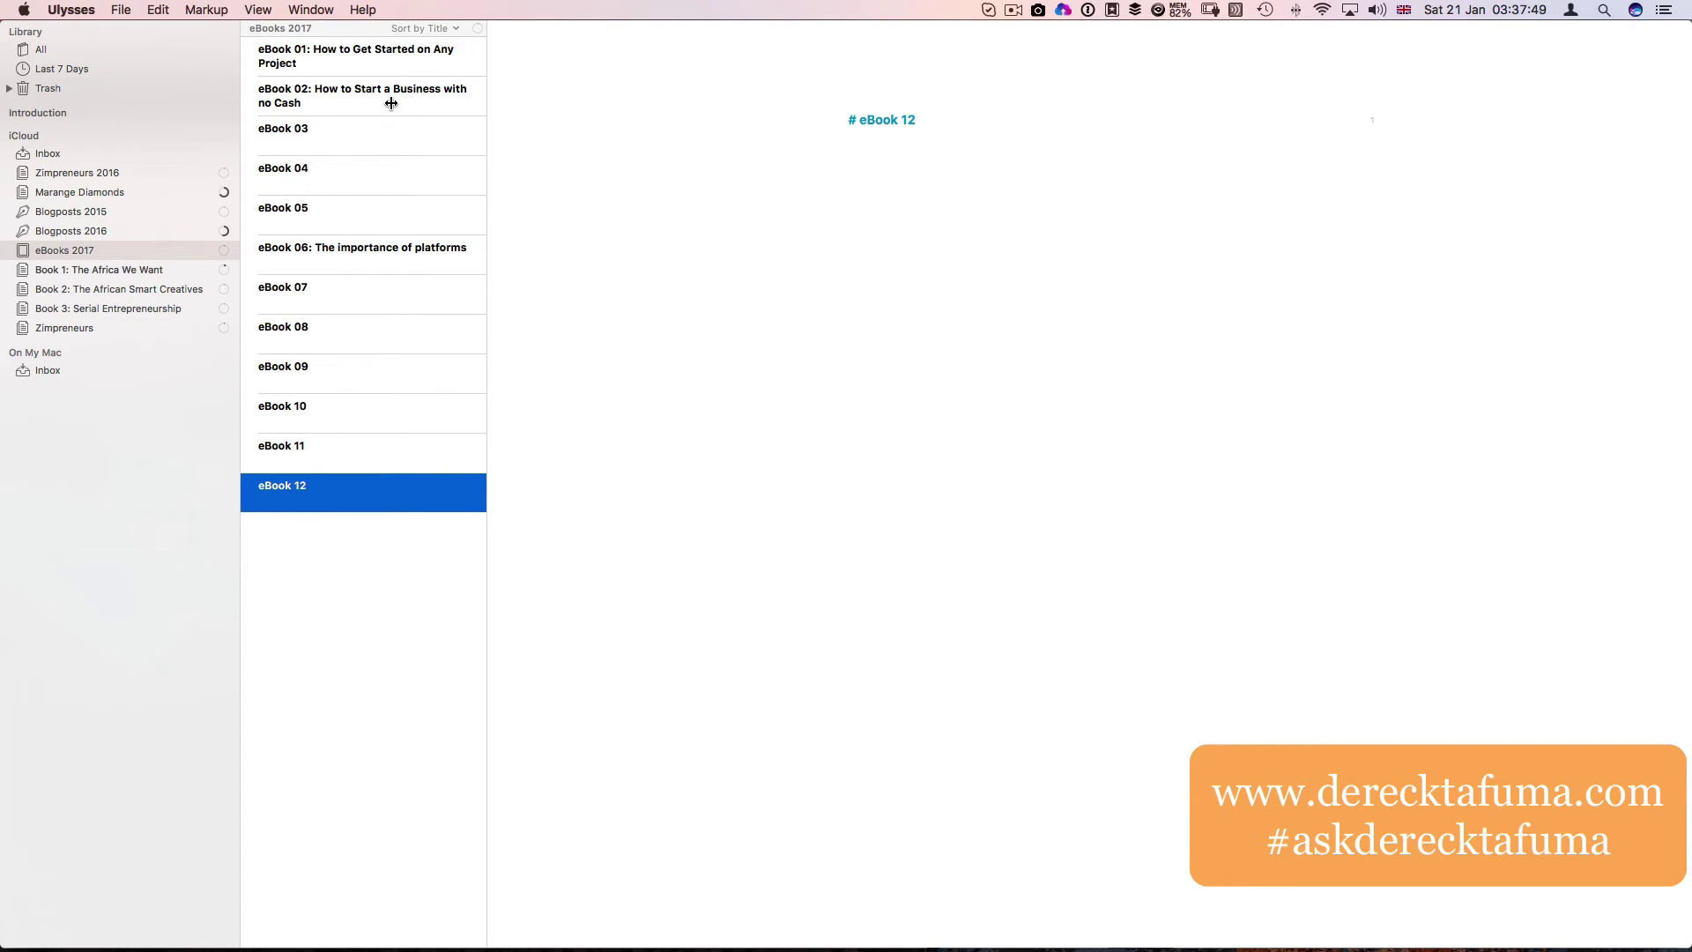
{"action": "left_click", "coordinate": [366, 60]}
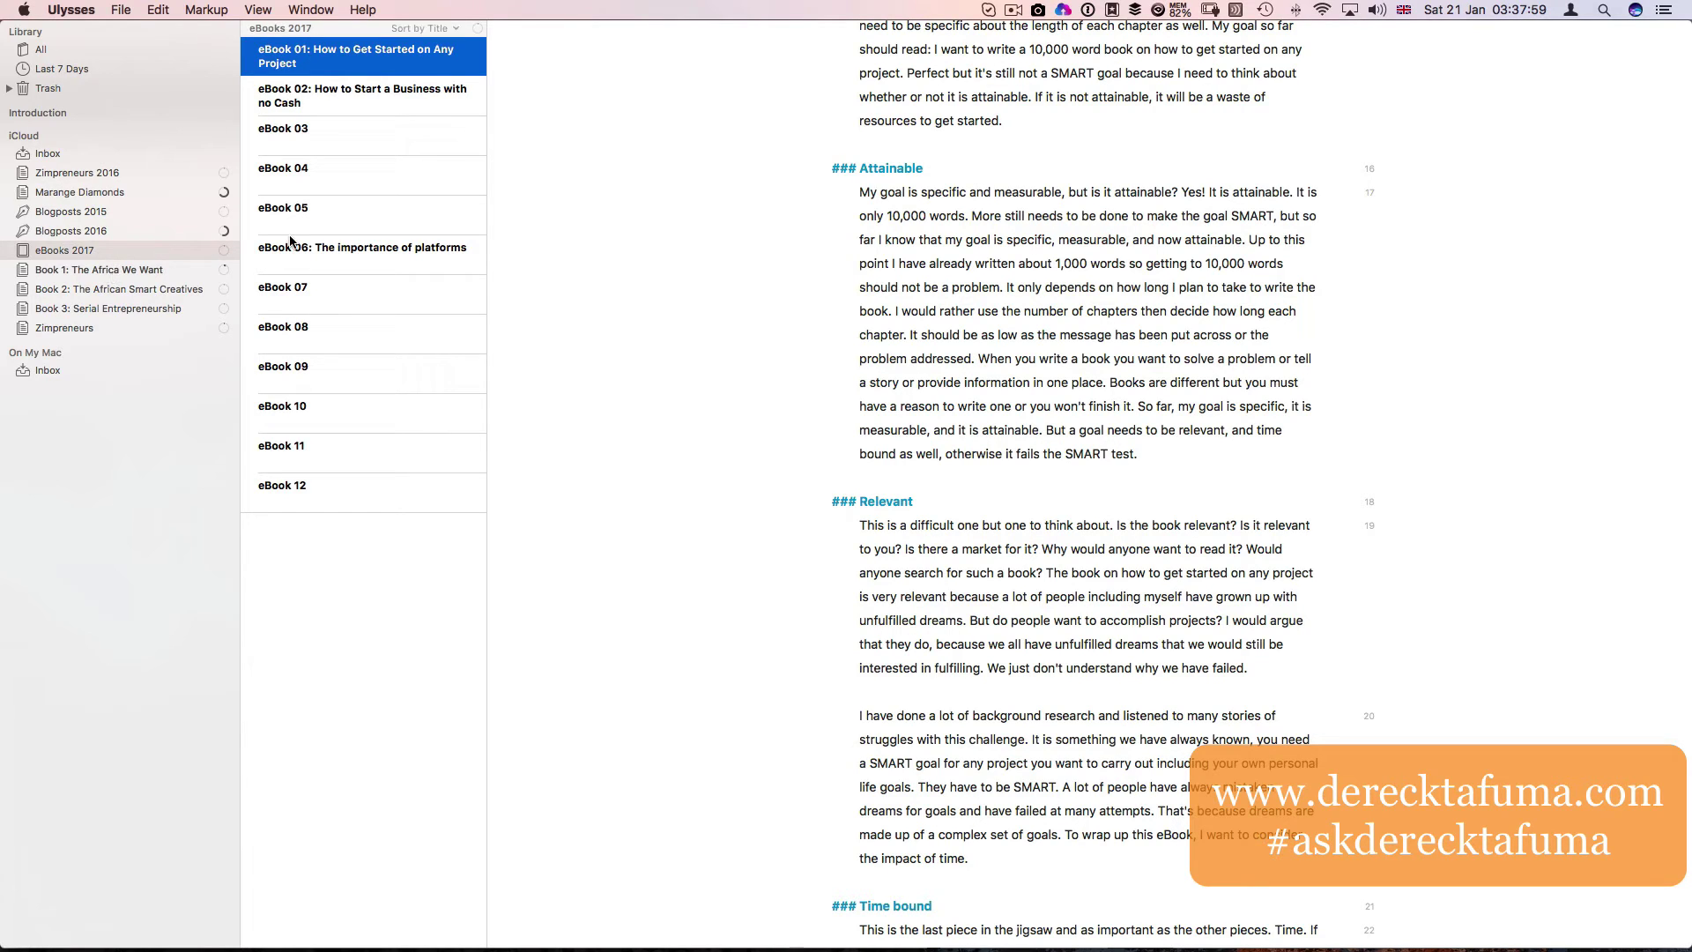
{"action": "left_click", "coordinate": [108, 273]}
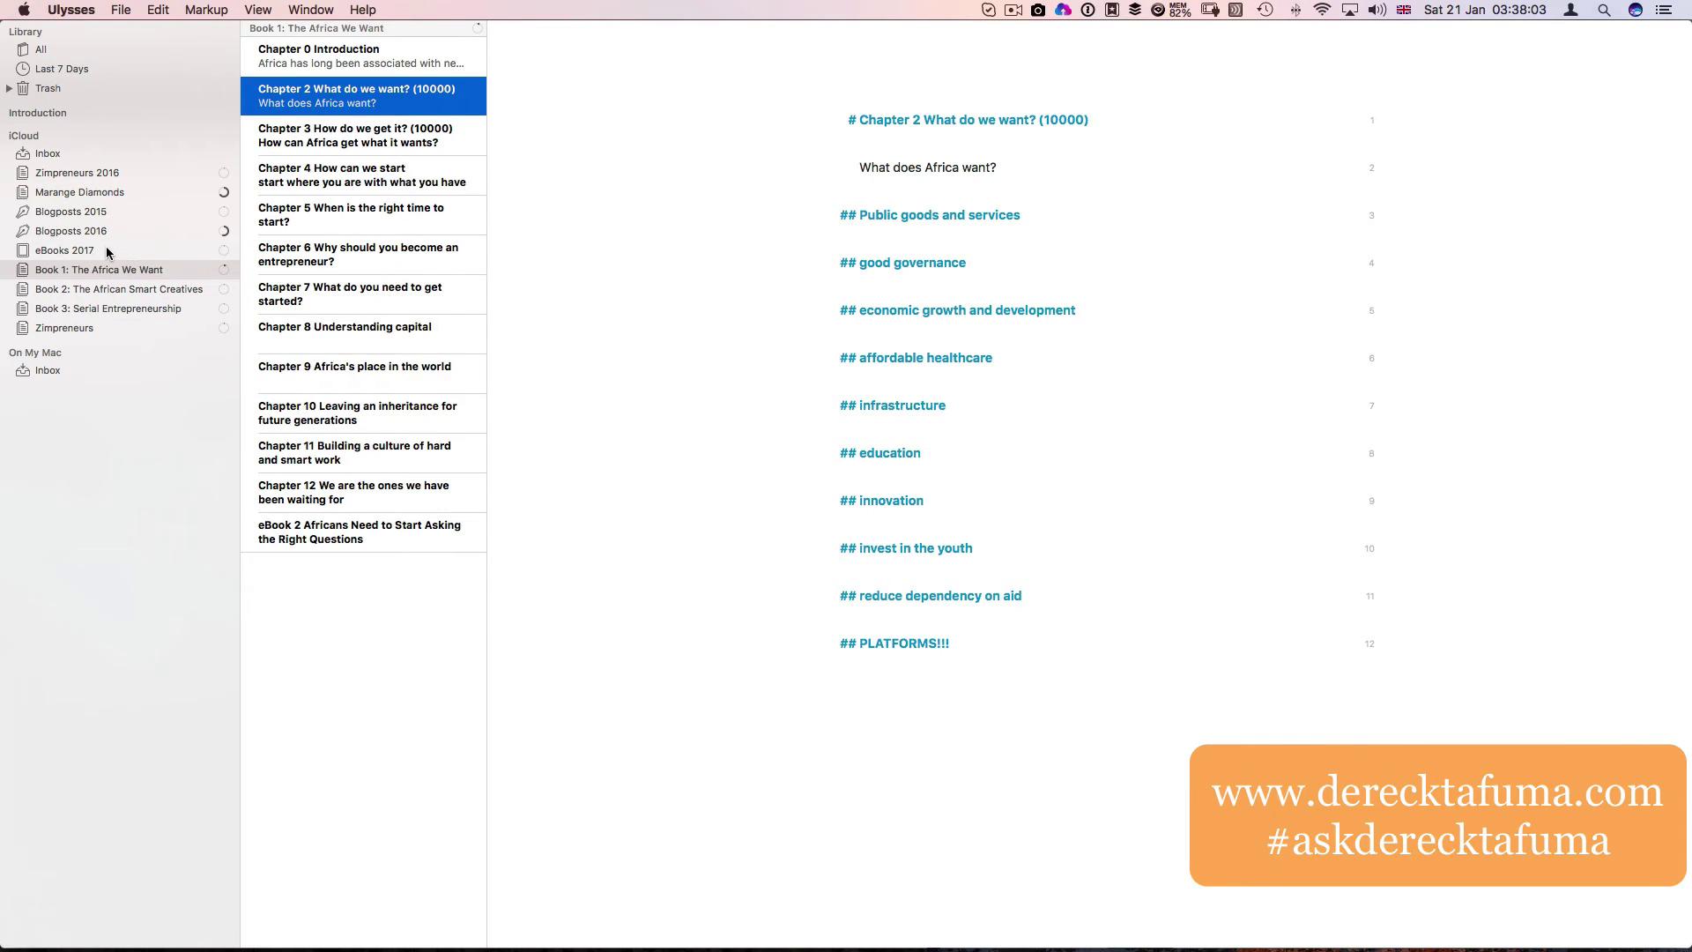
{"action": "left_click", "coordinate": [107, 250]}
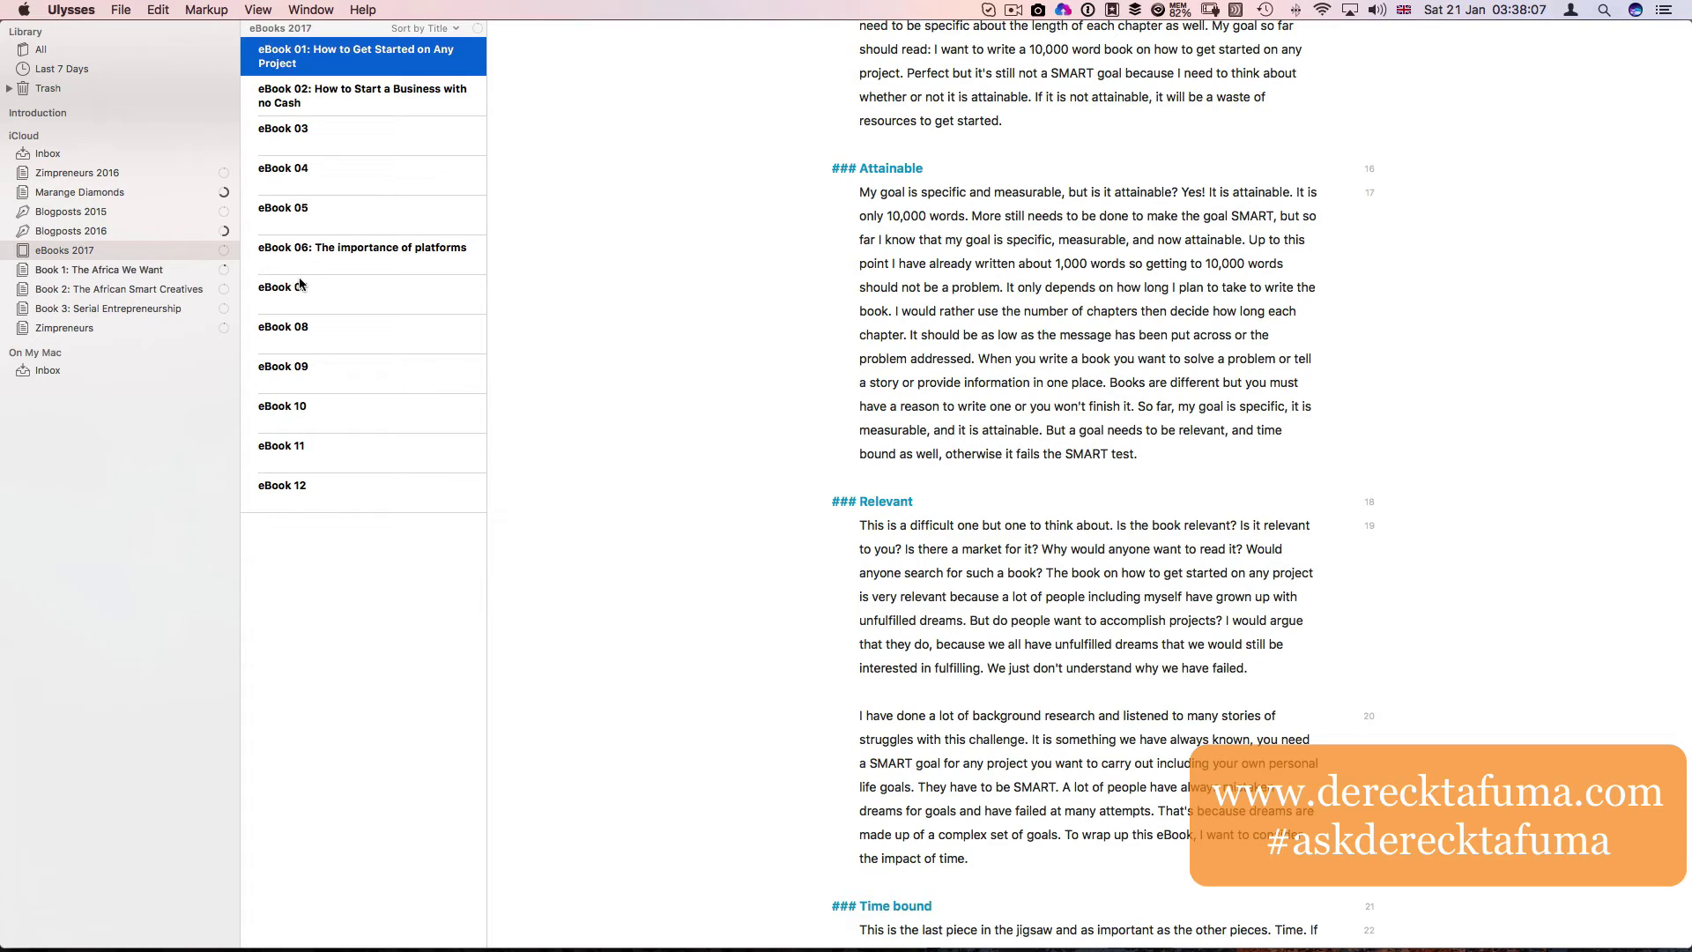
{"action": "scroll", "coordinate": [300, 282], "scroll_direction": "up", "scroll_amount": 1}
- Open the 2016/08/04 THE CONFUSION AROUND BOND NOTES sheet in Blogposts 2016
{"action": "left_click", "coordinate": [55, 232]}
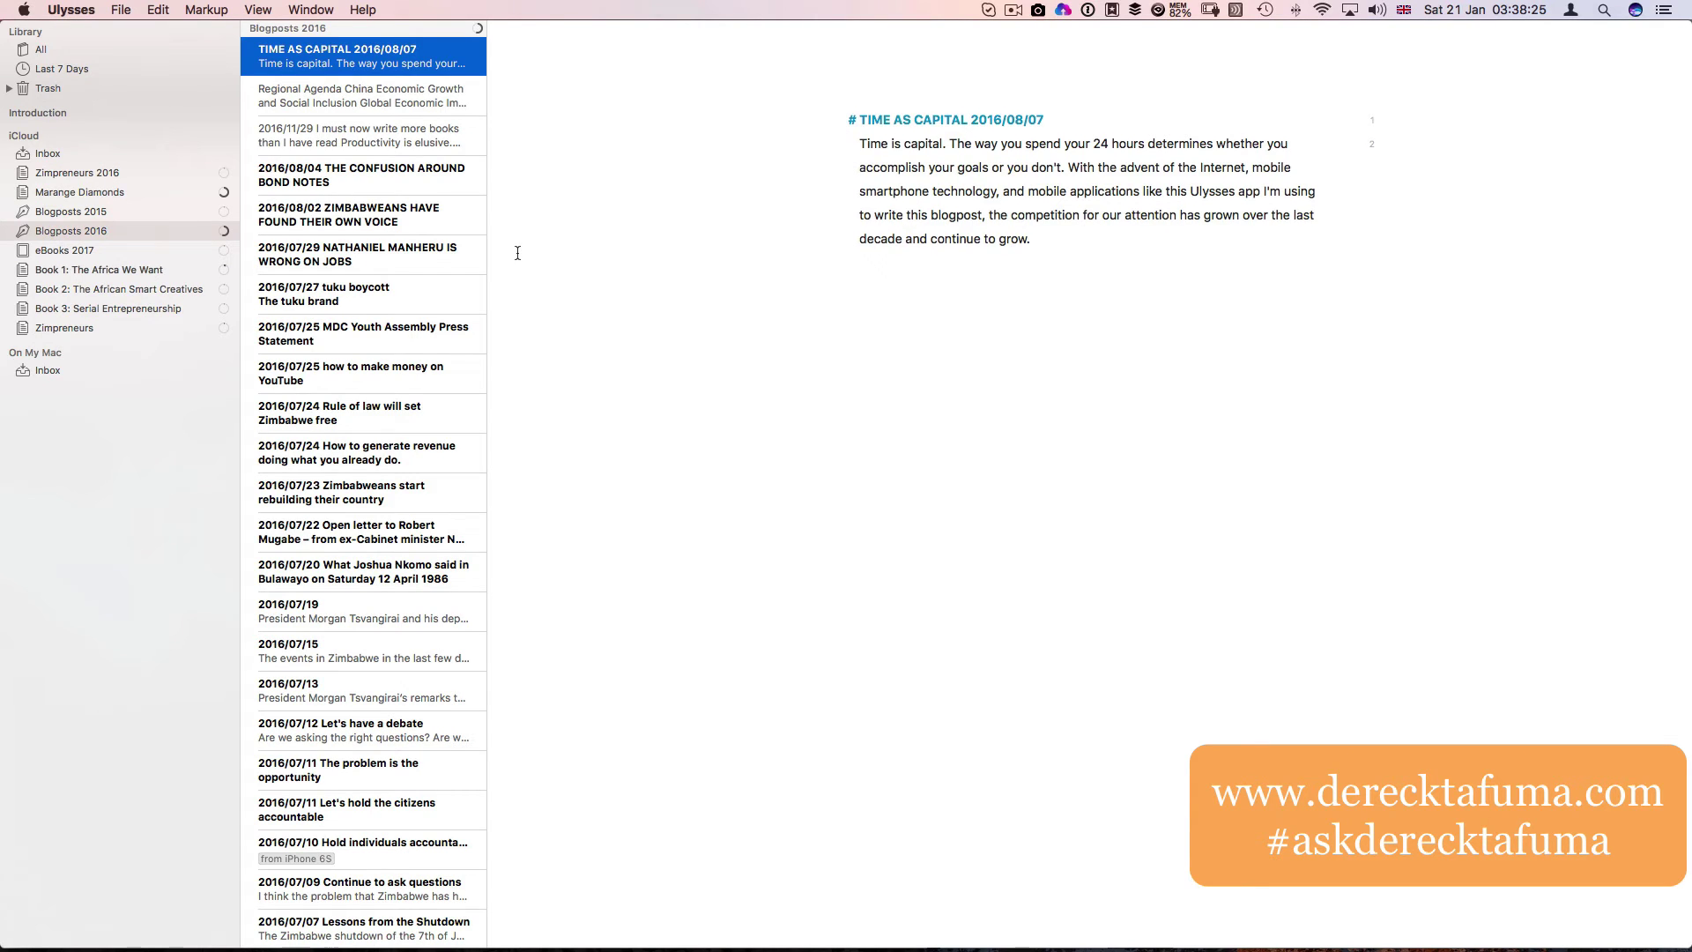
{"action": "left_click", "coordinate": [326, 183]}
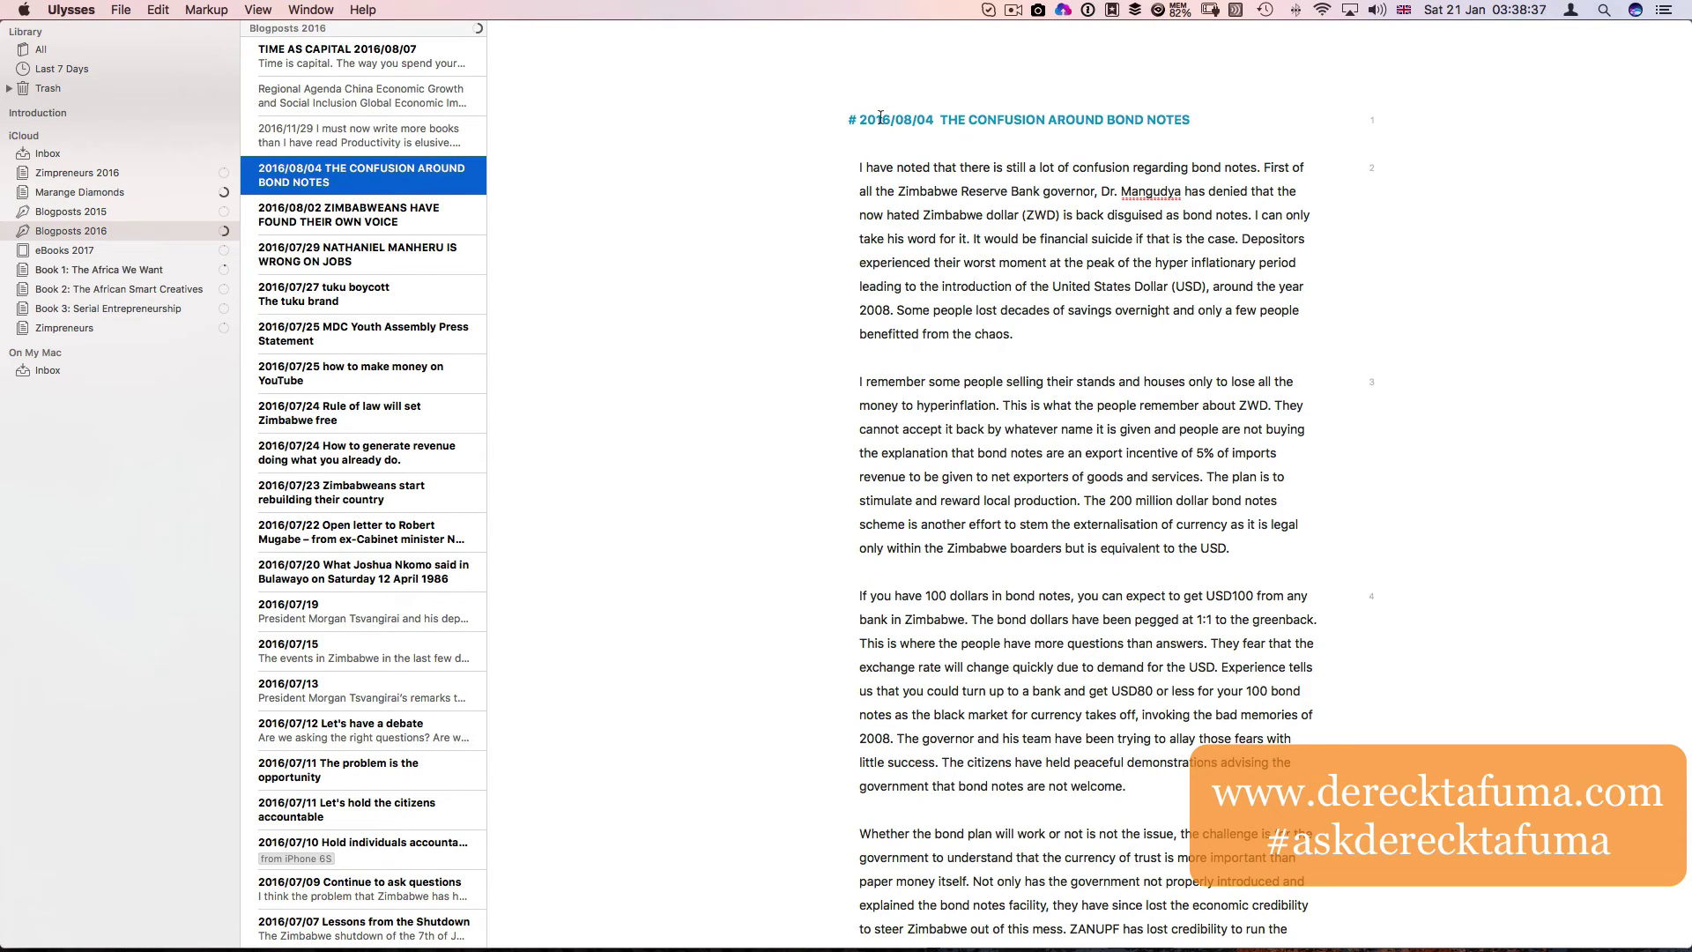
{"action": "left_click_drag", "start_coordinate": [896, 119], "coordinate": [848, 118]}
{"action": "left_click", "coordinate": [925, 121]}
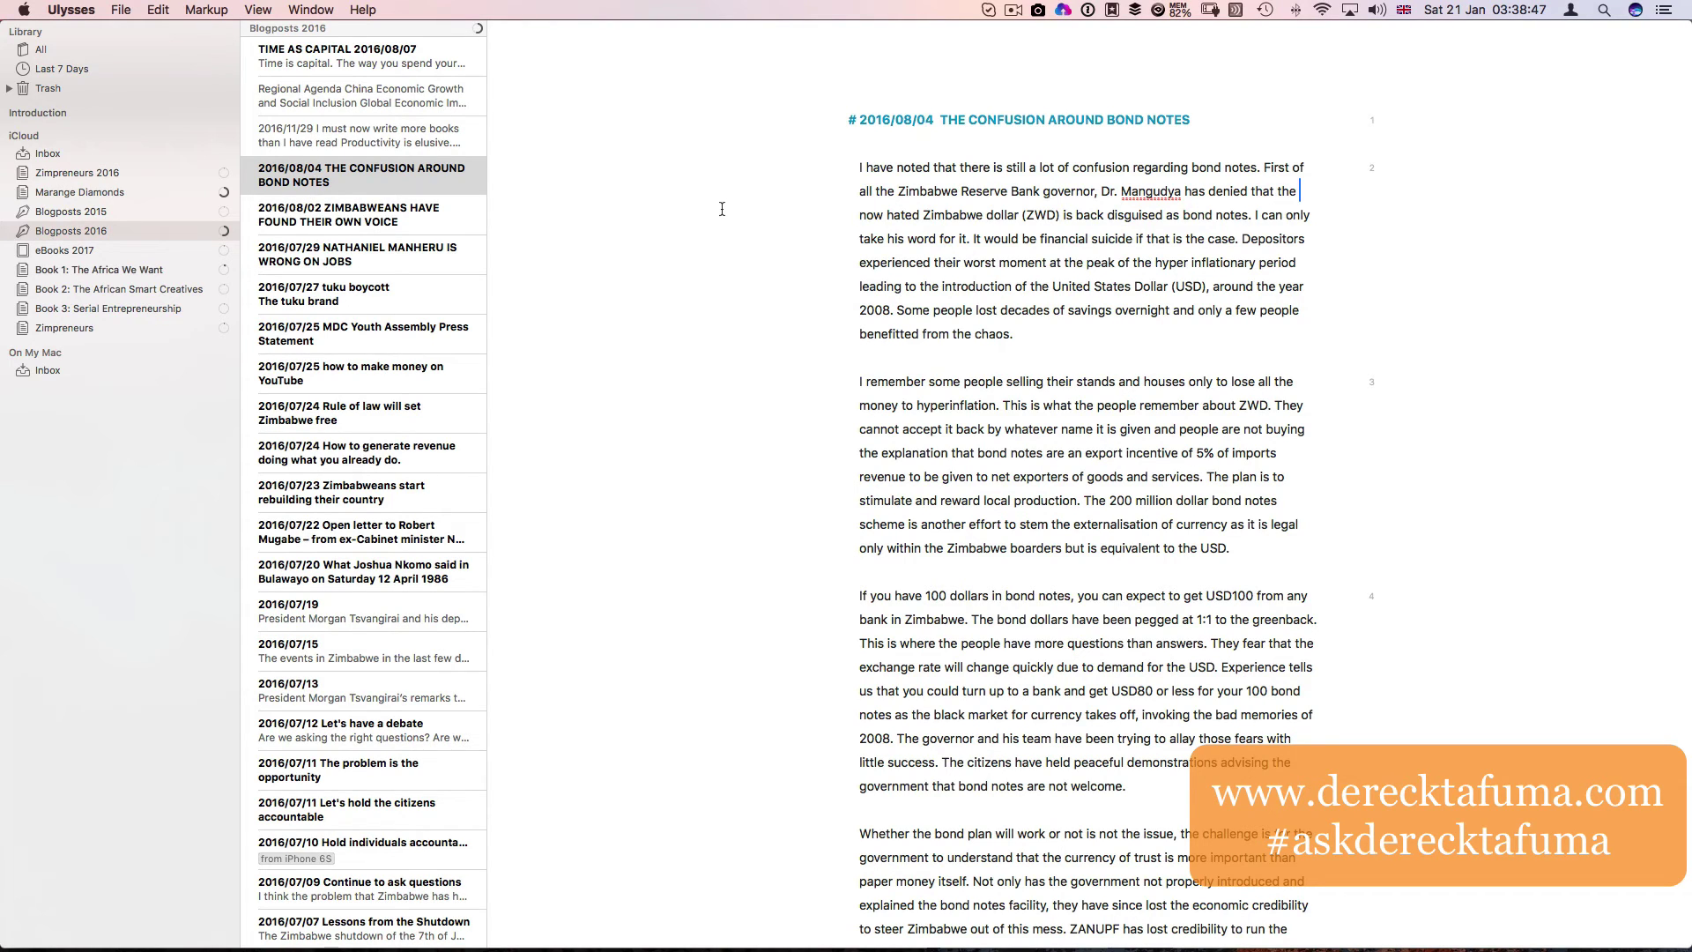
- Browse the Blogposts 2016 list, opening the I must now write more books and Regional Agenda China posts
{"action": "scroll", "coordinate": [359, 179], "scroll_direction": "down", "scroll_amount": 15}
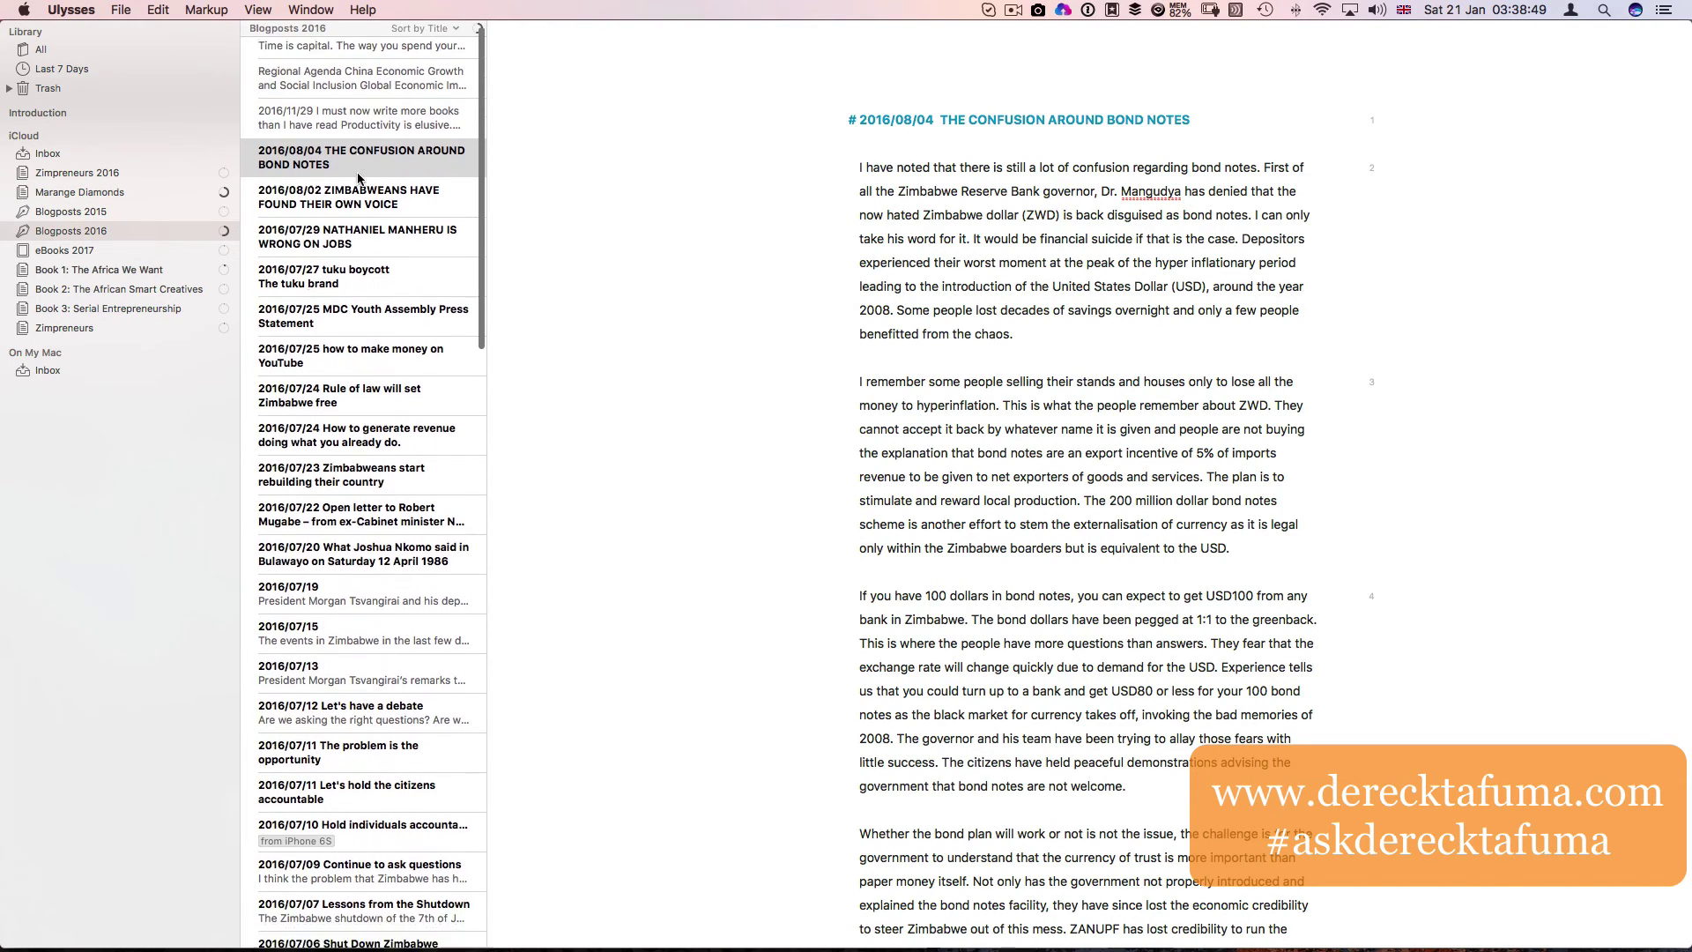
{"action": "scroll", "coordinate": [358, 179], "scroll_direction": "down", "scroll_amount": 5}
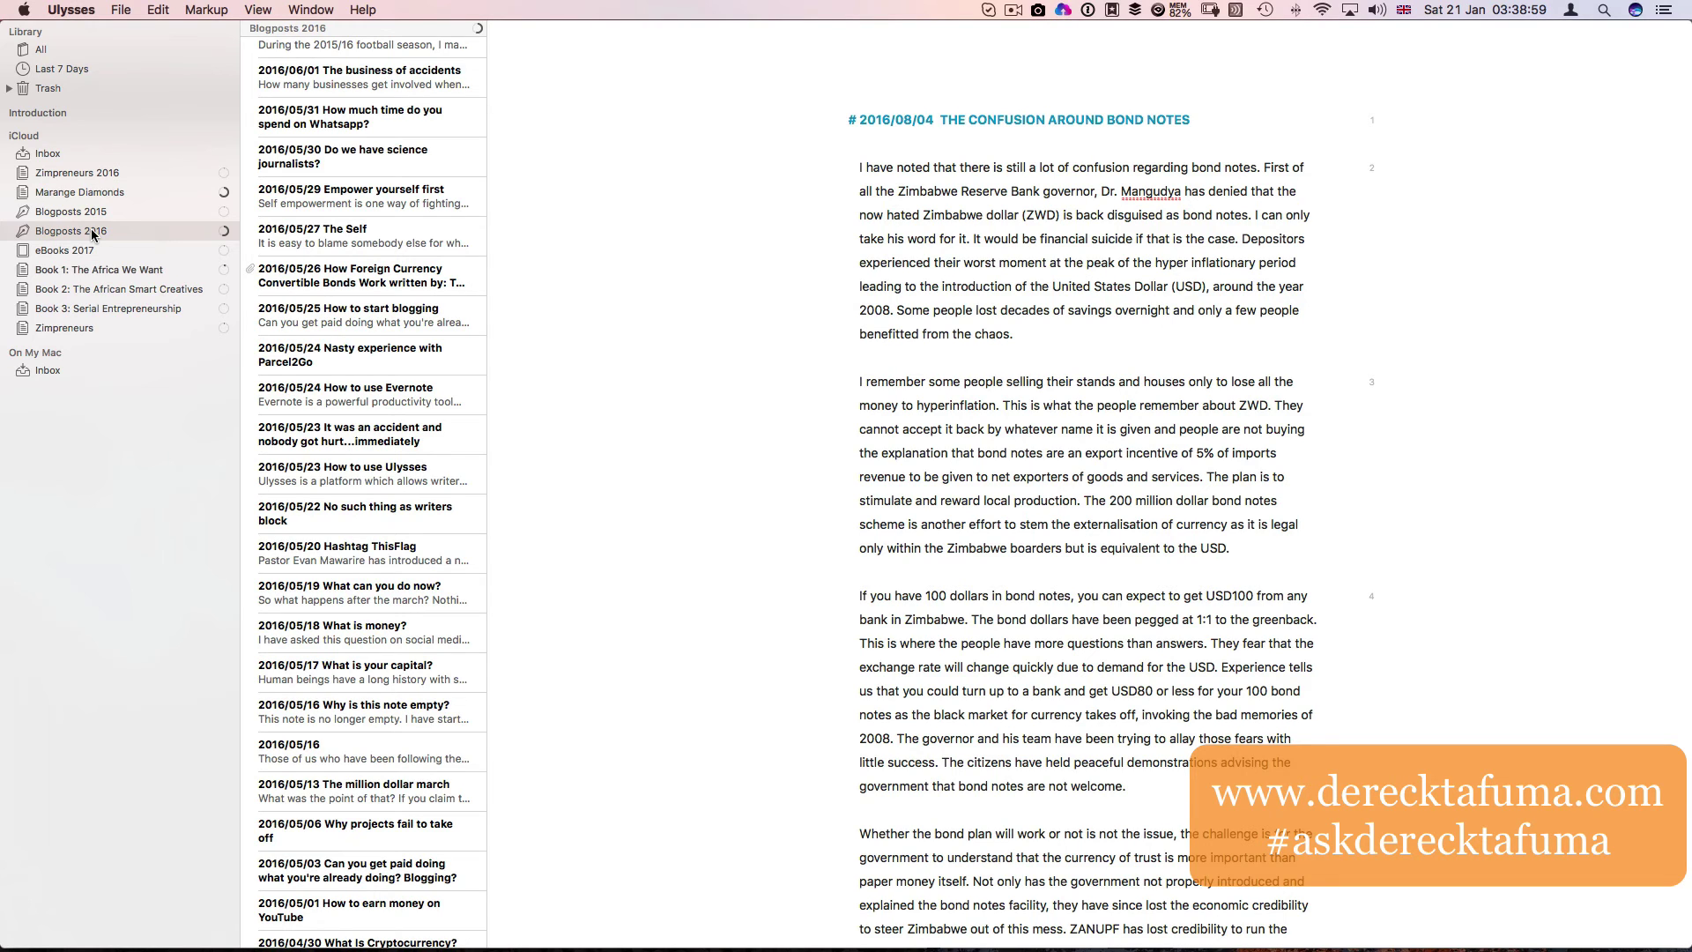
{"action": "scroll", "coordinate": [390, 295], "scroll_direction": "up", "scroll_amount": 5}
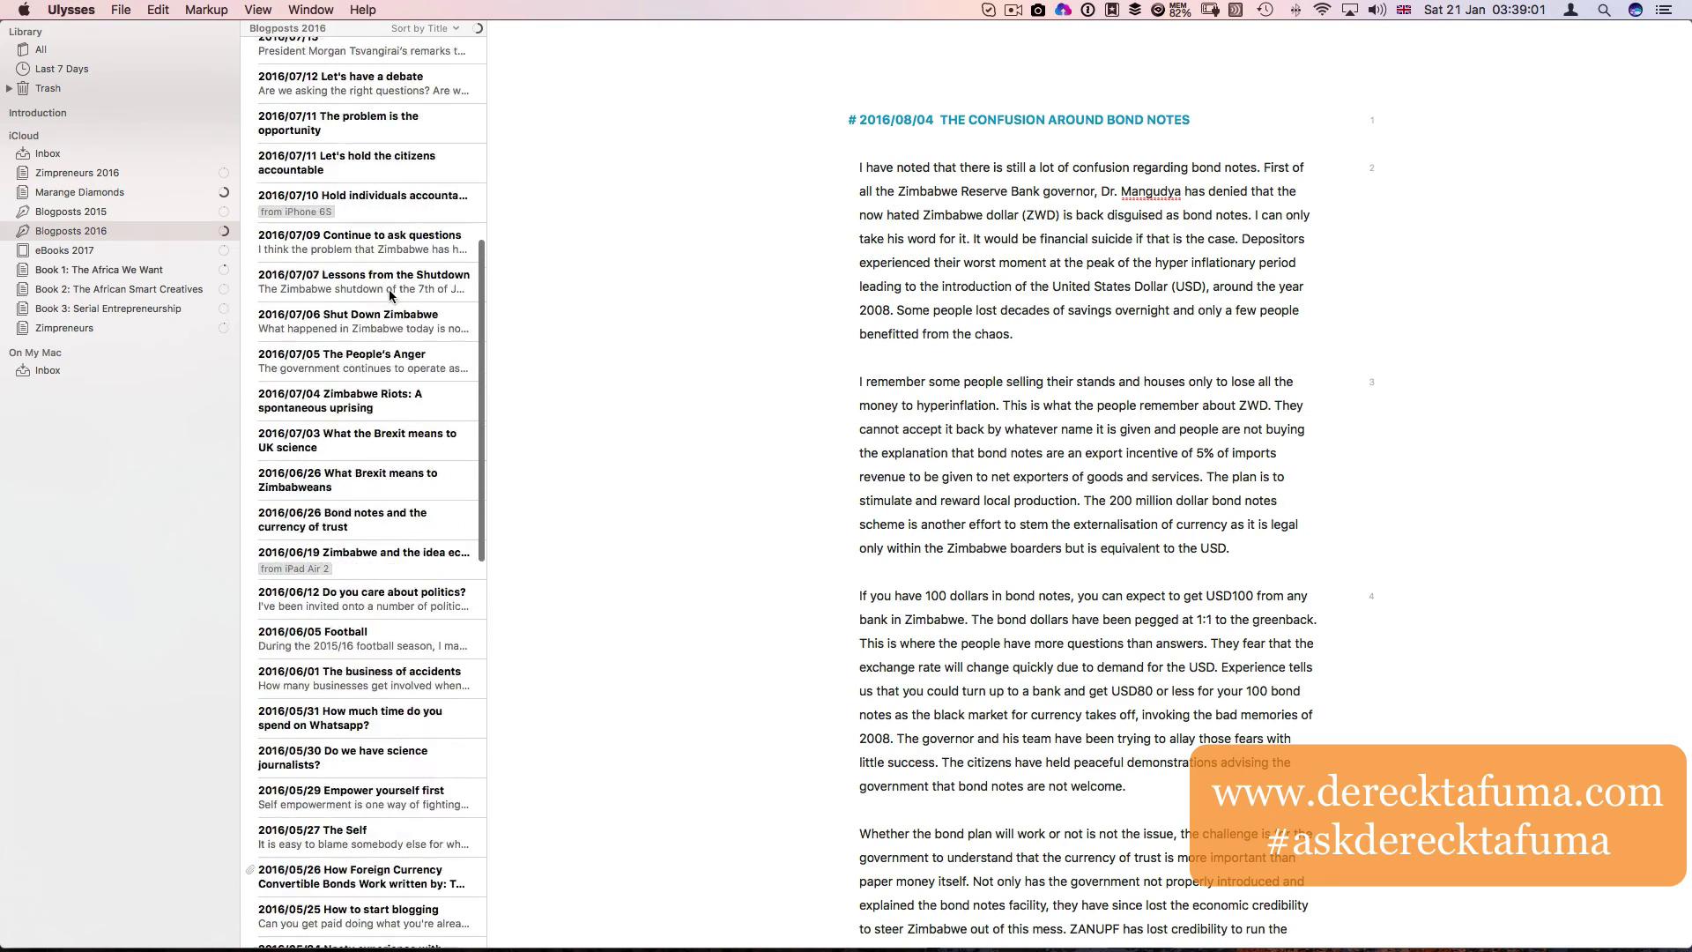
{"action": "scroll", "coordinate": [390, 295], "scroll_direction": "up", "scroll_amount": 10}
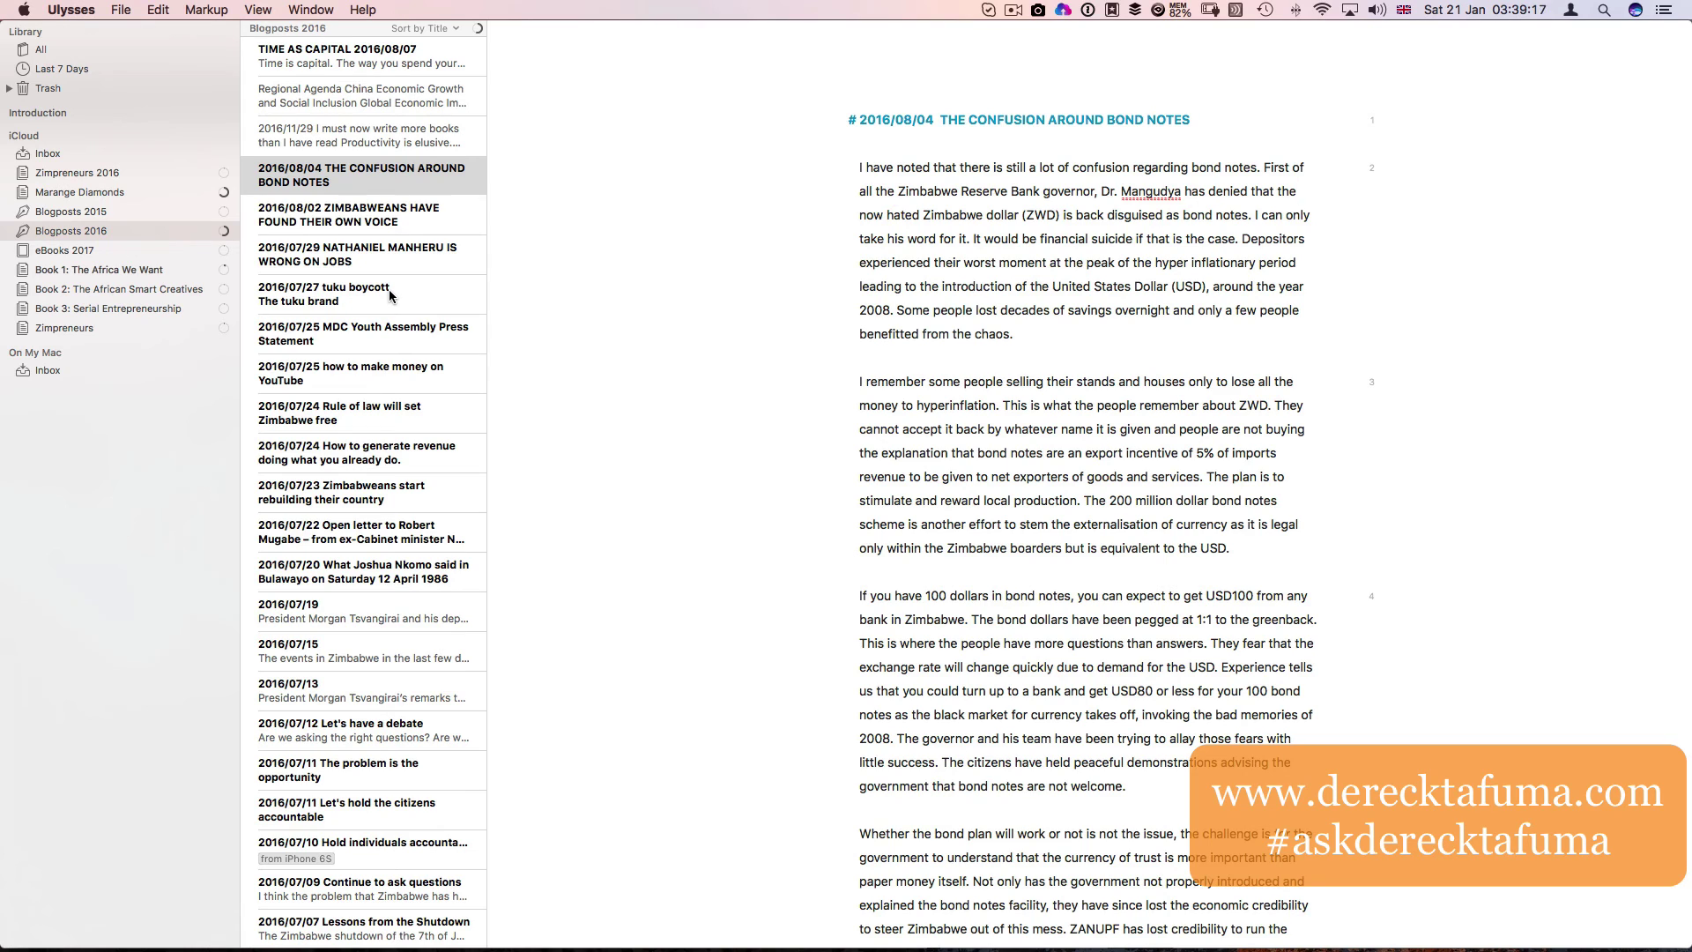
{"action": "left_click", "coordinate": [376, 143]}
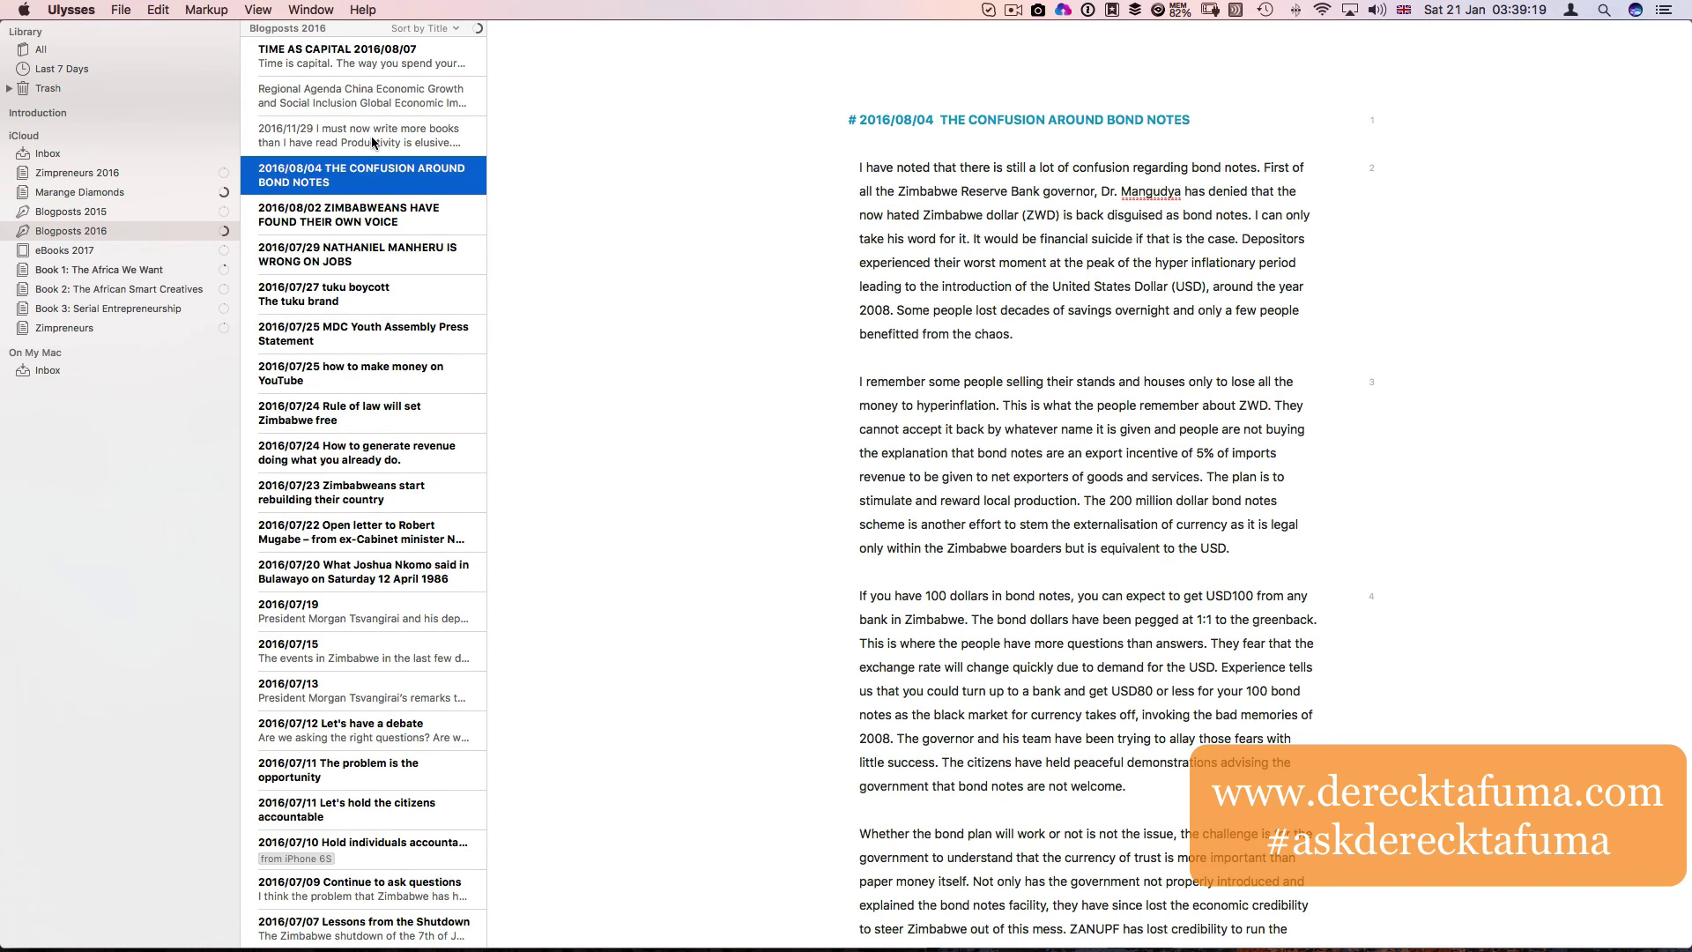
{"action": "left_click", "coordinate": [372, 106]}
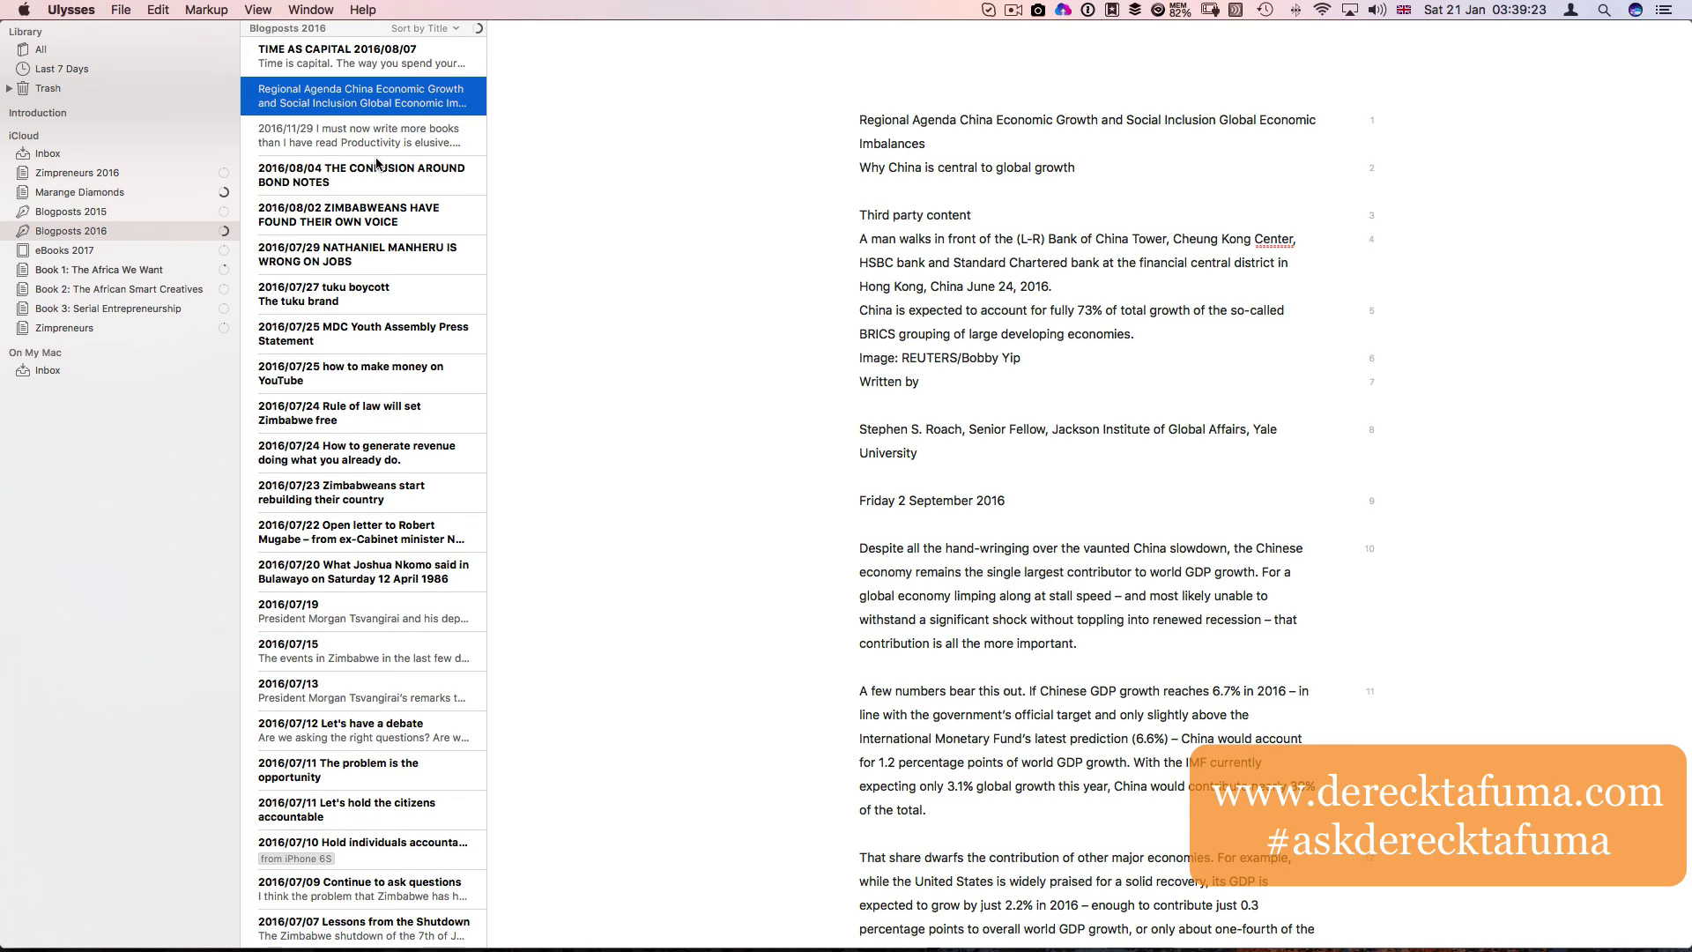
- Open the TIME AS CAPITAL 2016/08/07 post, then show all windows in Mission Control
{"action": "scroll", "coordinate": [376, 164], "scroll_direction": "down", "scroll_amount": 10}
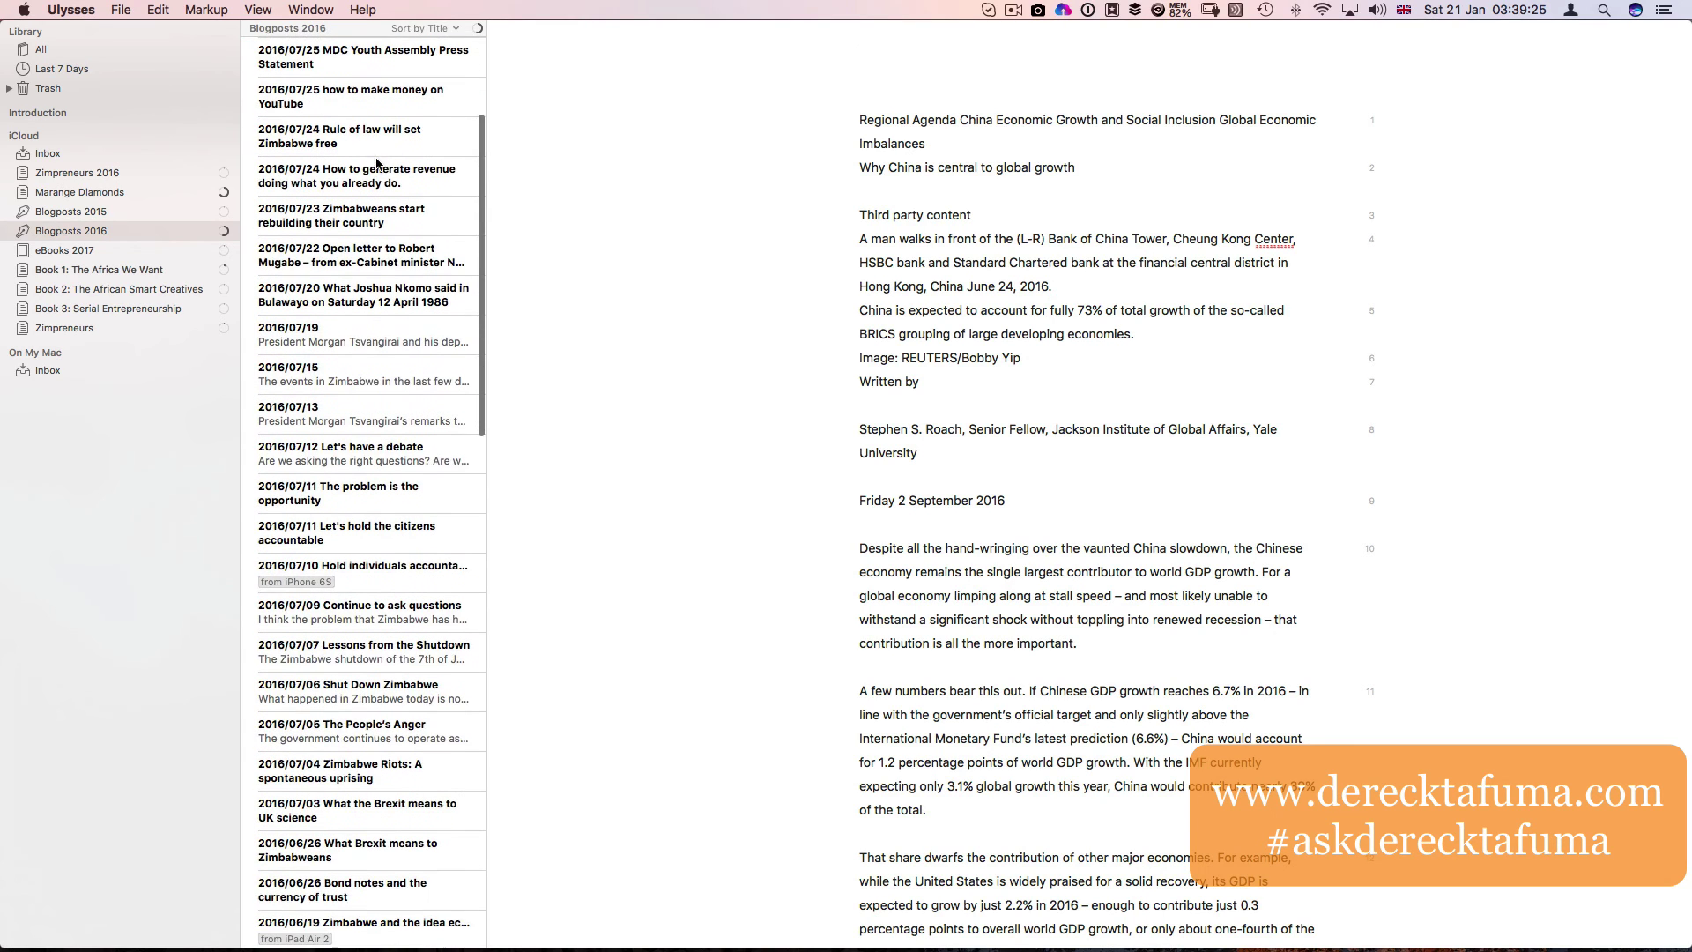
{"action": "scroll", "coordinate": [376, 161], "scroll_direction": "down", "scroll_amount": 4}
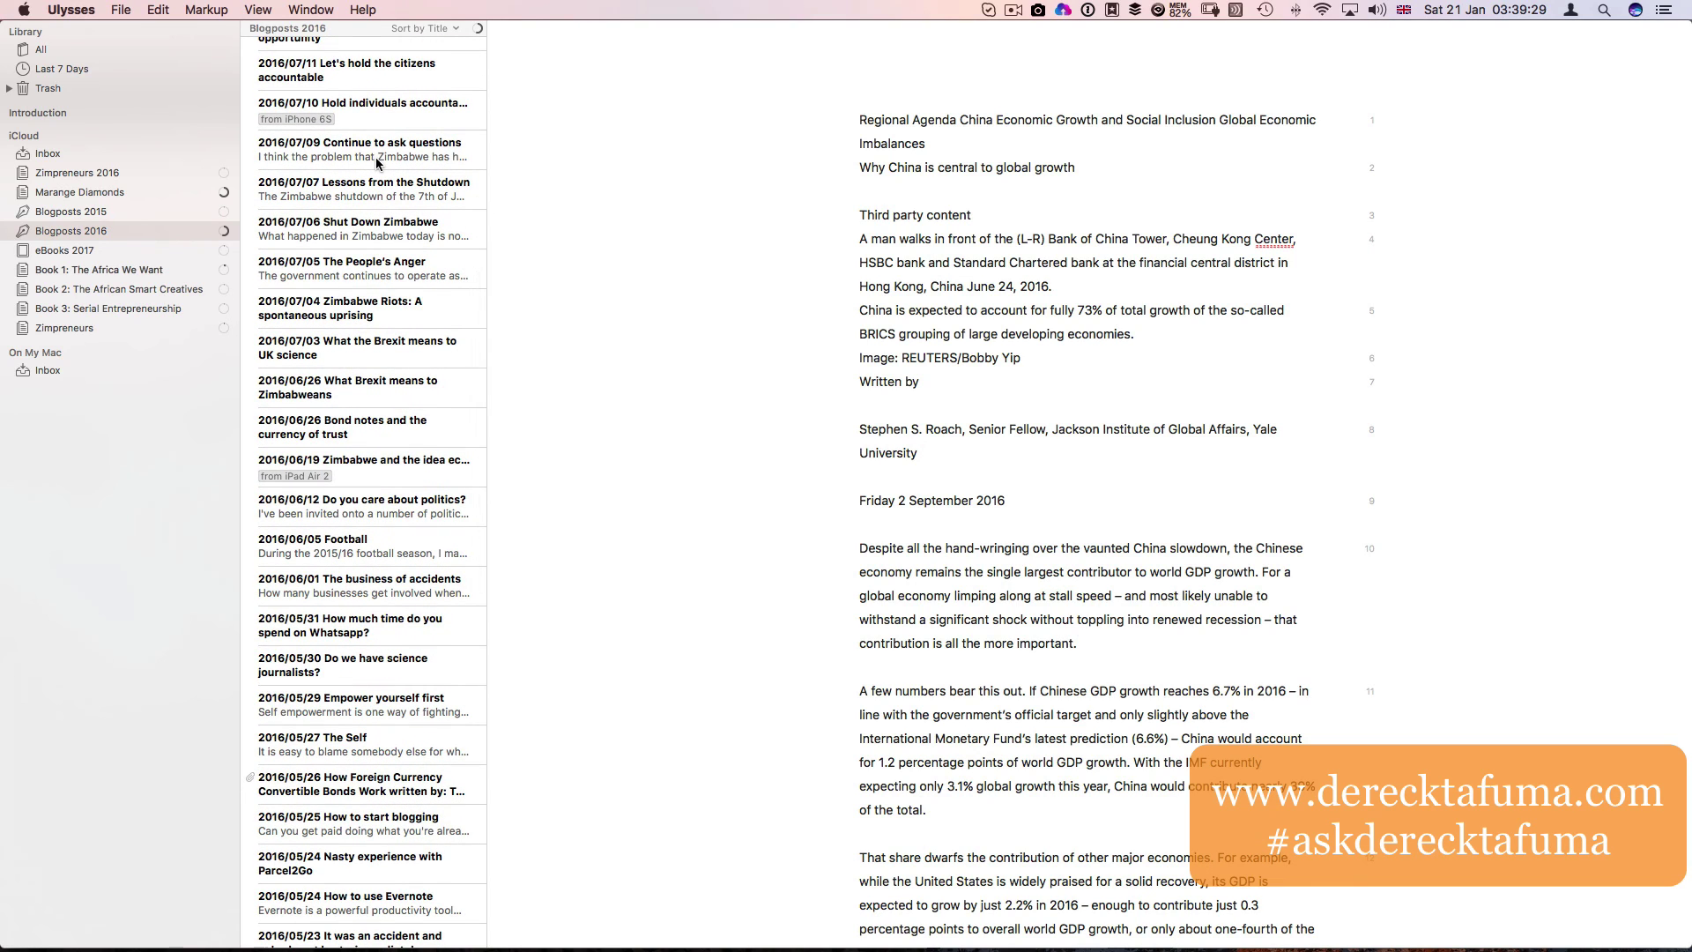
{"action": "scroll", "coordinate": [376, 163], "scroll_direction": "up", "scroll_amount": 1}
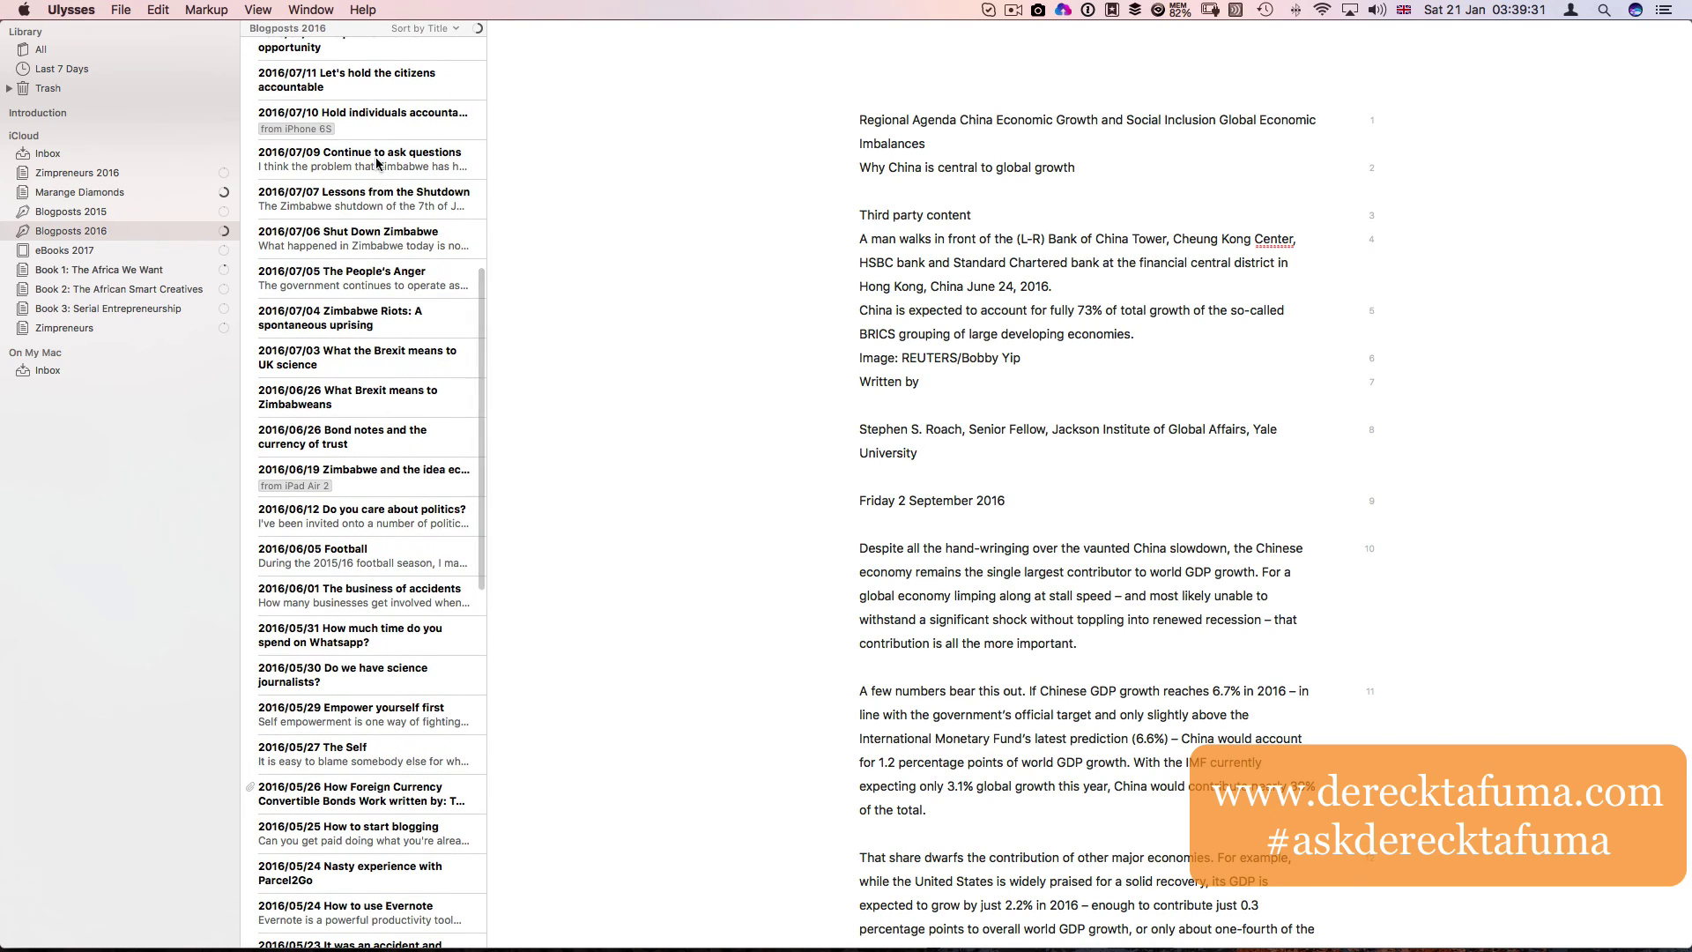
{"action": "scroll", "coordinate": [377, 162], "scroll_direction": "up", "scroll_amount": 10}
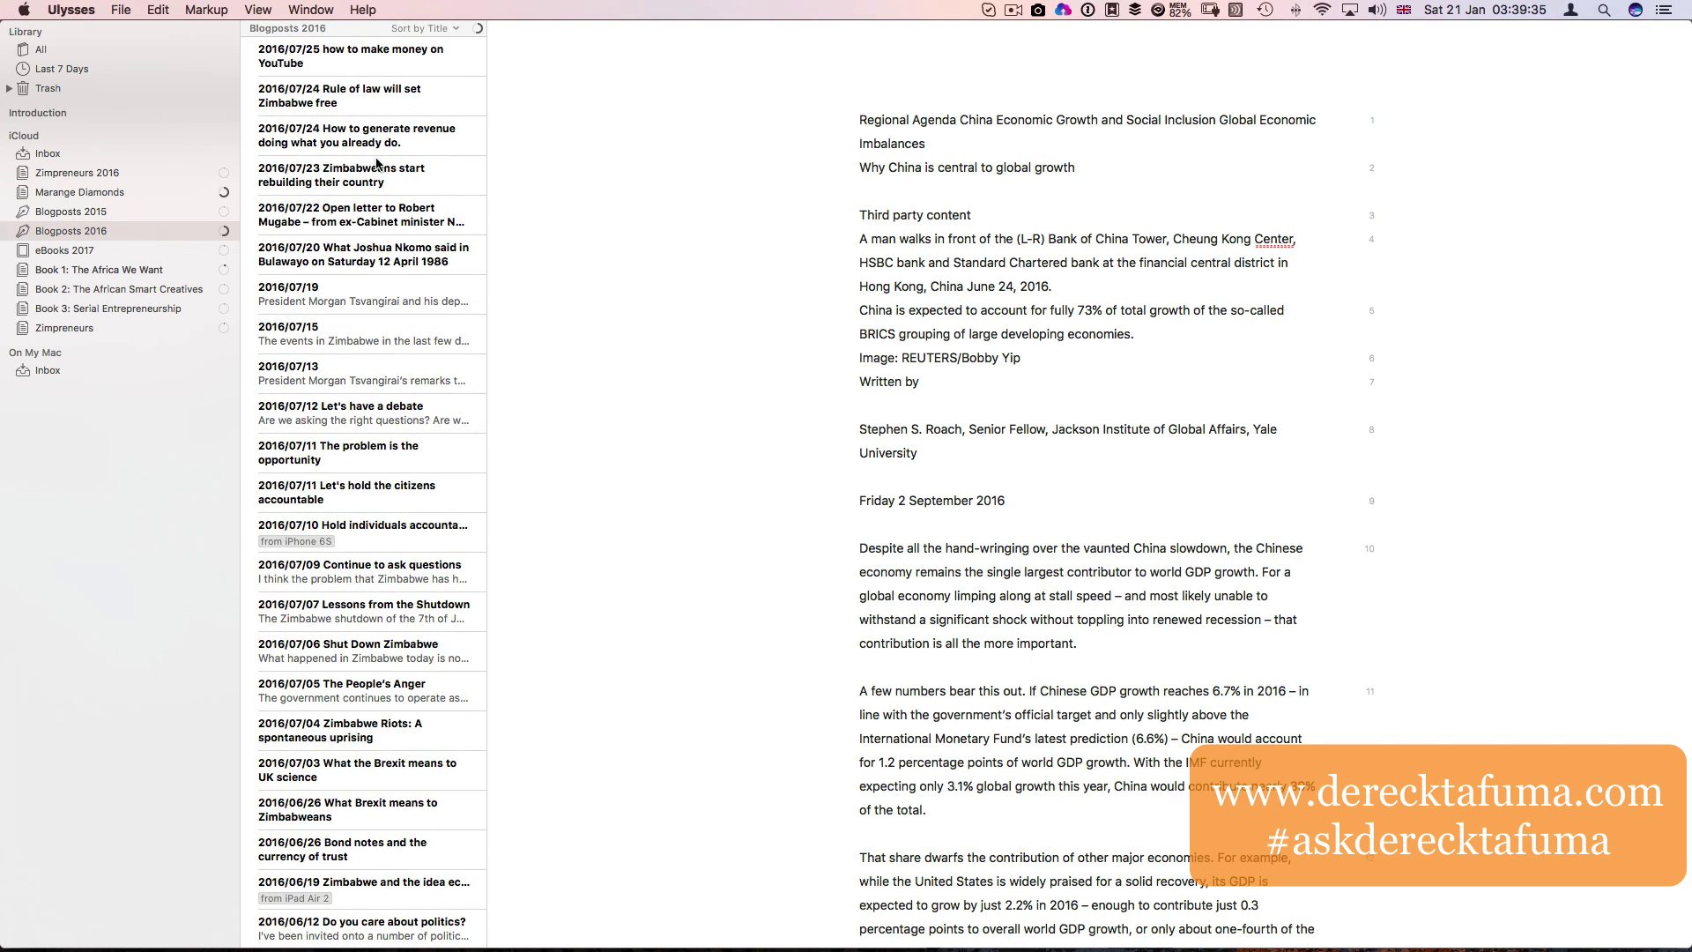
{"action": "scroll", "coordinate": [376, 163], "scroll_direction": "up", "scroll_amount": 8}
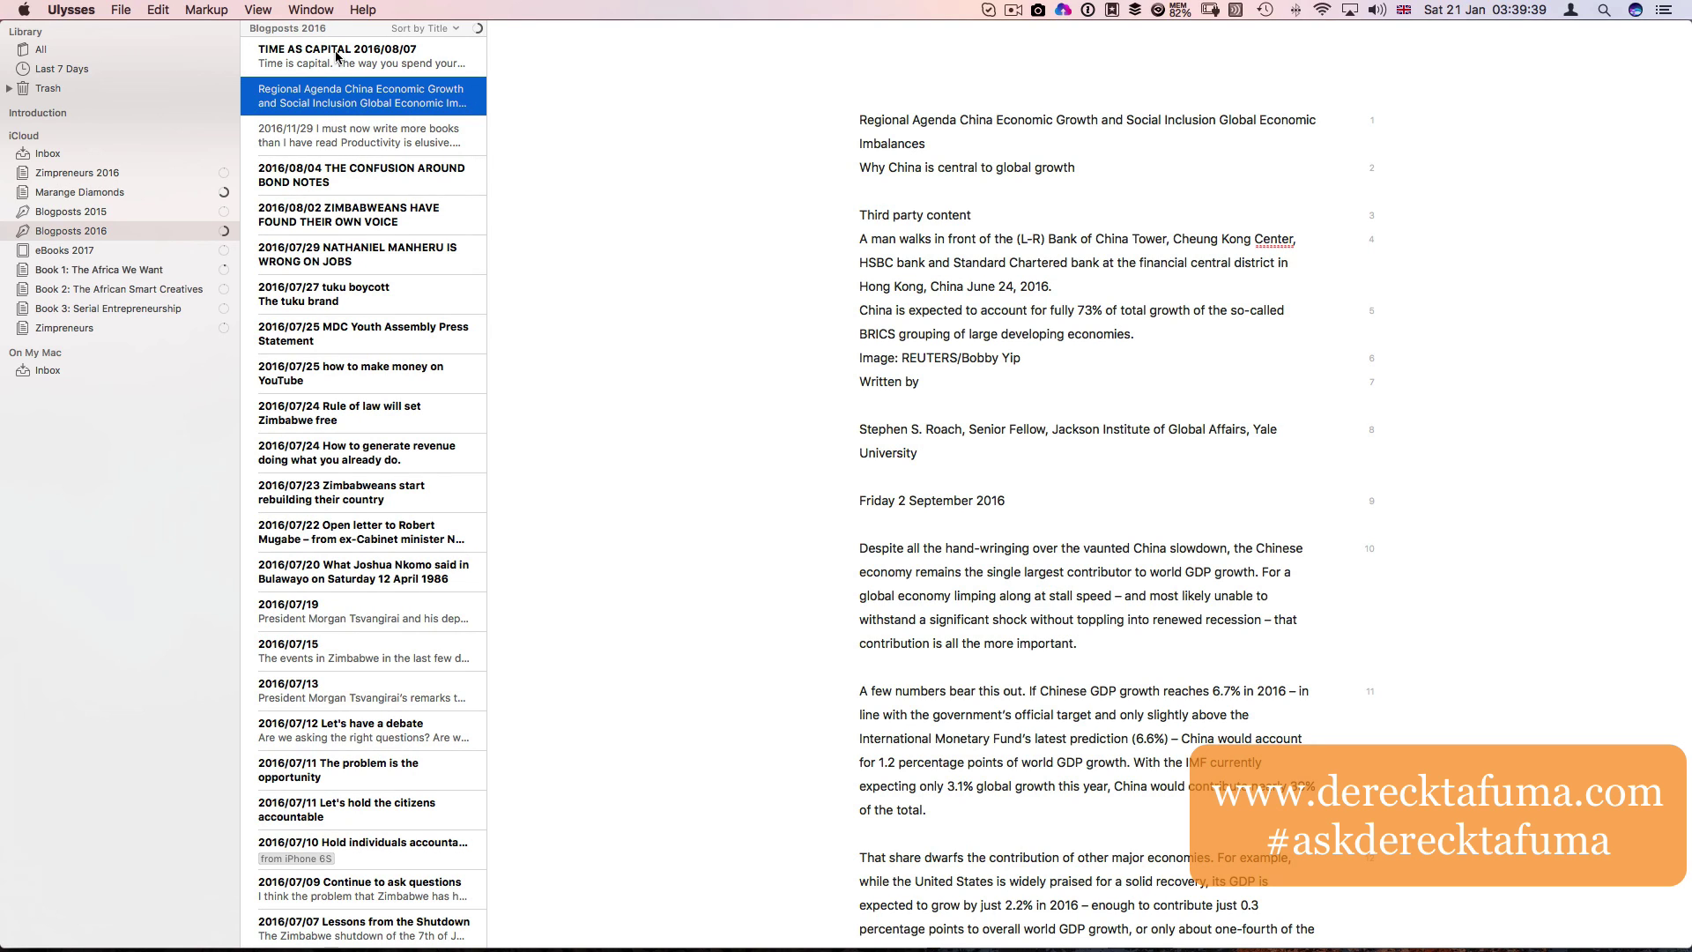
{"action": "left_click", "coordinate": [336, 55]}
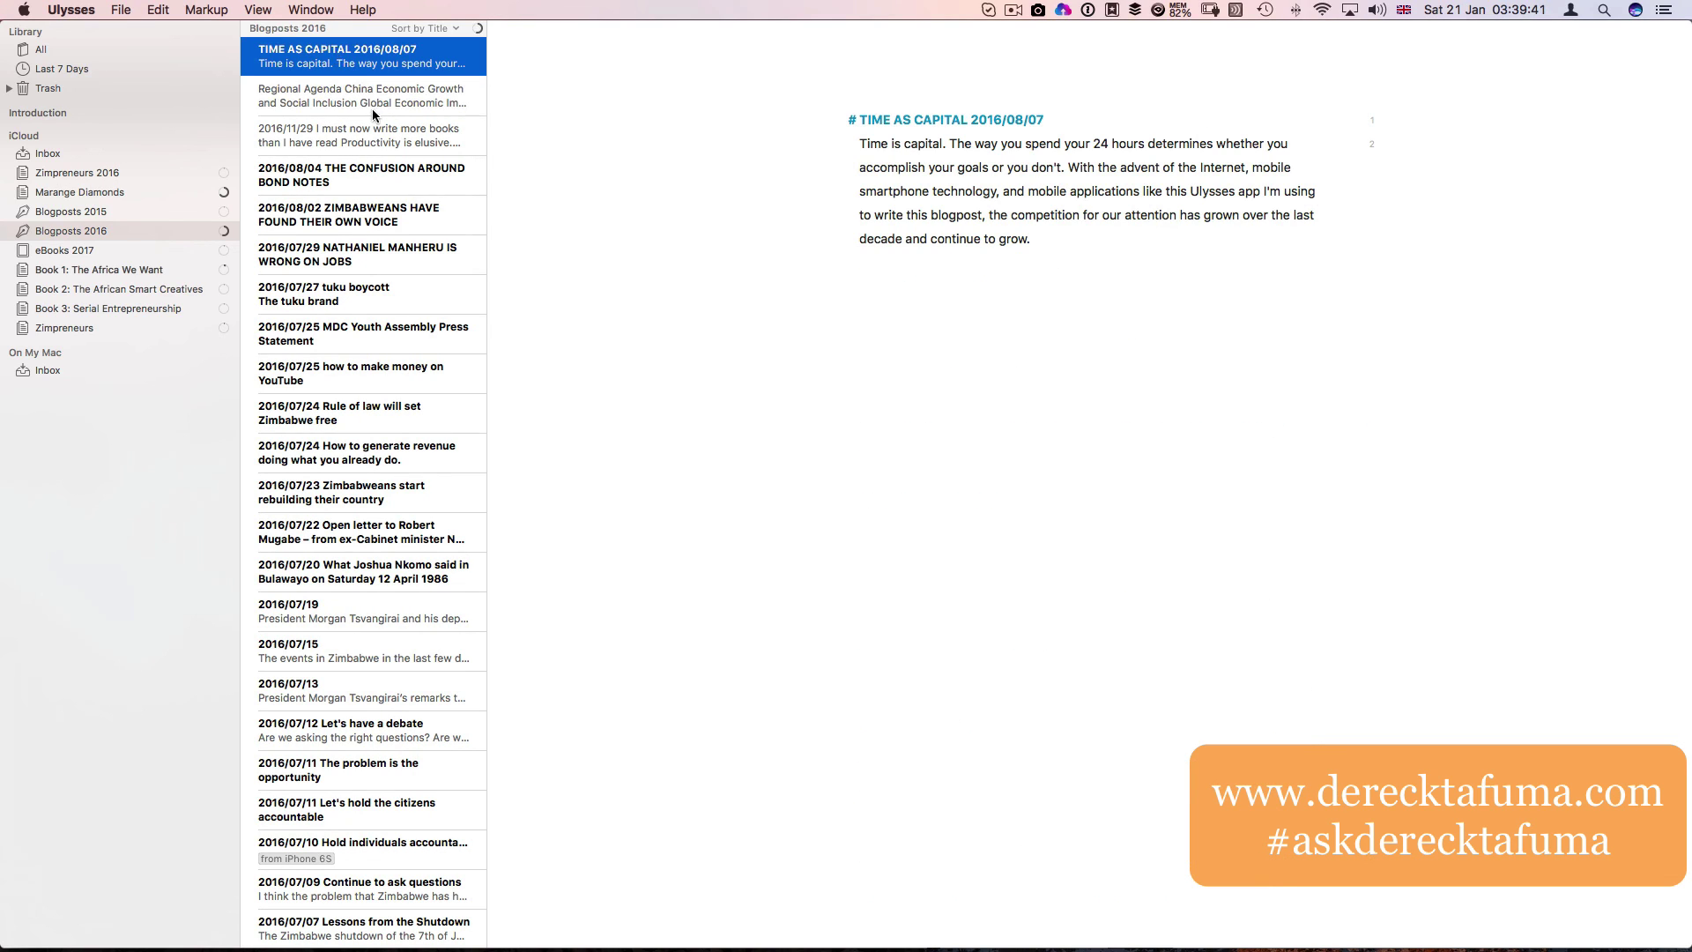
{"action": "scroll", "coordinate": [370, 124], "scroll_direction": "down", "scroll_amount": 4}
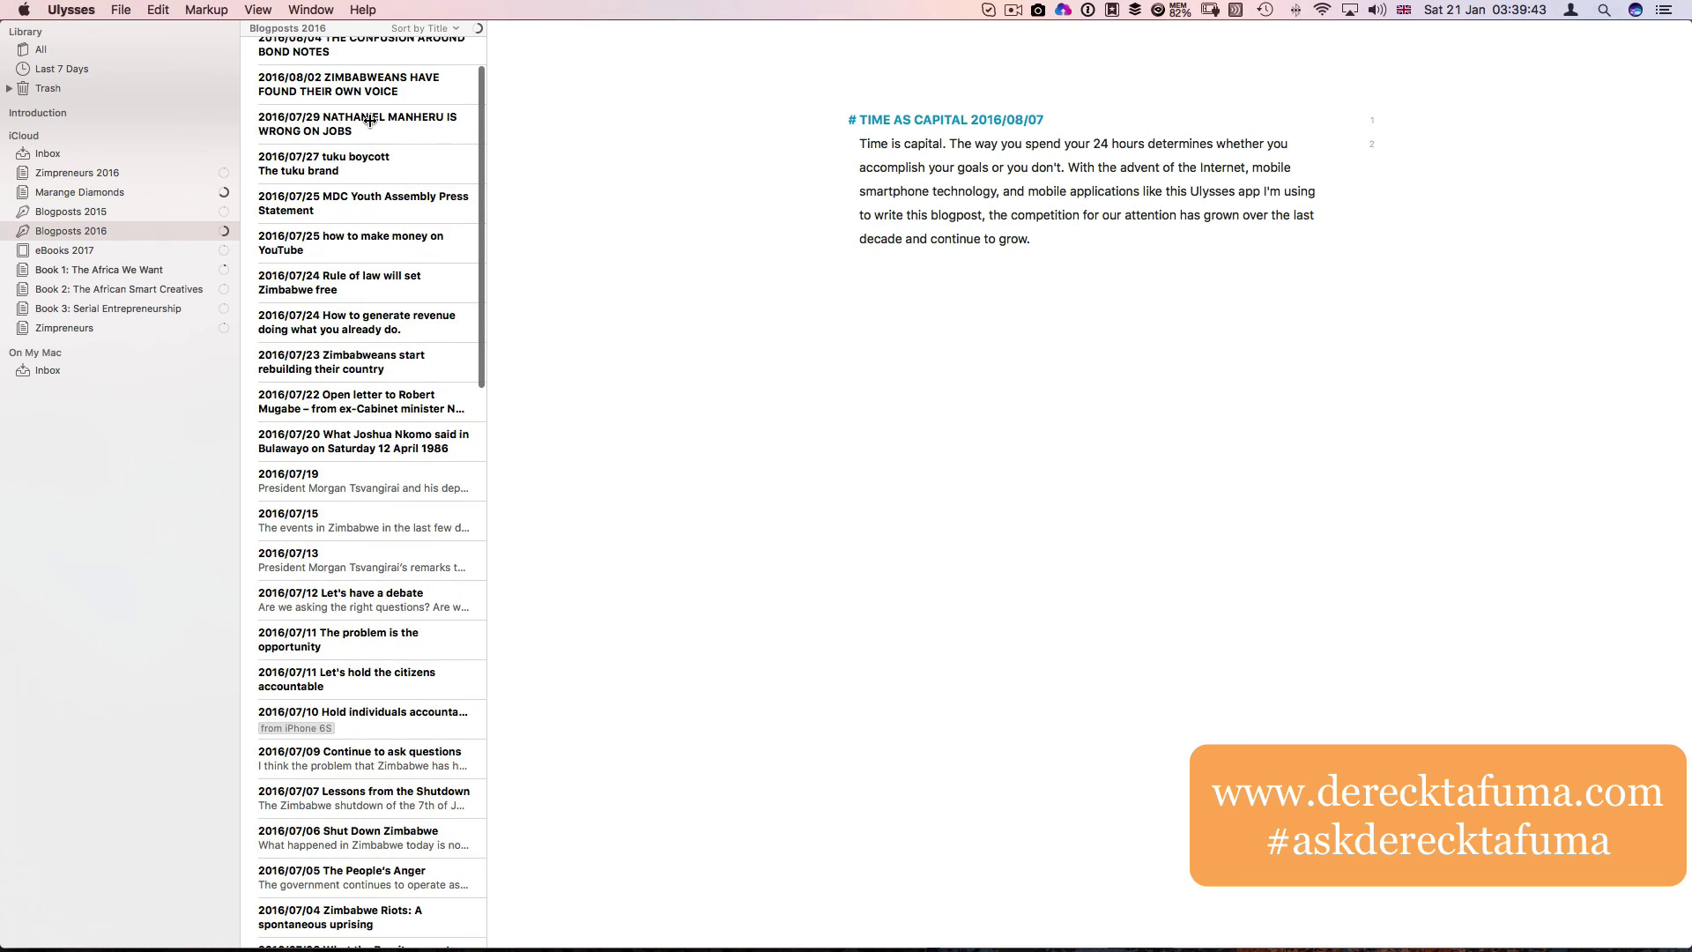
{"action": "key", "text": "ctrl+Up"}
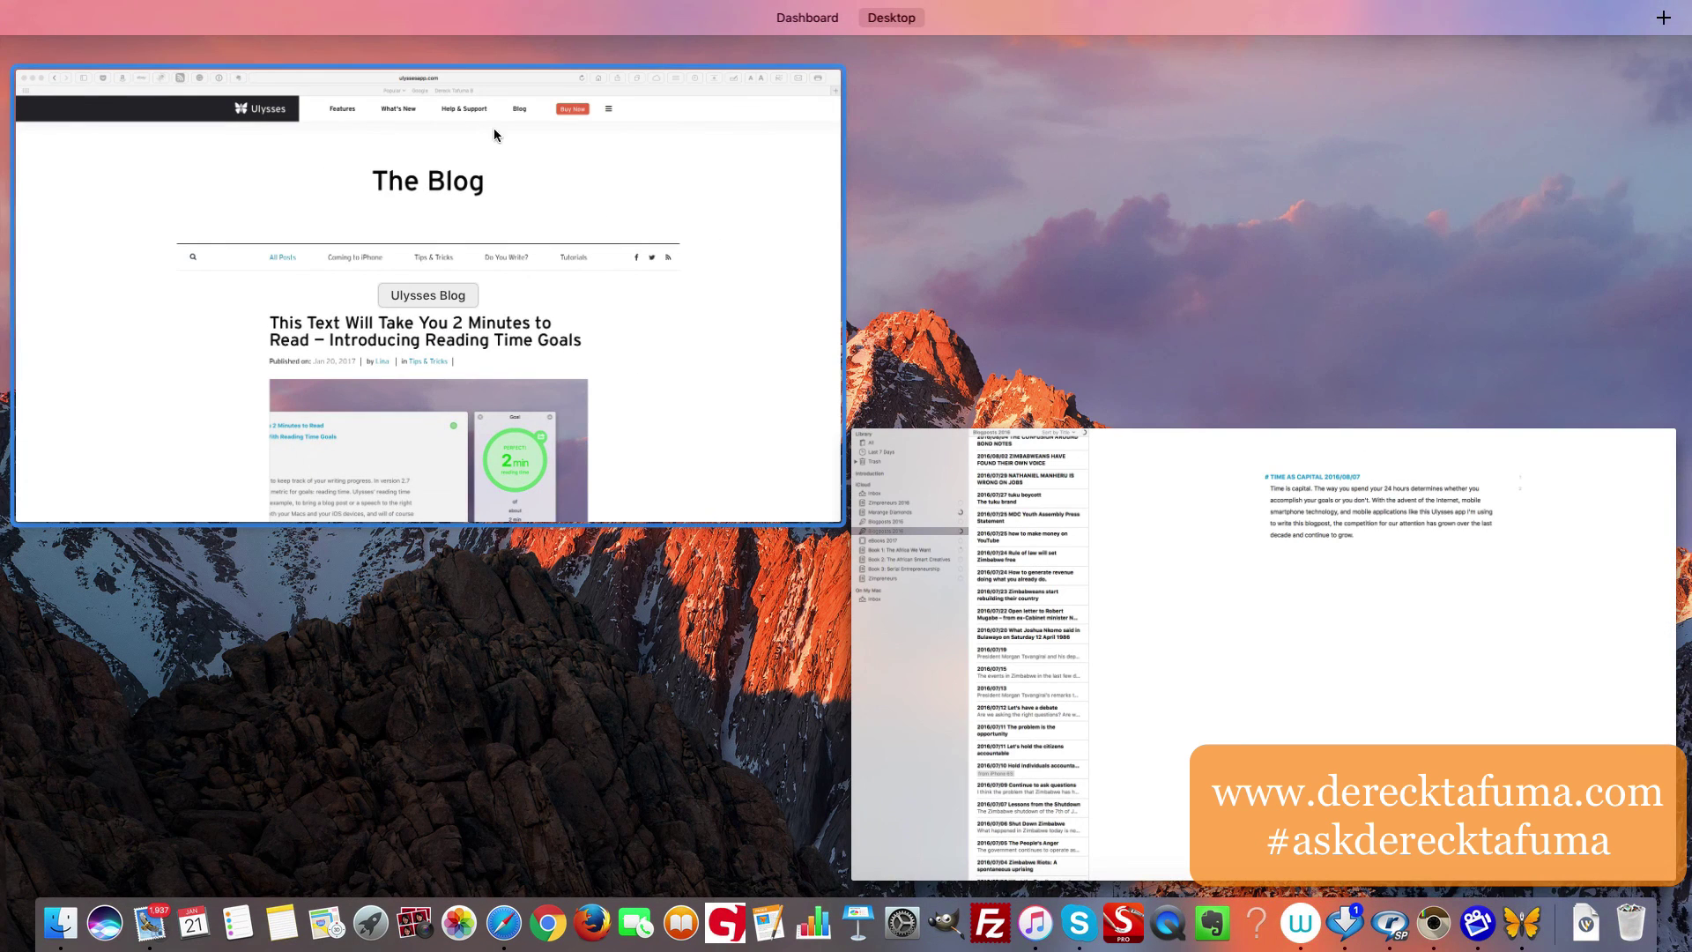
- Bring Safari's Ulysses Blog window to the front from Mission Control
{"action": "left_click", "coordinate": [510, 183]}
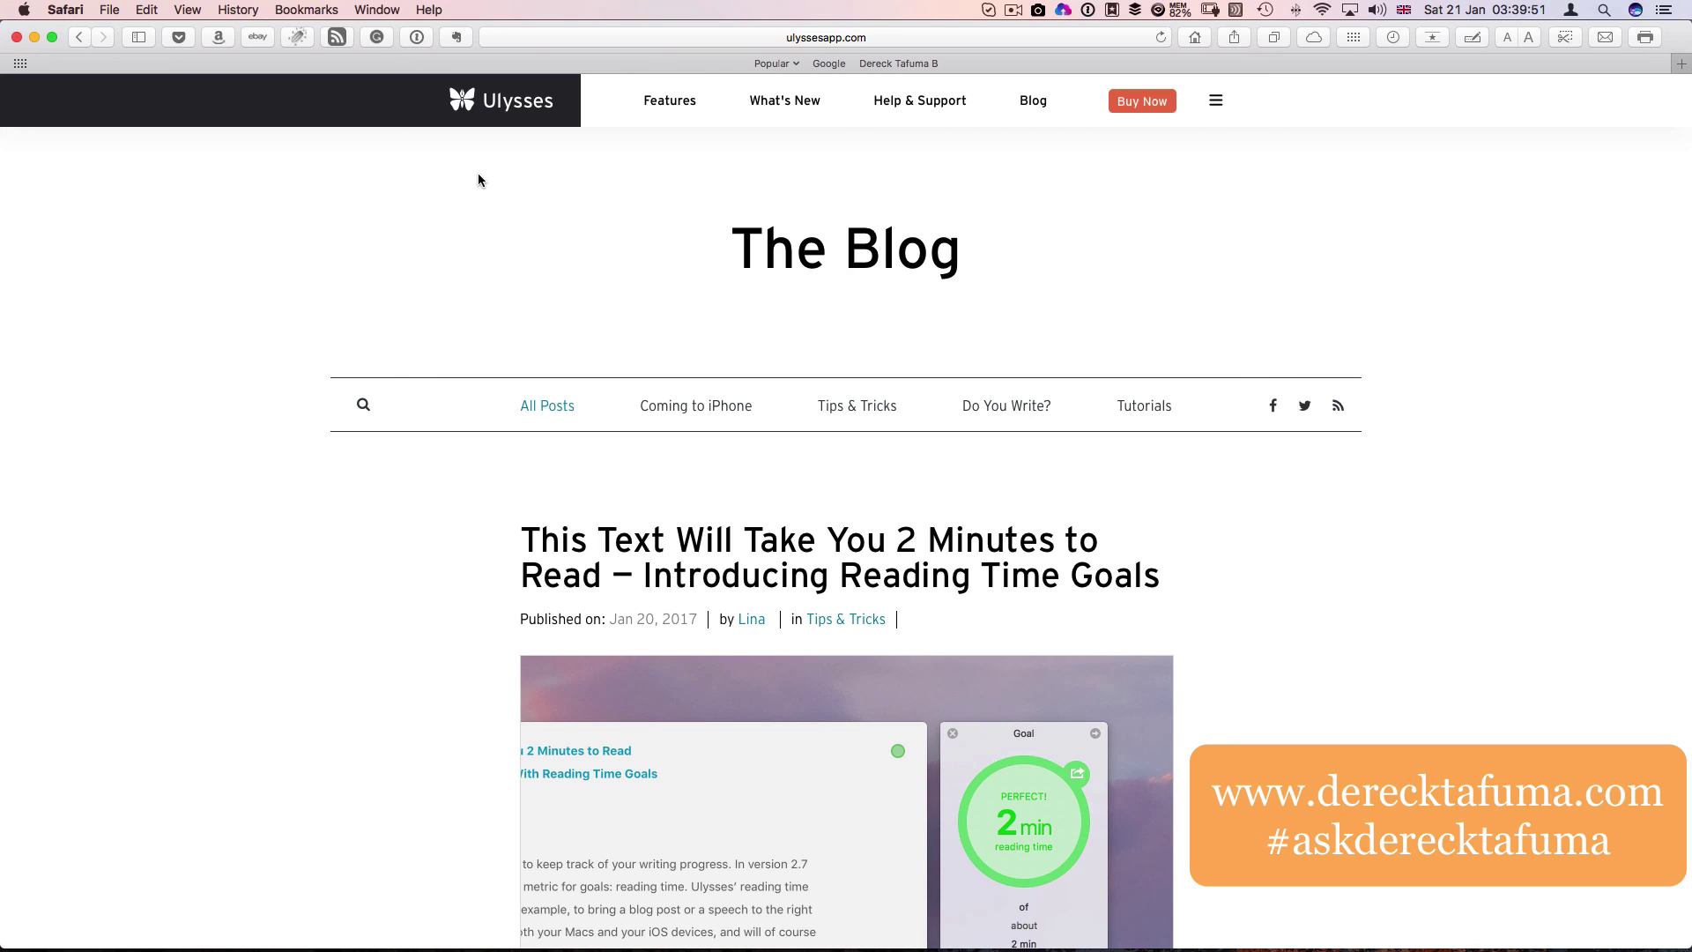
{"action": "key", "text": "shift"}
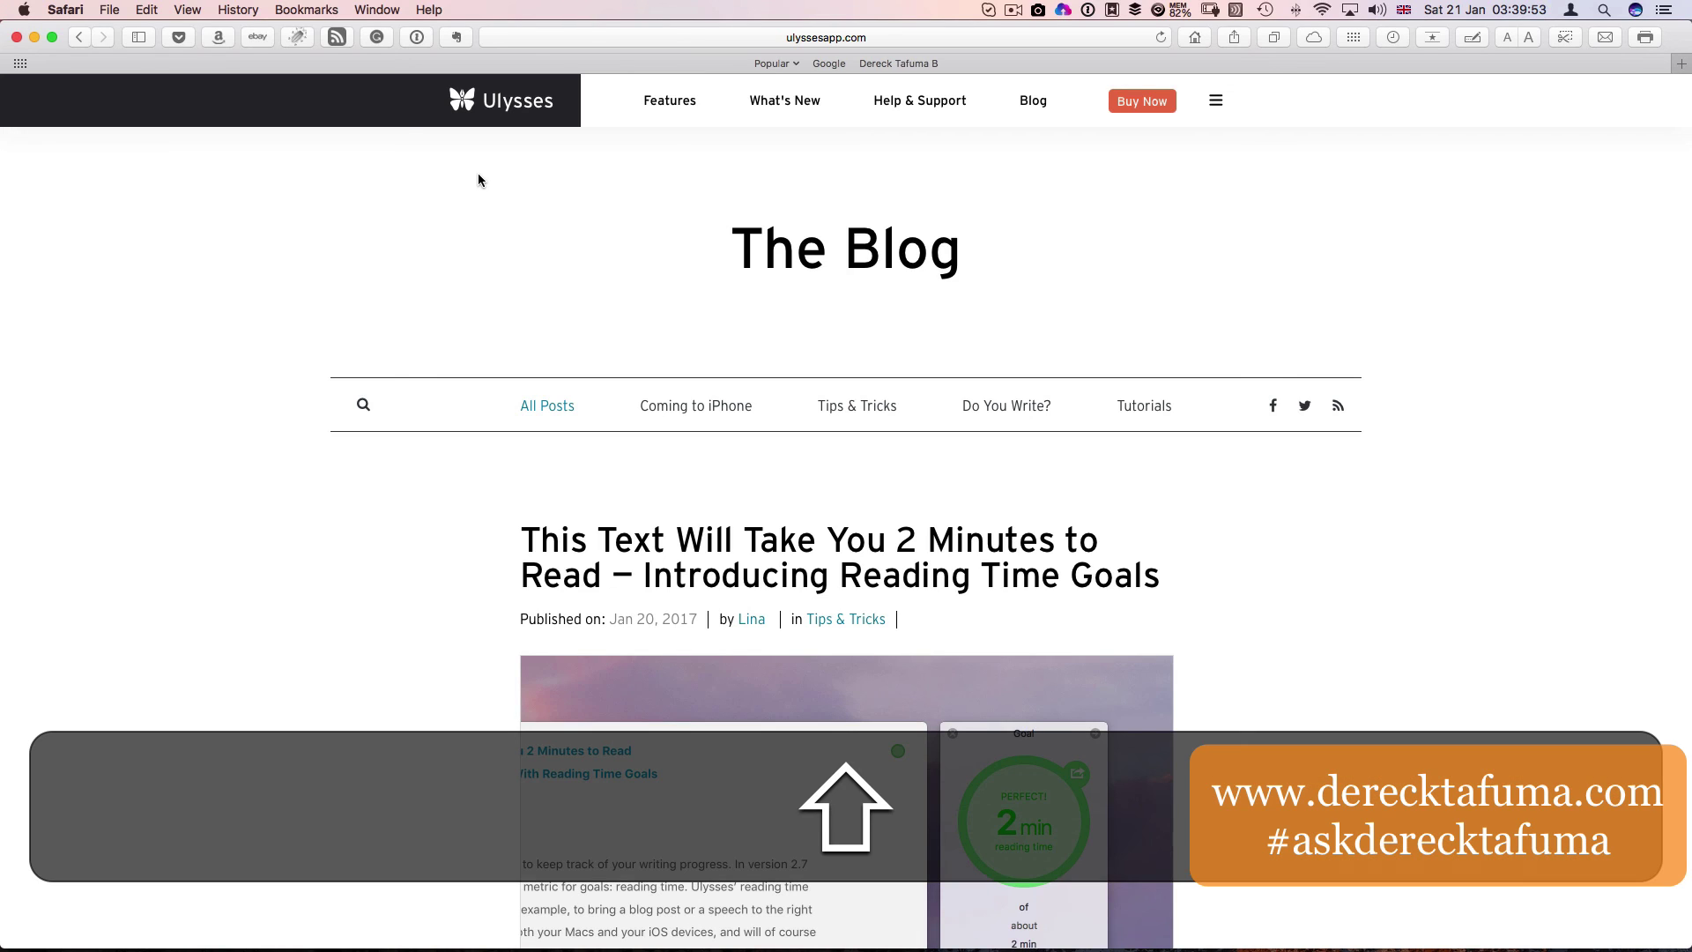